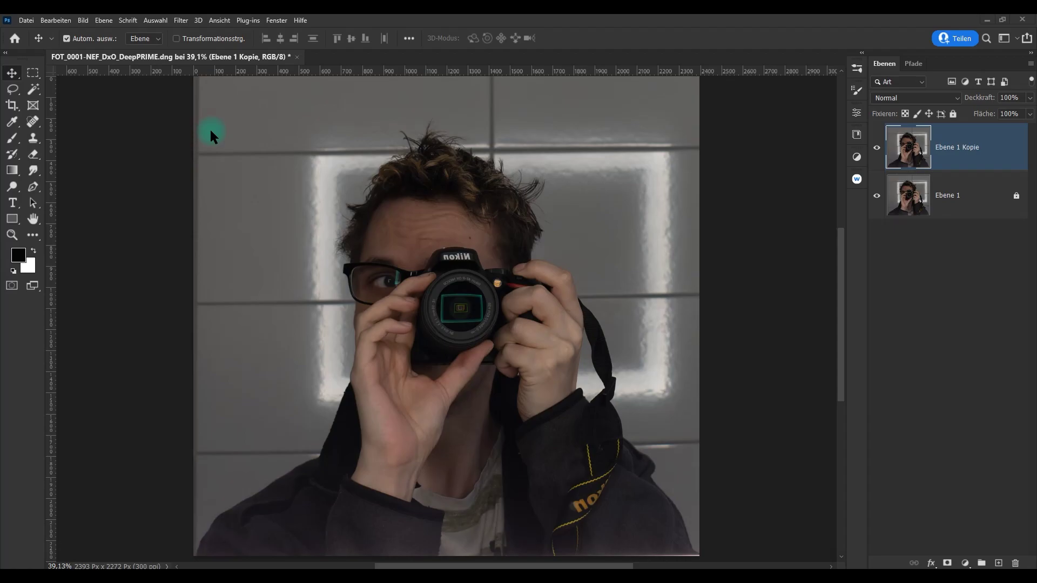
# Step: Run Filter > Skylum Software > Luminar Neo on the duplicated selfie layer
pyautogui.click(182, 20)
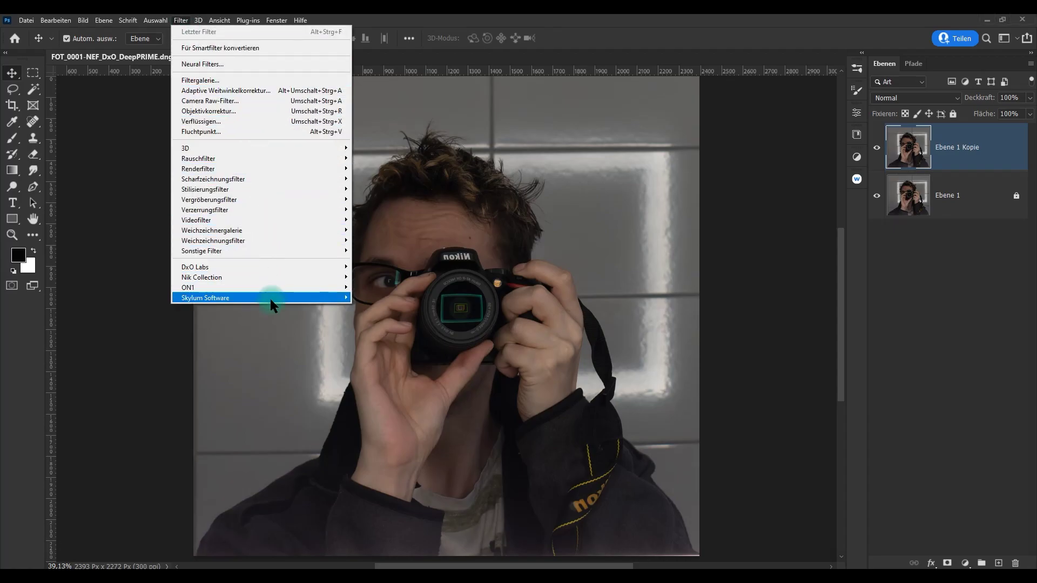
pyautogui.moveTo(243, 297)
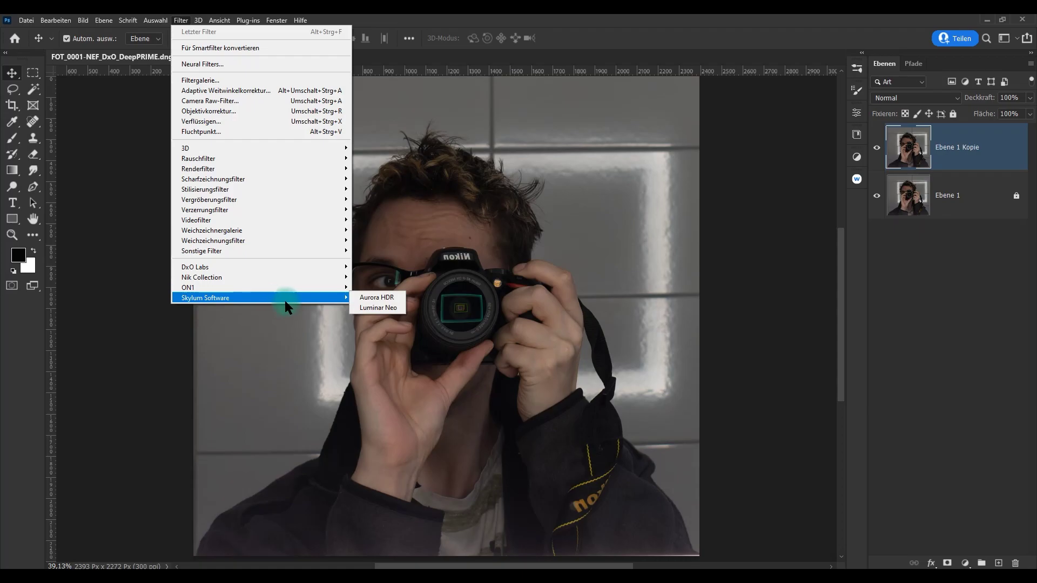
pyautogui.click(374, 308)
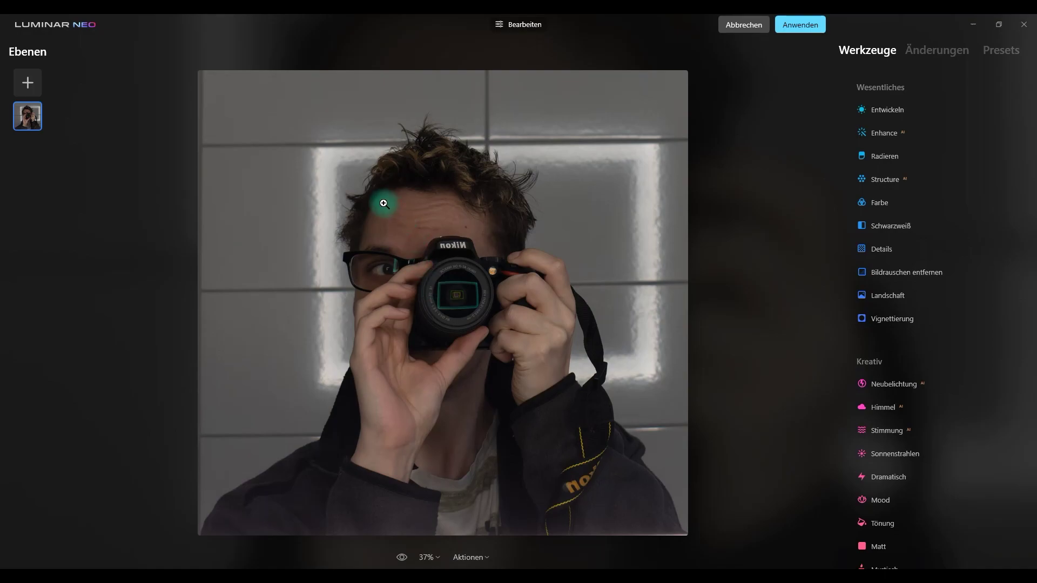
pyautogui.click(28, 83)
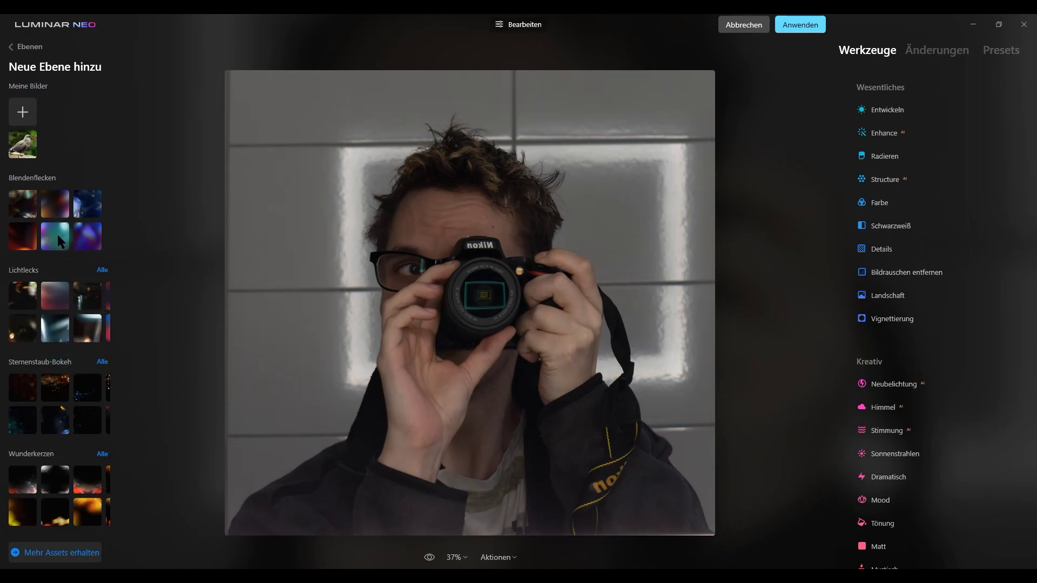
pyautogui.click(11, 47)
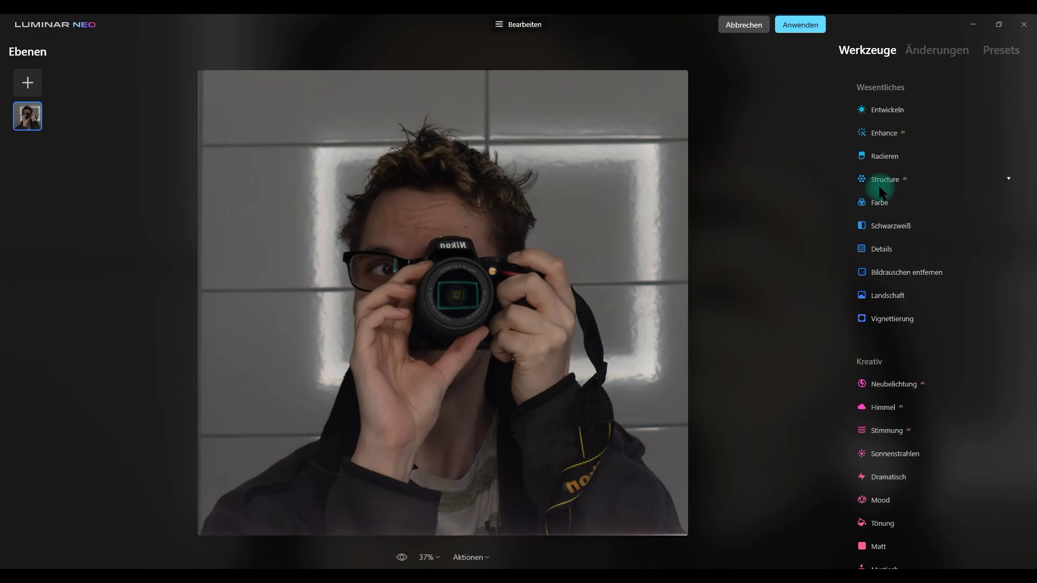
# Step: In Entwickeln, raise Belichtung to 0.51 and Intelligenter Kontrast to 51
pyautogui.click(881, 114)
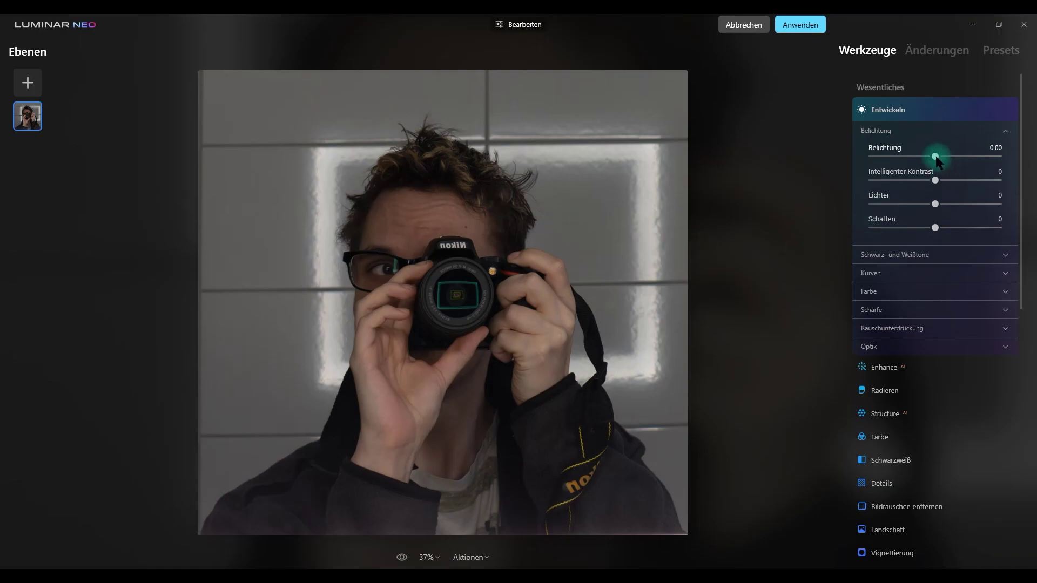
pyautogui.moveTo(935, 157); pyautogui.dragTo(942, 156)
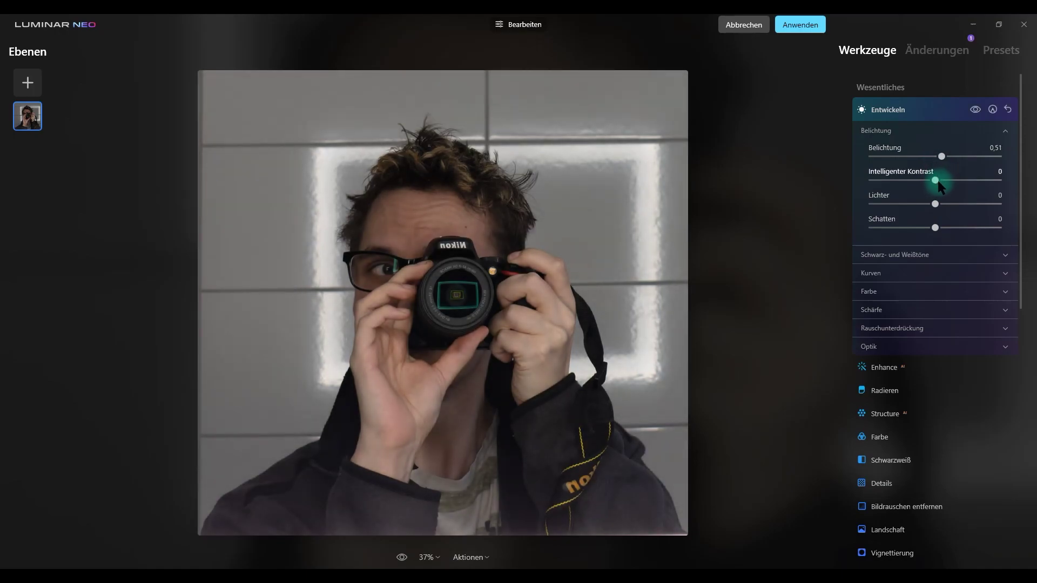
pyautogui.moveTo(937, 184)
pyautogui.mouseDown()
pyautogui.moveTo(993, 184)
pyautogui.moveTo(959, 183)
pyautogui.moveTo(969, 179)
pyautogui.mouseUp()
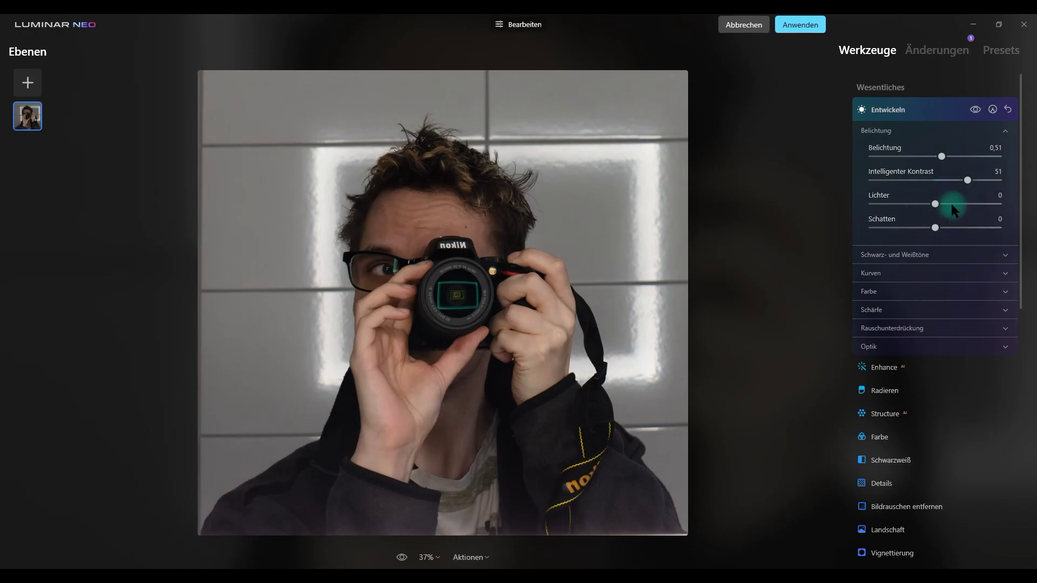
# Step: In the Farbe settings, cool Temperatur to -17, adjust Dynamik and lower Sättigung
pyautogui.click(890, 131)
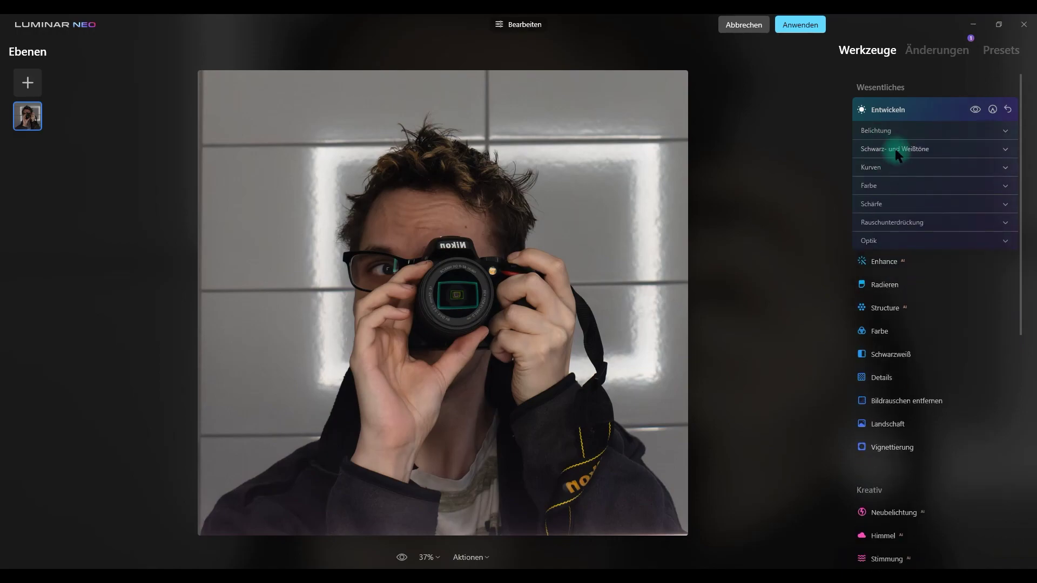
pyautogui.click(894, 184)
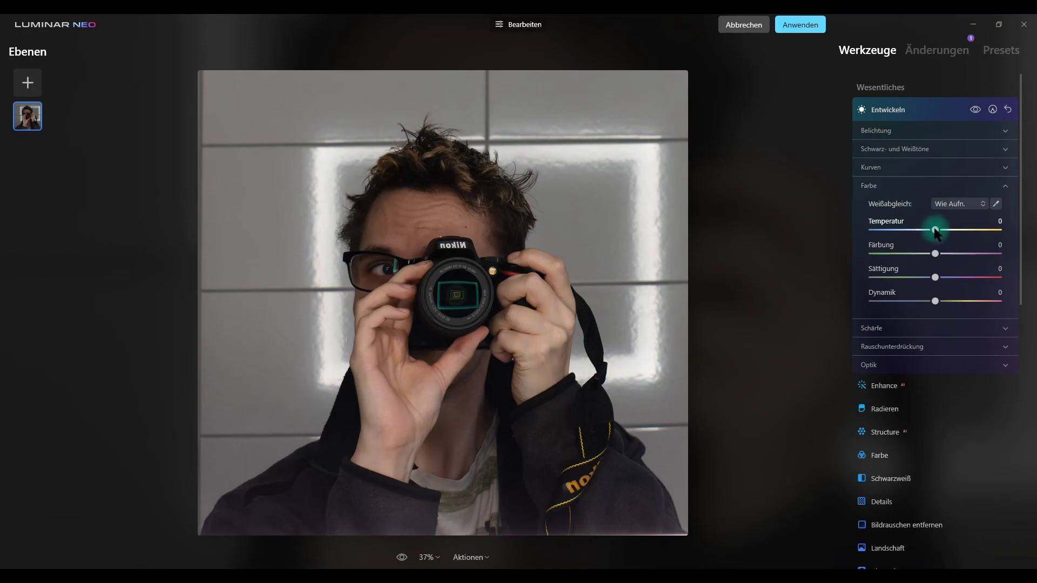
pyautogui.moveTo(935, 230); pyautogui.dragTo(923, 230)
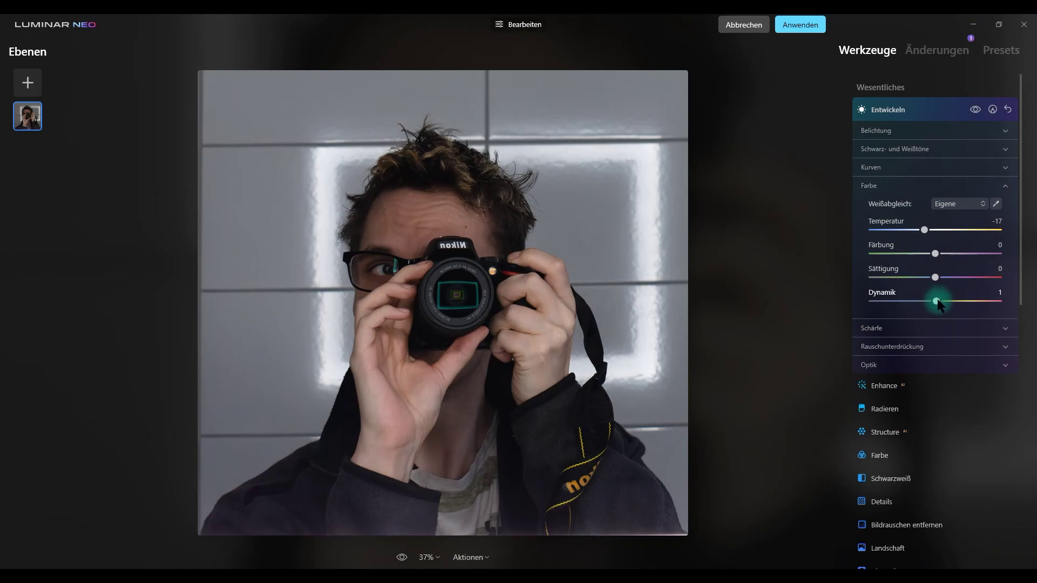
pyautogui.moveTo(936, 302); pyautogui.dragTo(944, 303)
pyautogui.moveTo(936, 278); pyautogui.dragTo(925, 278)
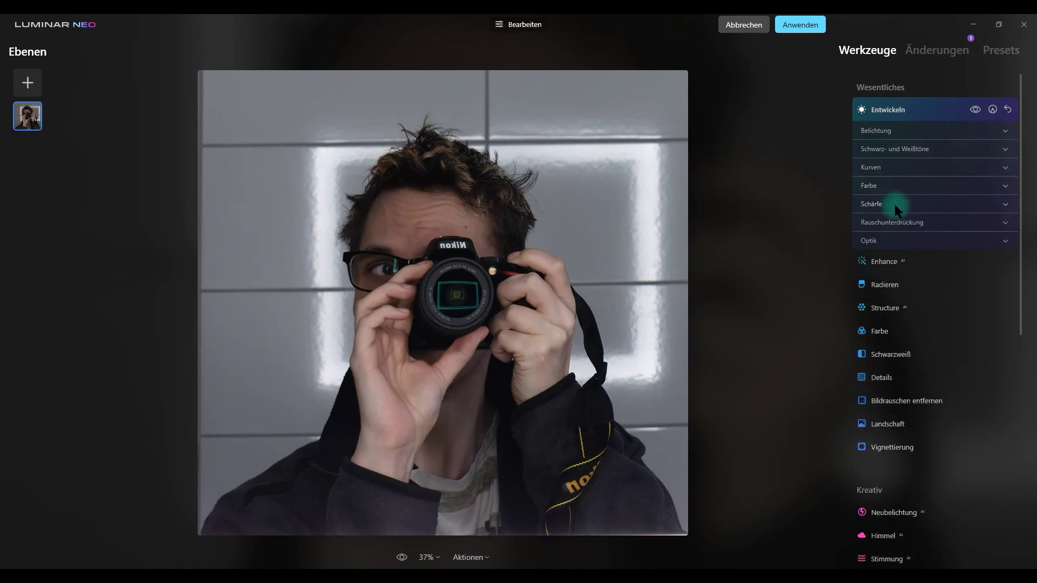
# Step: Raise Schärfen to 10, then collapse the Entwickeln tool
pyautogui.click(888, 203)
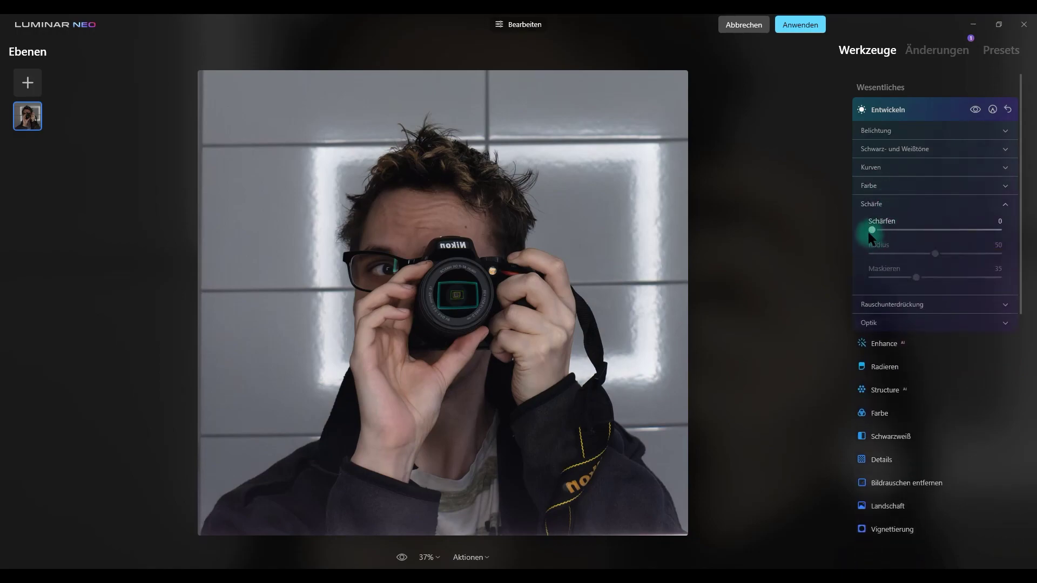
pyautogui.moveTo(872, 230); pyautogui.dragTo(882, 229)
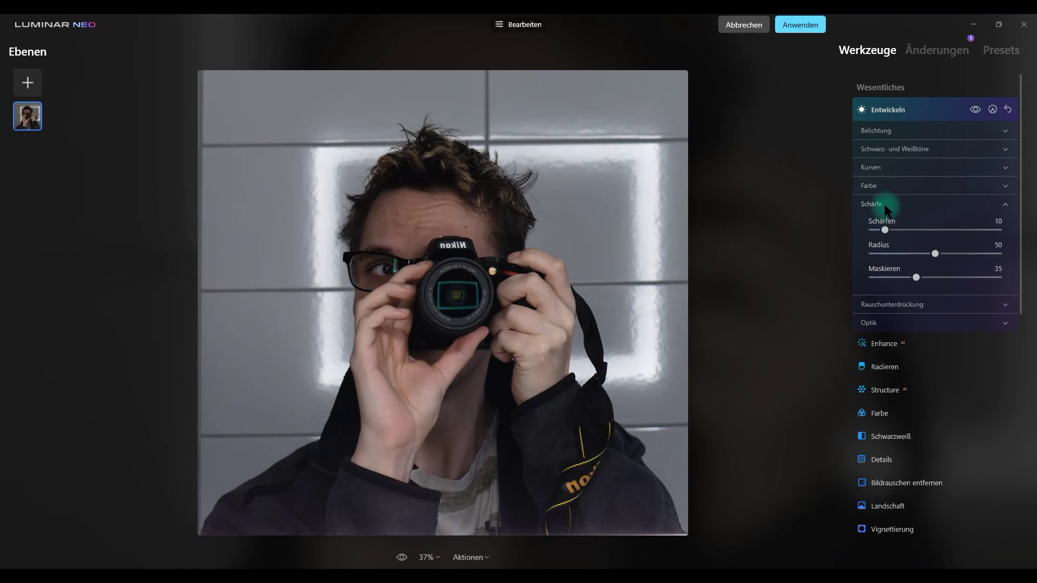
pyautogui.click(884, 203)
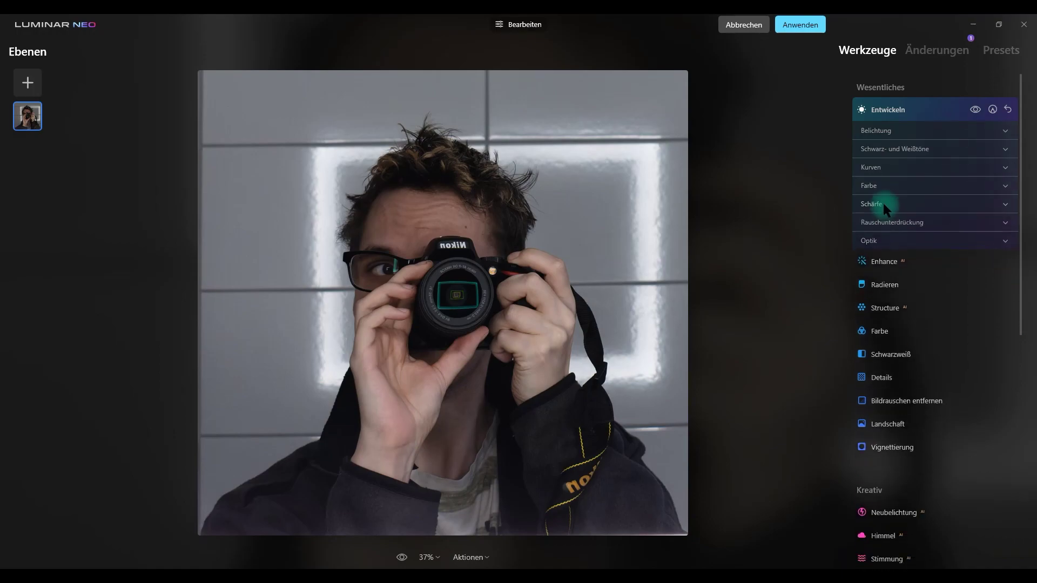
pyautogui.click(891, 110)
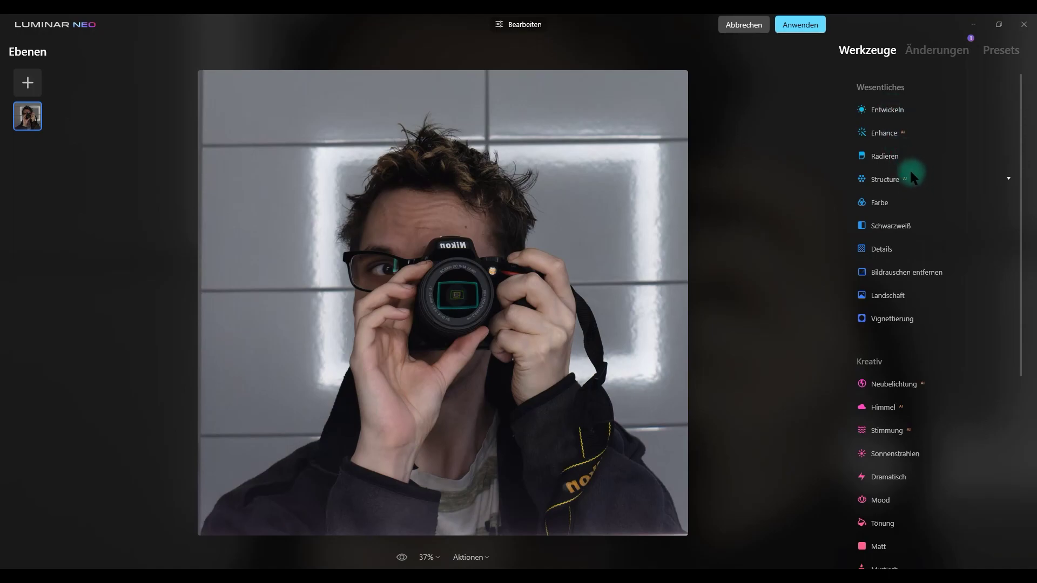
# Step: Raise Große Details to about 23, comparing the effect on and off before collapsing Details
pyautogui.scroll(-5, 910, 171)
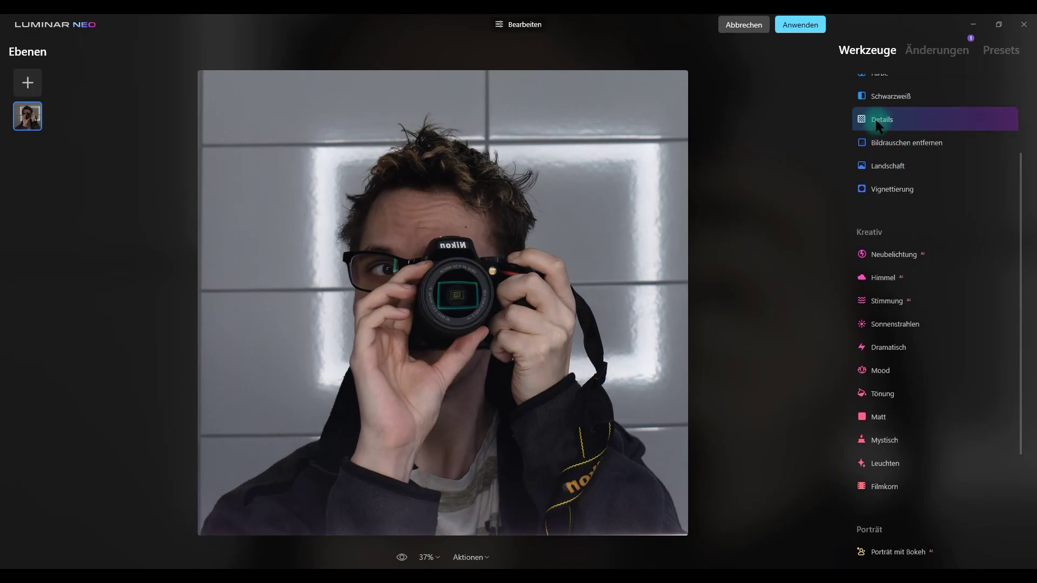
pyautogui.click(876, 121)
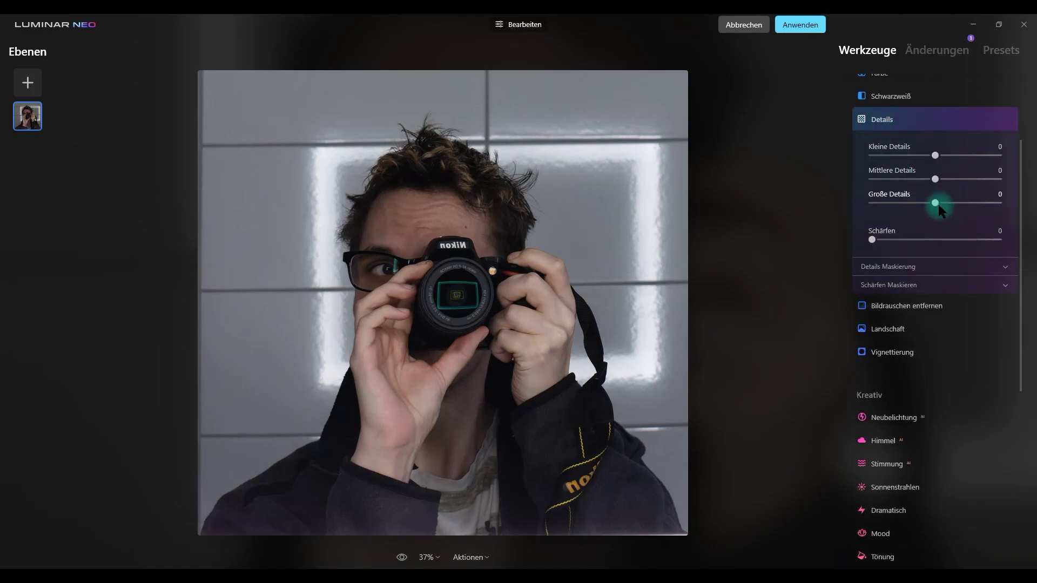
pyautogui.moveTo(938, 206); pyautogui.dragTo(943, 202)
pyautogui.moveTo(943, 203); pyautogui.dragTo(952, 207)
pyautogui.click(975, 120)
pyautogui.click(976, 120)
pyautogui.click(977, 119)
pyautogui.click(888, 114)
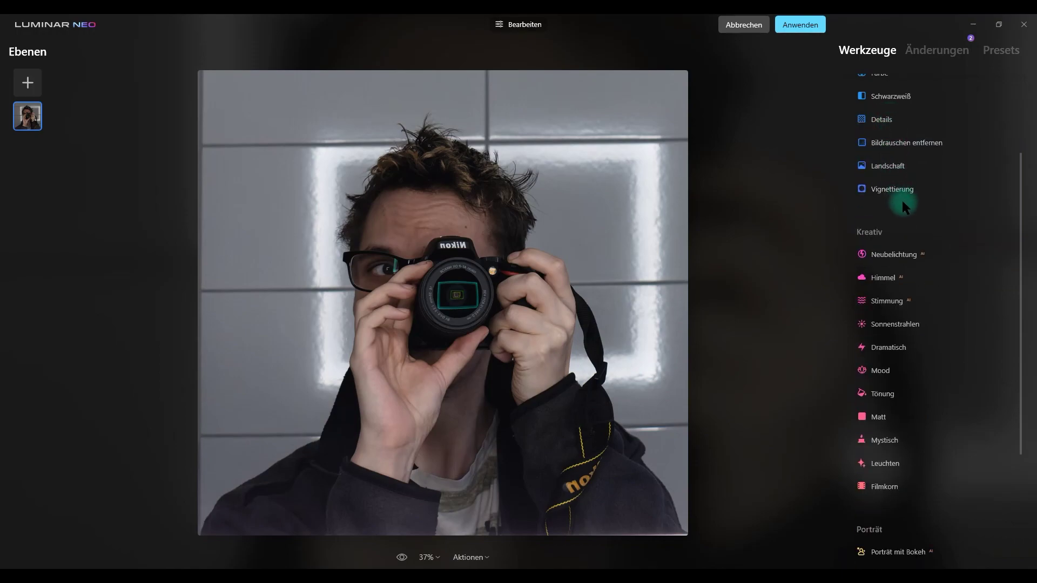
pyautogui.scroll(-2, 904, 198)
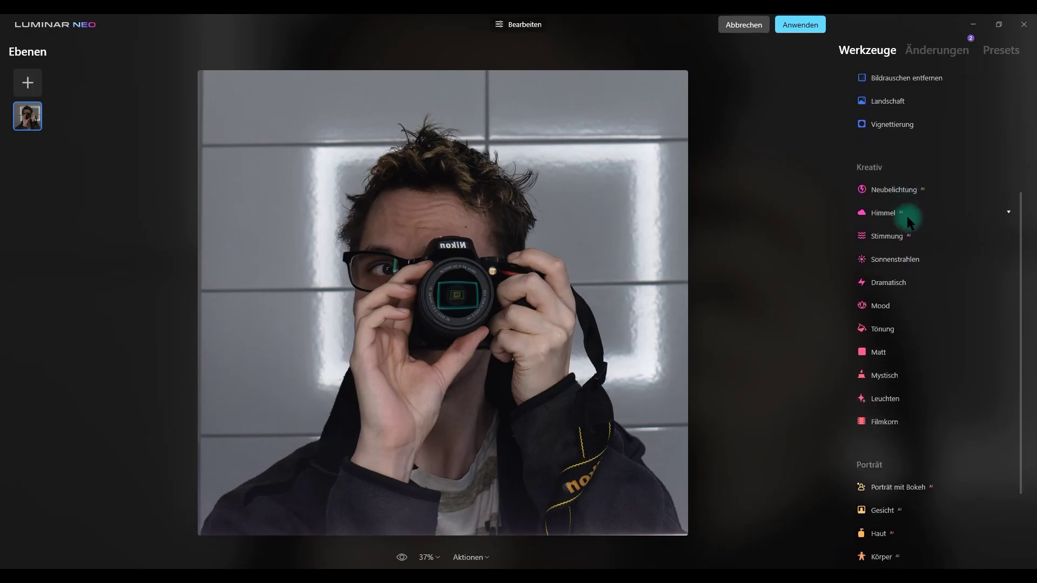
pyautogui.scroll(-2, 923, 292)
pyautogui.scroll(4, 925, 305)
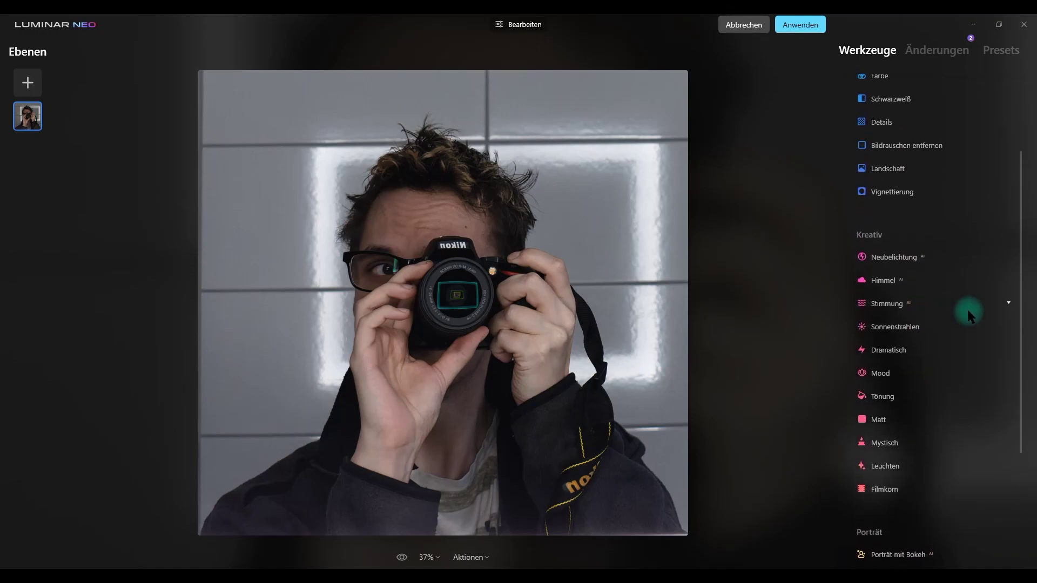
pyautogui.scroll(-5, 913, 305)
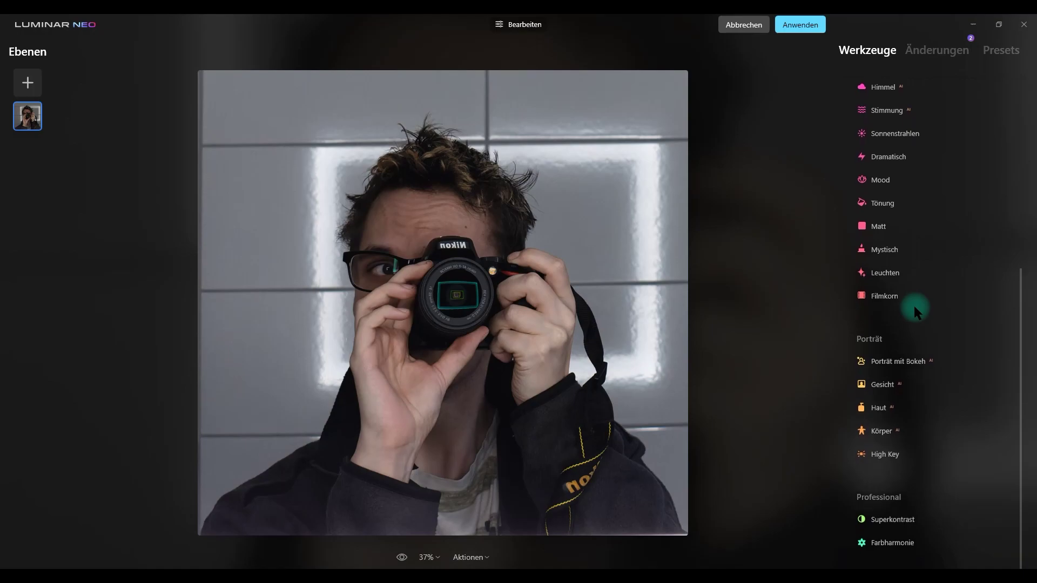
pyautogui.moveTo(897, 554)
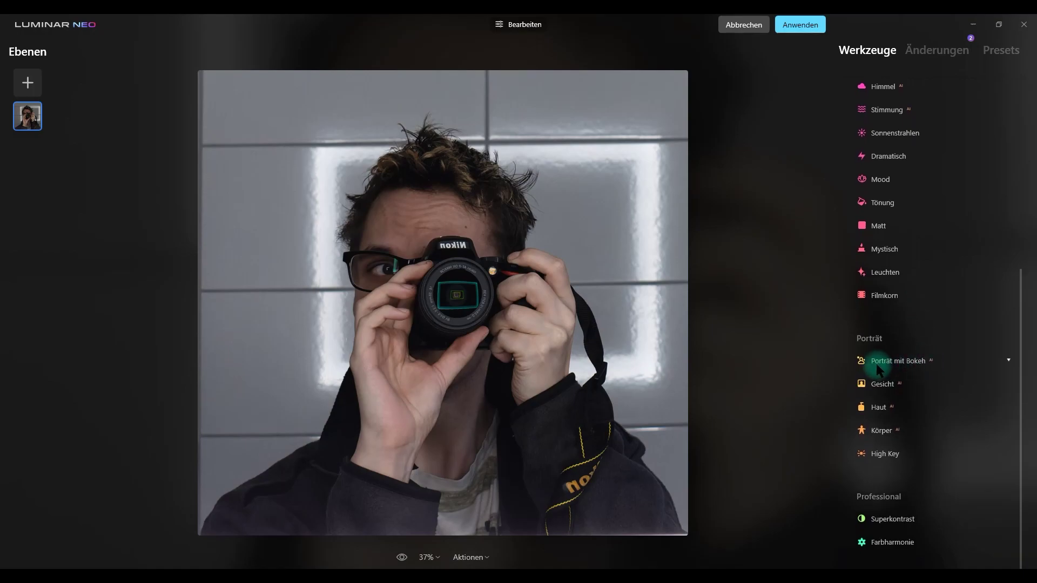
pyautogui.click(912, 361)
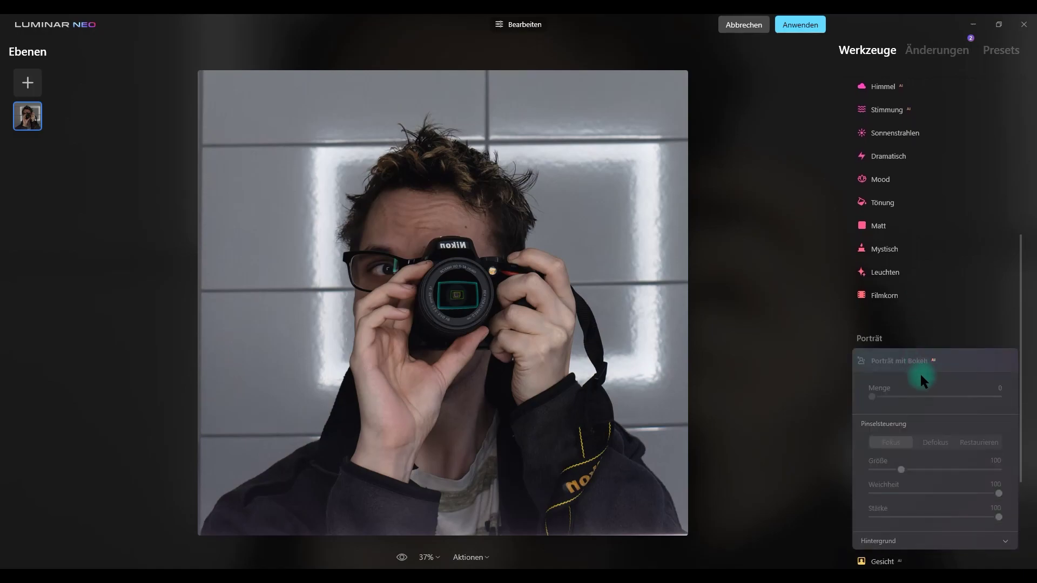
pyautogui.scroll(-3, 922, 374)
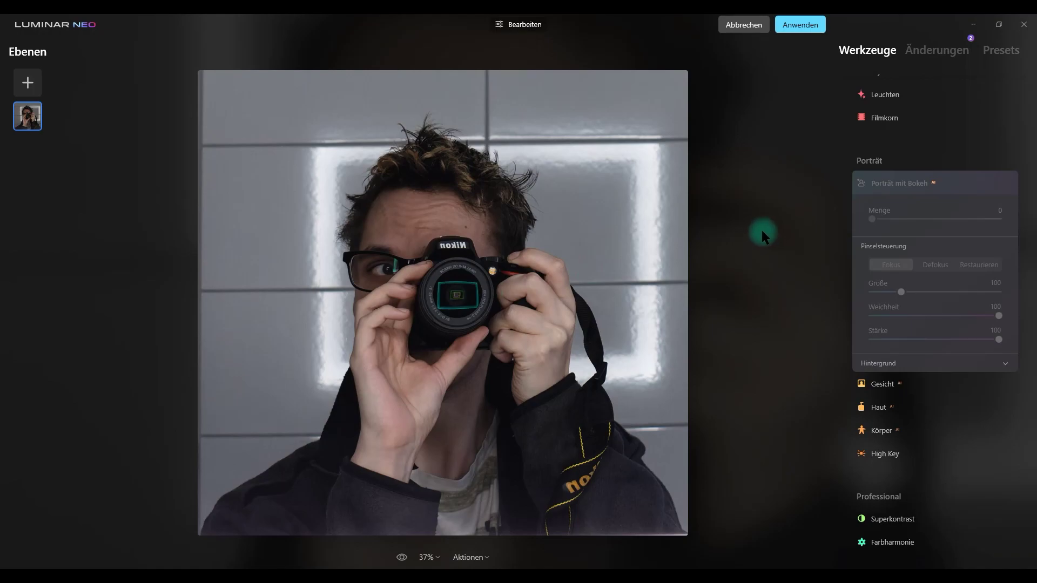
pyautogui.click(921, 180)
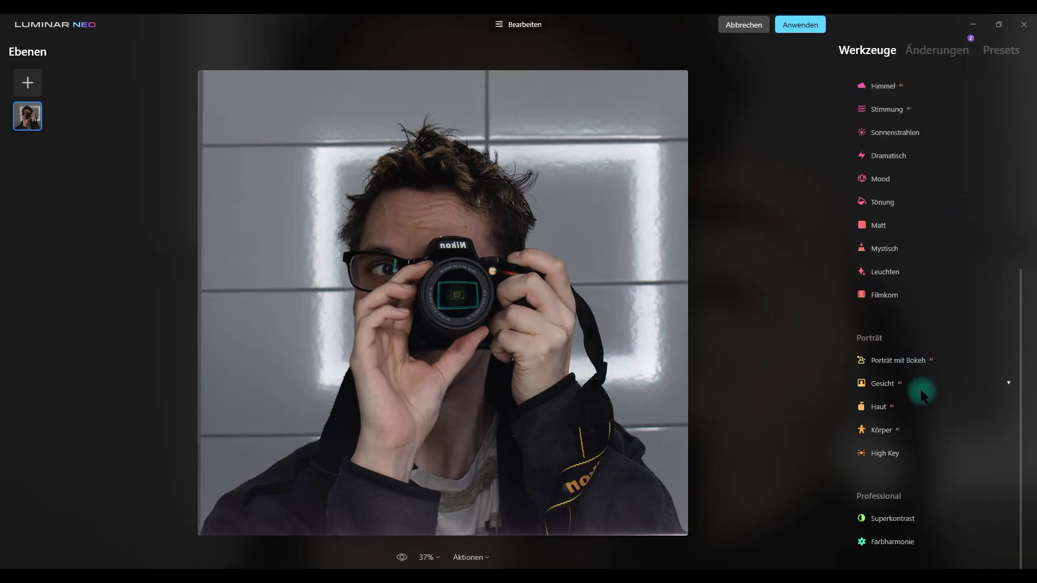
# Step: Set the Haut amount to 35, inspecting the forehead and leaving blemish removal off
pyautogui.click(883, 407)
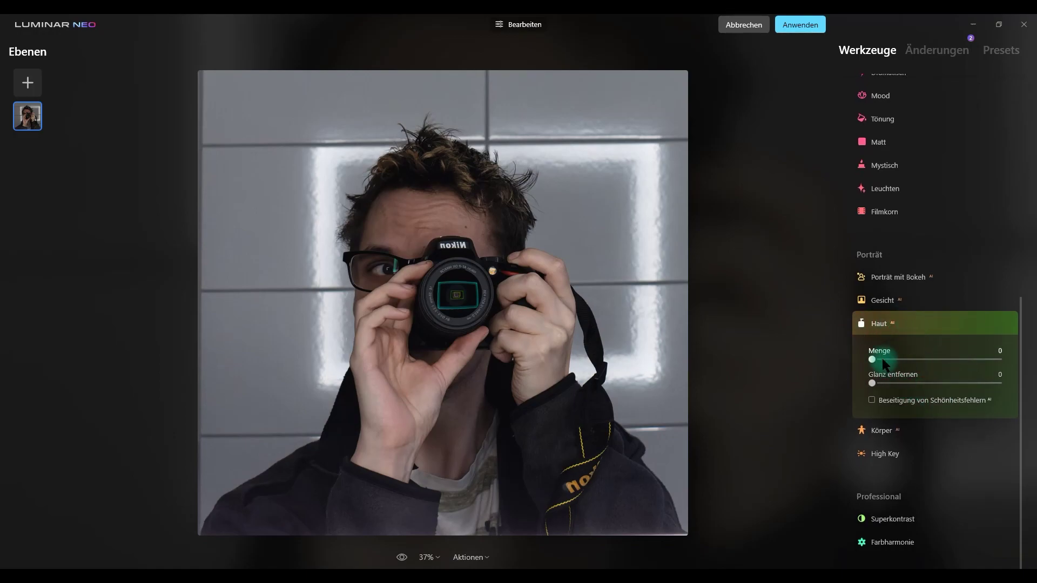
pyautogui.moveTo(872, 361); pyautogui.dragTo(916, 365)
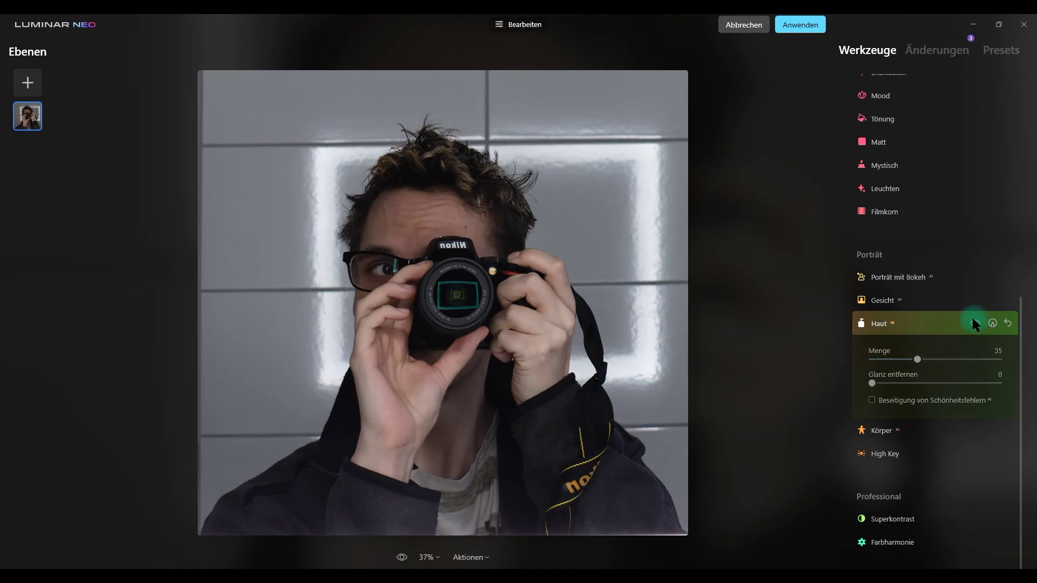
pyautogui.doubleClick(394, 213)
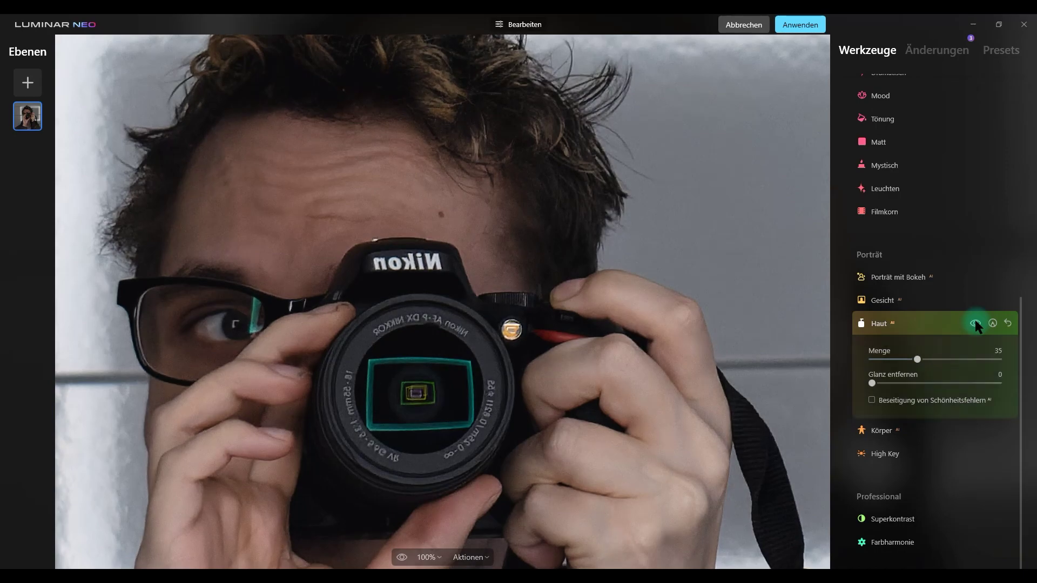
pyautogui.click(489, 225)
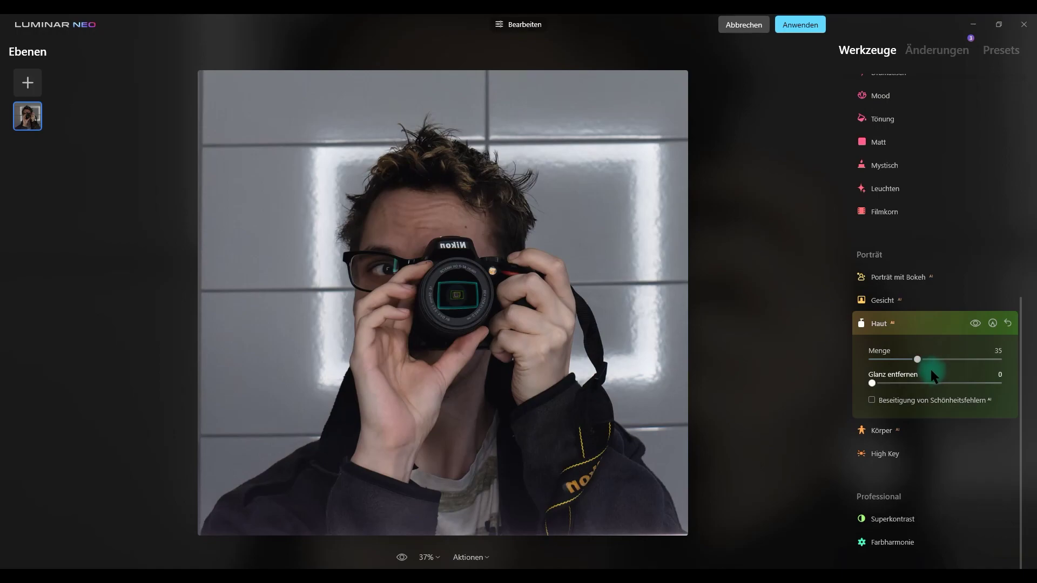
pyautogui.click(886, 402)
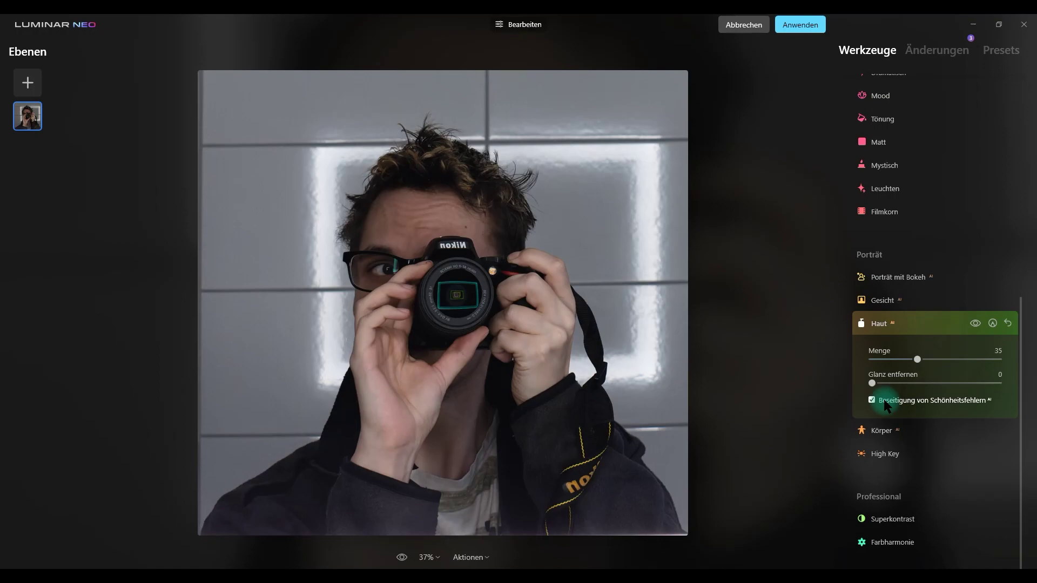
pyautogui.click(885, 405)
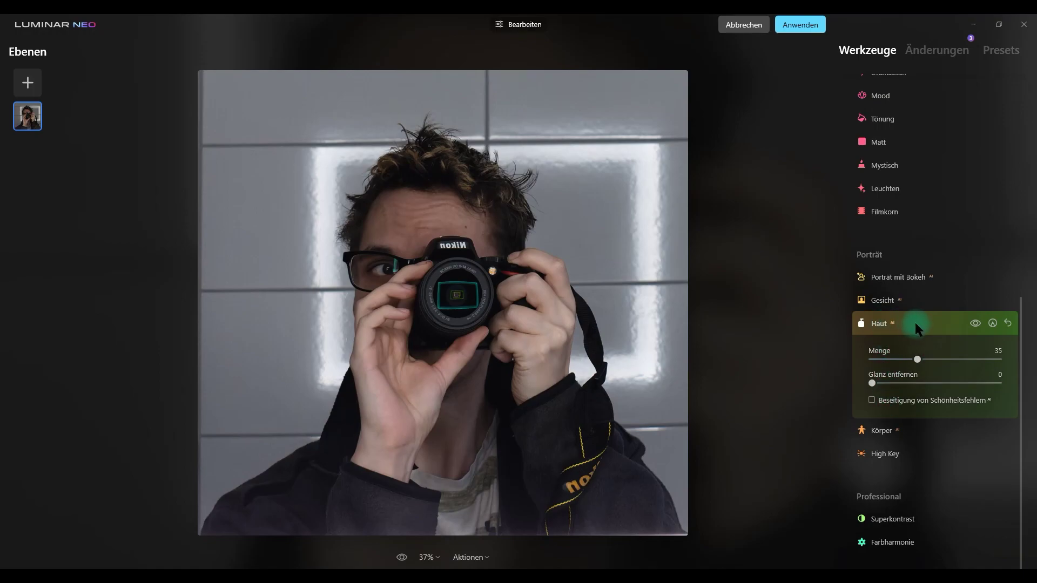
# Step: Collapse Haut and lighten the face to 45 with Gesicht aufhellen
pyautogui.click(893, 323)
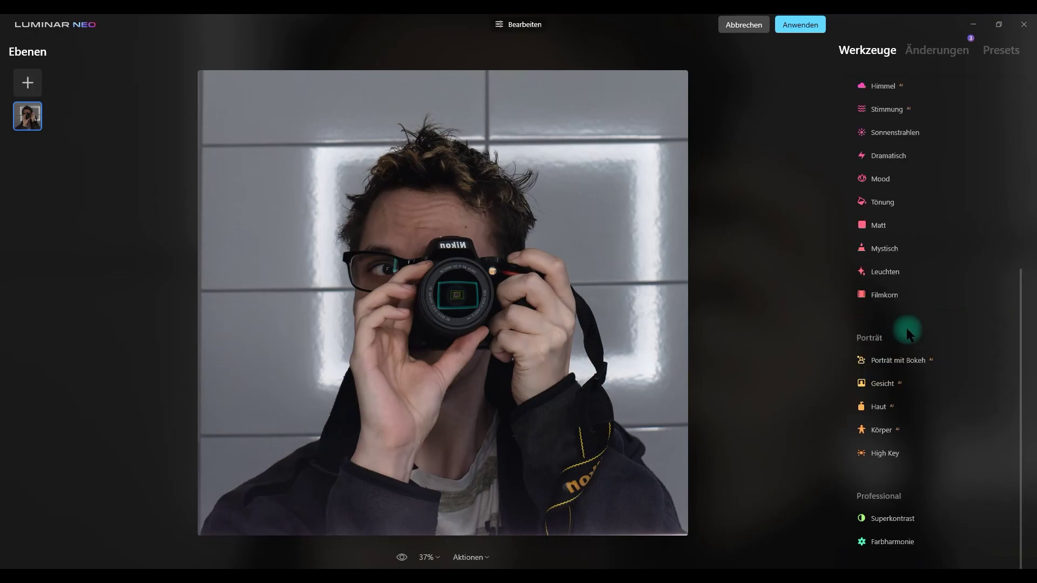
pyautogui.click(889, 391)
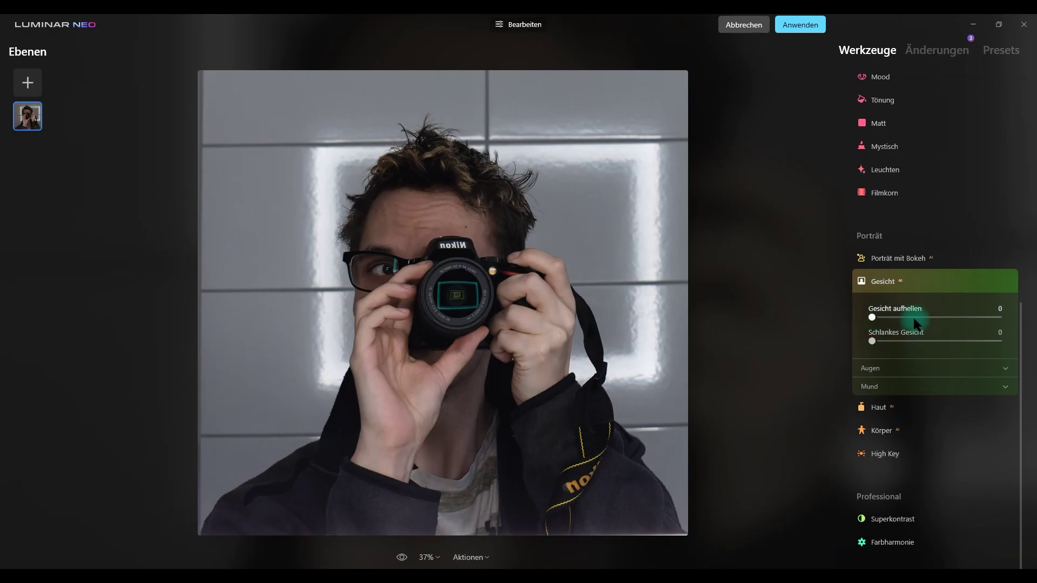
pyautogui.moveTo(872, 317); pyautogui.dragTo(903, 319)
pyautogui.moveTo(923, 322); pyautogui.dragTo(931, 321)
# Step: Compare the face lightening on and off, reset it to zero and collapse Gesicht
pyautogui.click(970, 279)
pyautogui.click(971, 279)
pyautogui.click(971, 278)
pyautogui.click(971, 278)
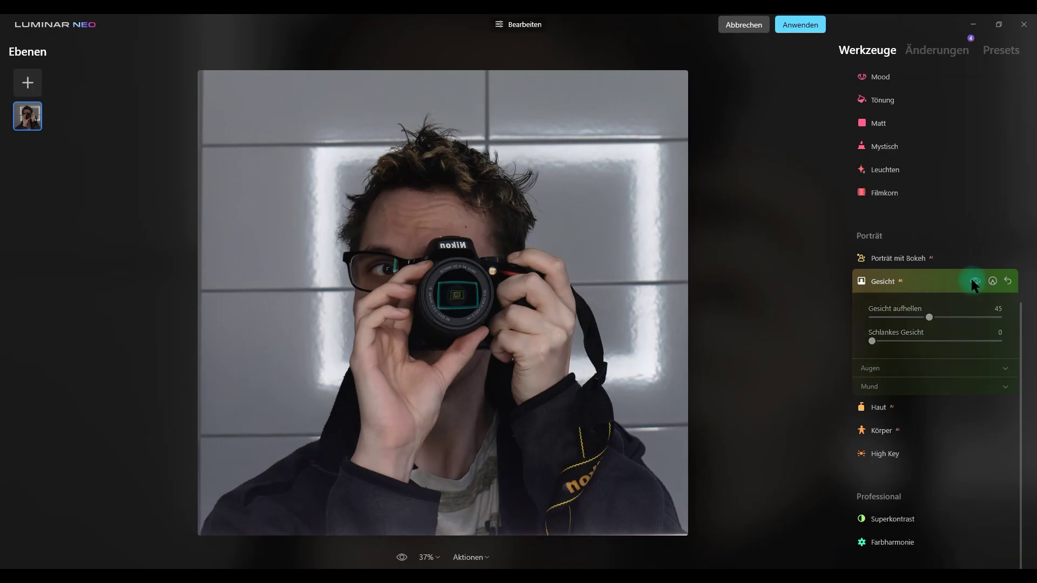
pyautogui.click(971, 279)
pyautogui.click(971, 278)
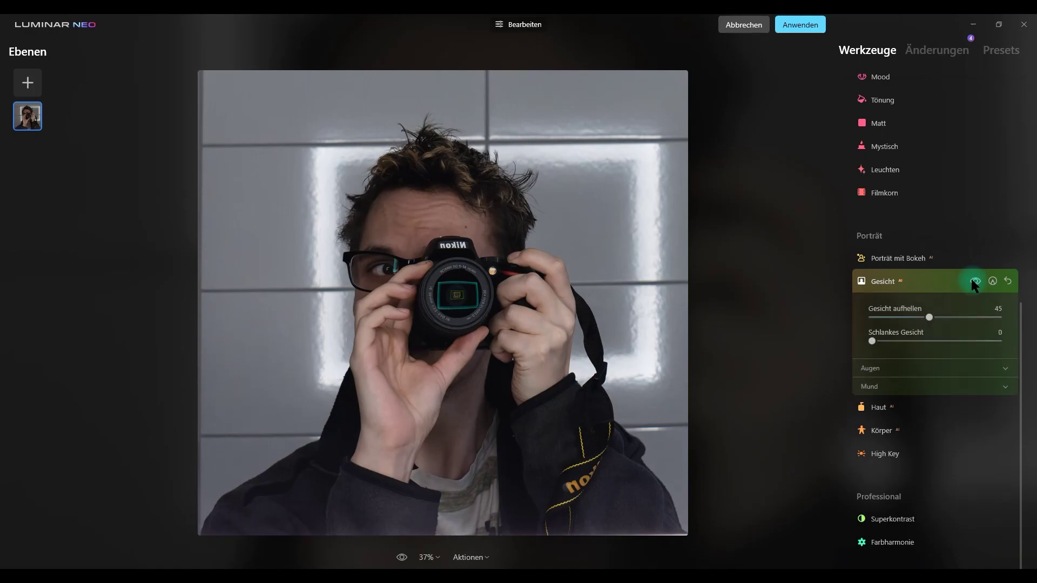
pyautogui.click(1008, 280)
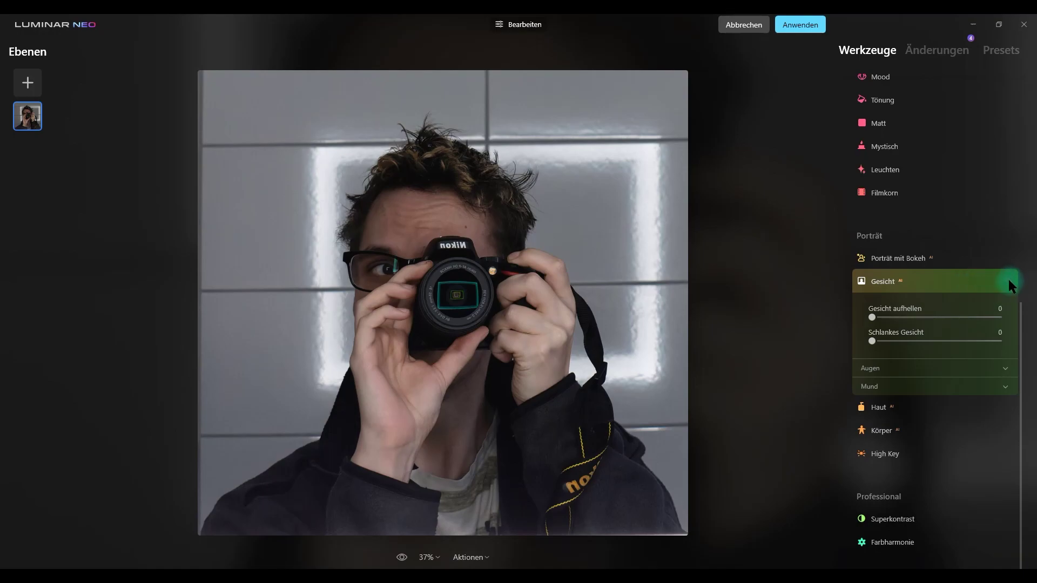
pyautogui.click(902, 280)
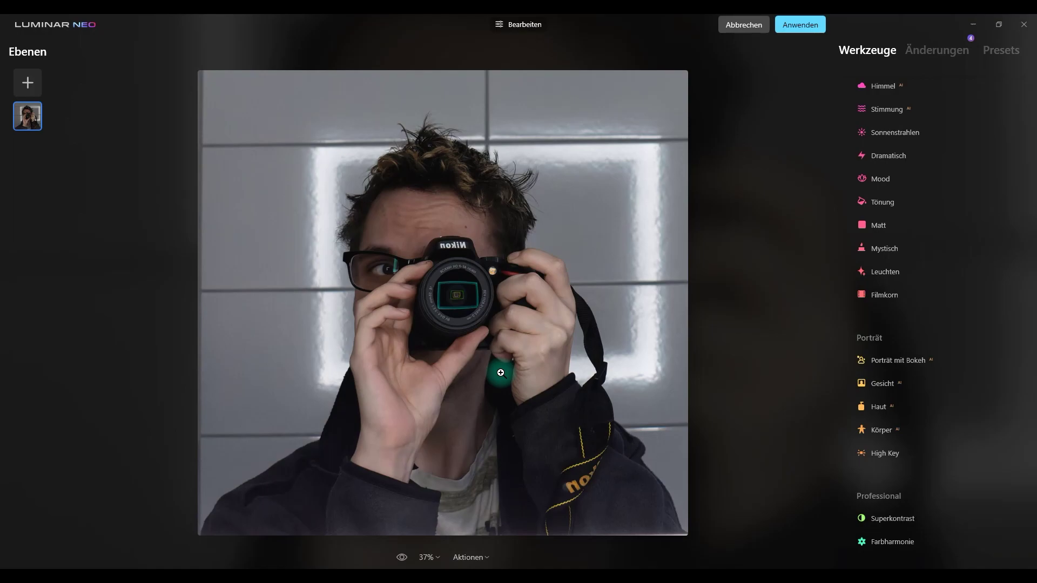
# Step: Delete the Gesicht edit from the Änderungen list and return to Werkzeuge
pyautogui.click(933, 54)
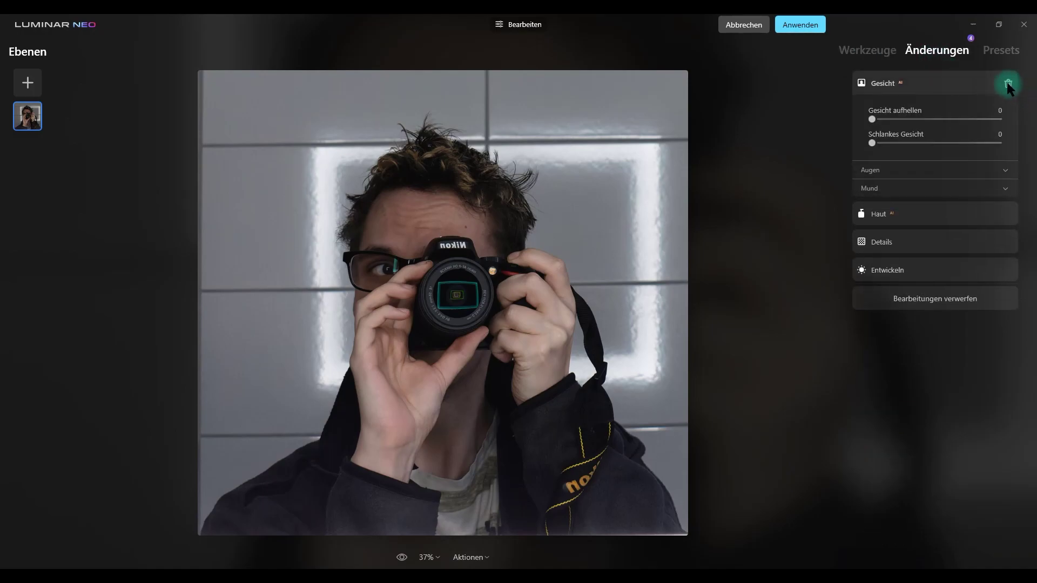
pyautogui.click(1007, 84)
pyautogui.click(921, 46)
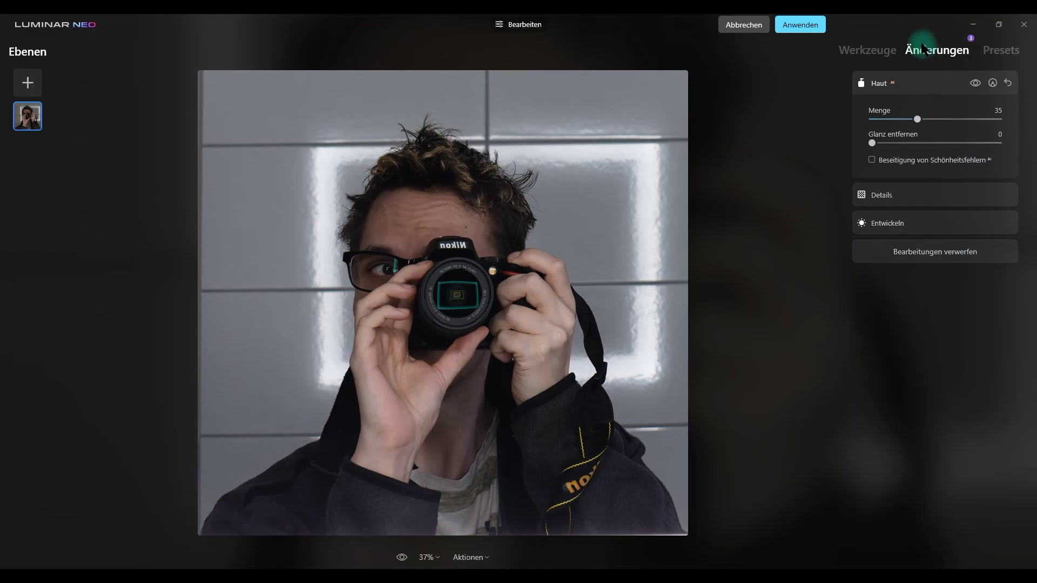
pyautogui.click(868, 51)
pyautogui.click(870, 295)
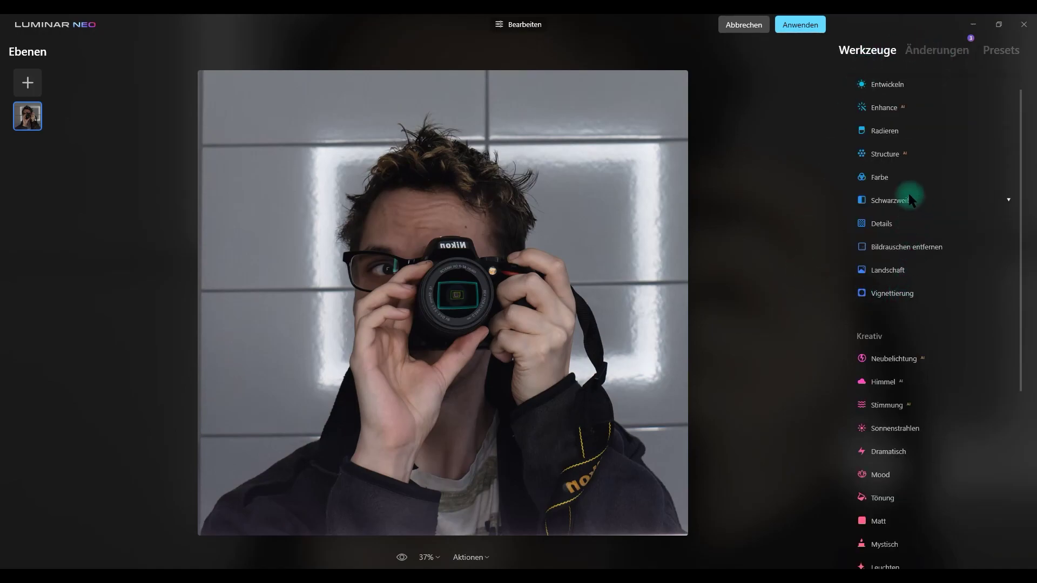
# Step: In Neubelichtung, set Helligkeit nah to 58 and Helligkeit fern to -58
pyautogui.scroll(-3, 904, 184)
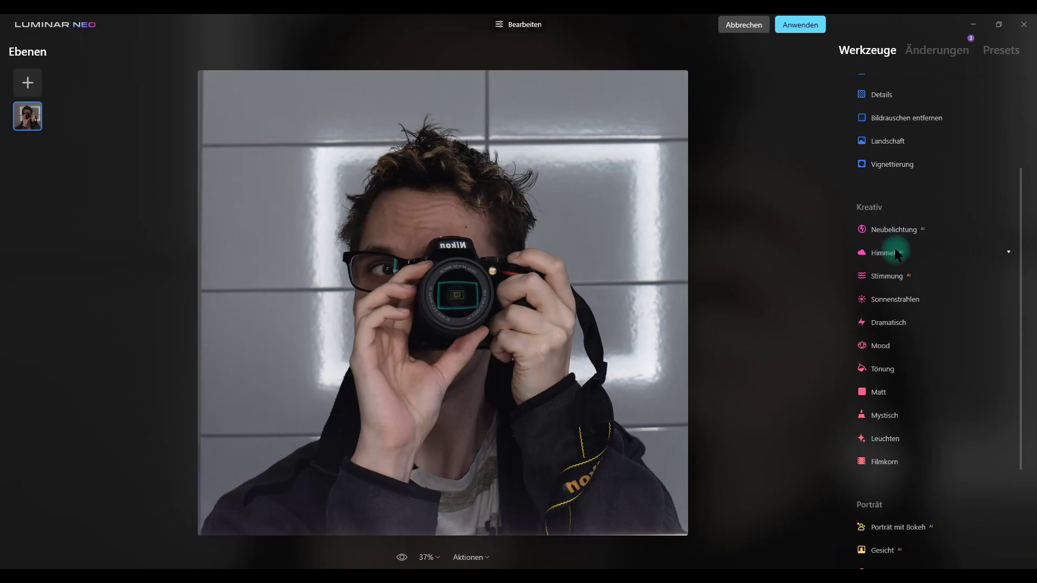
pyautogui.click(889, 233)
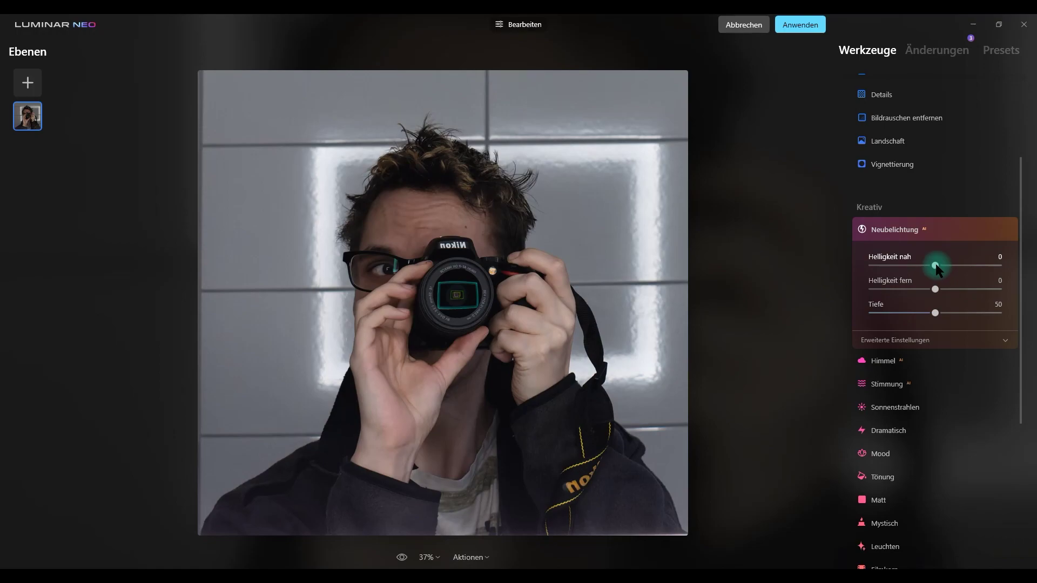
pyautogui.moveTo(926, 266); pyautogui.dragTo(1005, 264)
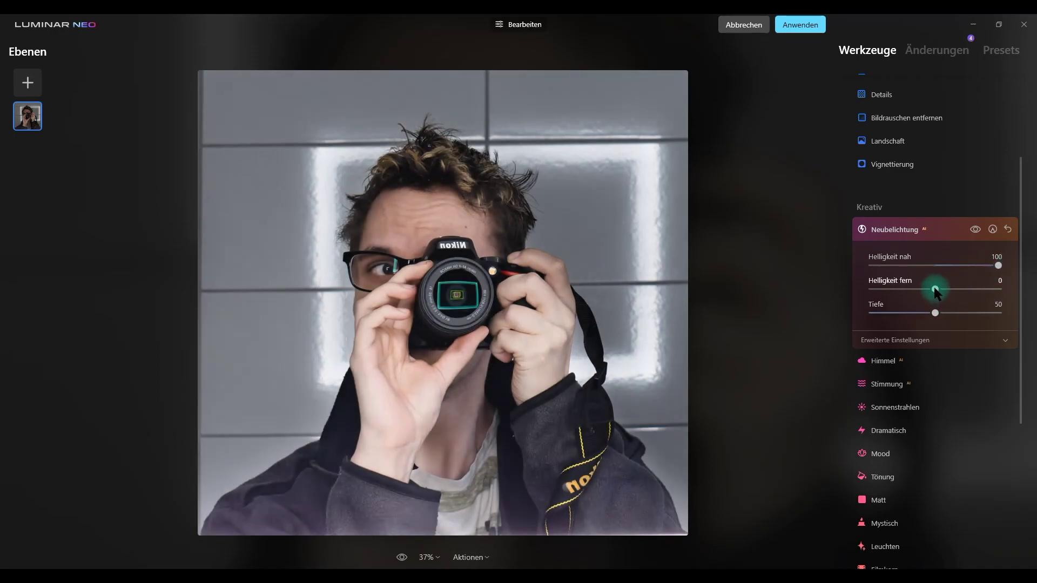
pyautogui.moveTo(935, 292)
pyautogui.mouseDown()
pyautogui.moveTo(979, 292)
pyautogui.moveTo(859, 289)
pyautogui.mouseUp()
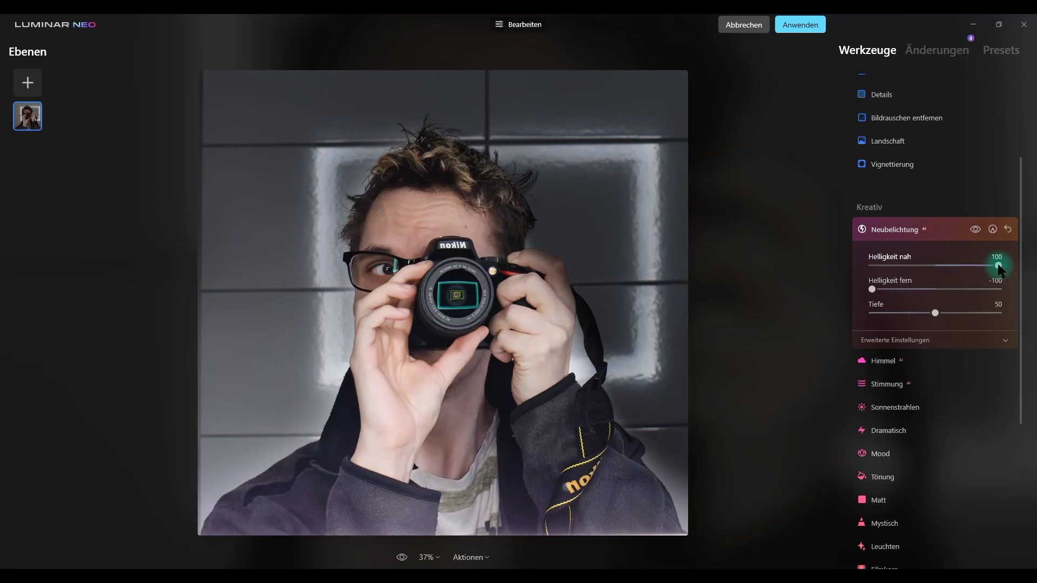
pyautogui.moveTo(998, 266); pyautogui.dragTo(972, 267)
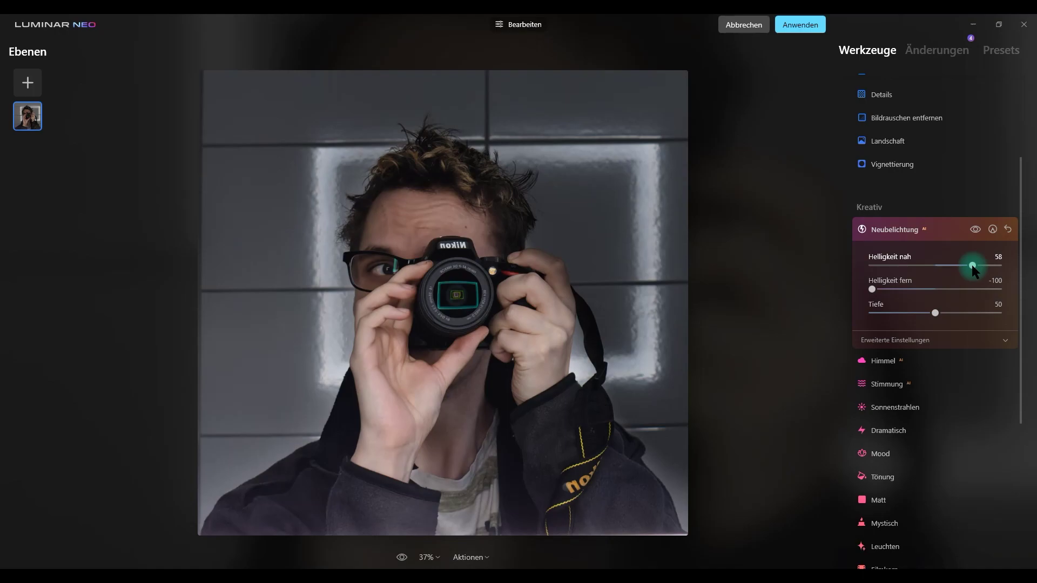
pyautogui.moveTo(874, 290); pyautogui.dragTo(870, 291)
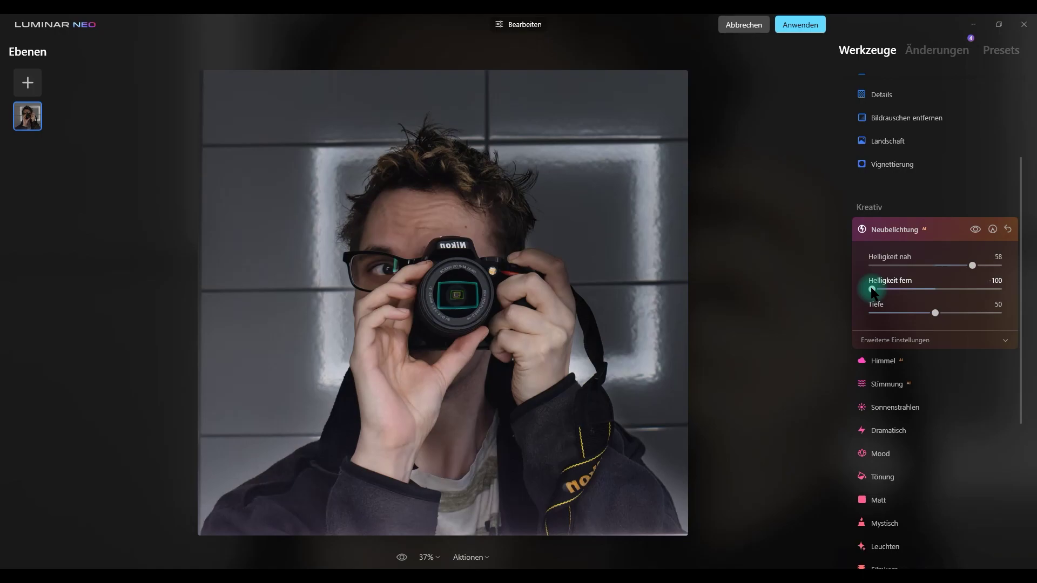
pyautogui.moveTo(872, 292); pyautogui.dragTo(898, 292)
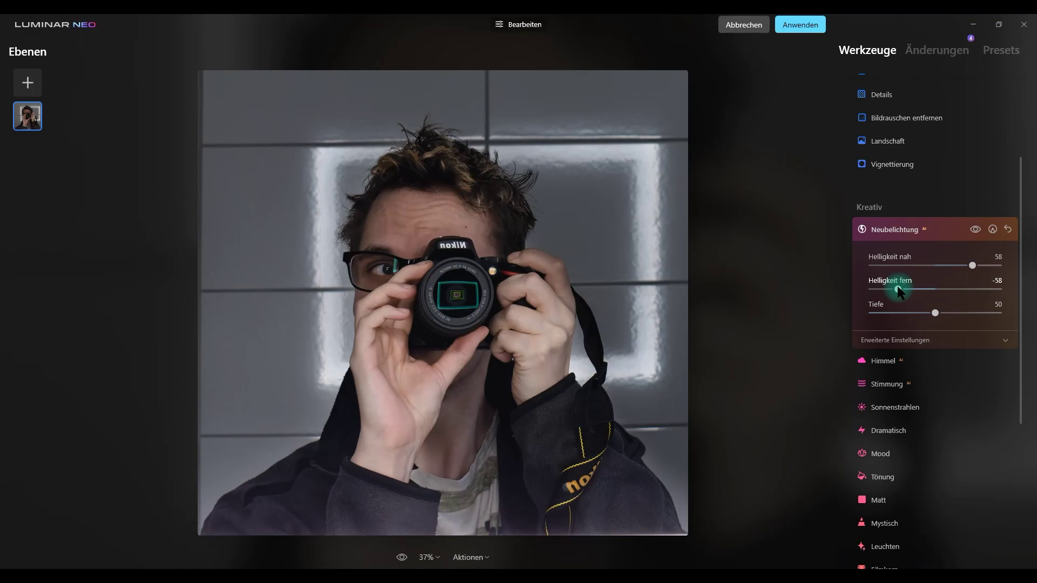
pyautogui.click(919, 339)
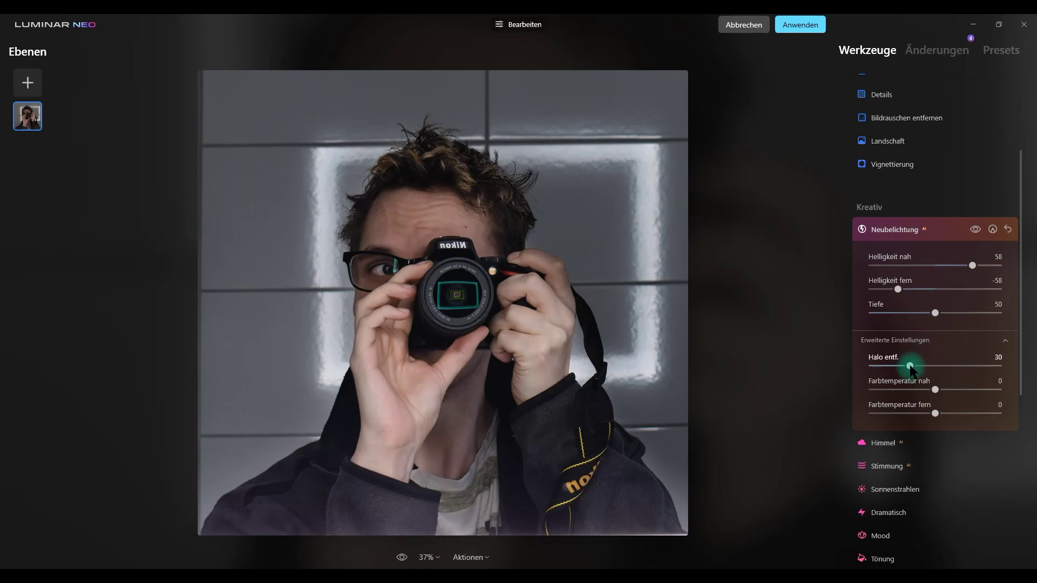
pyautogui.moveTo(910, 366); pyautogui.dragTo(859, 367)
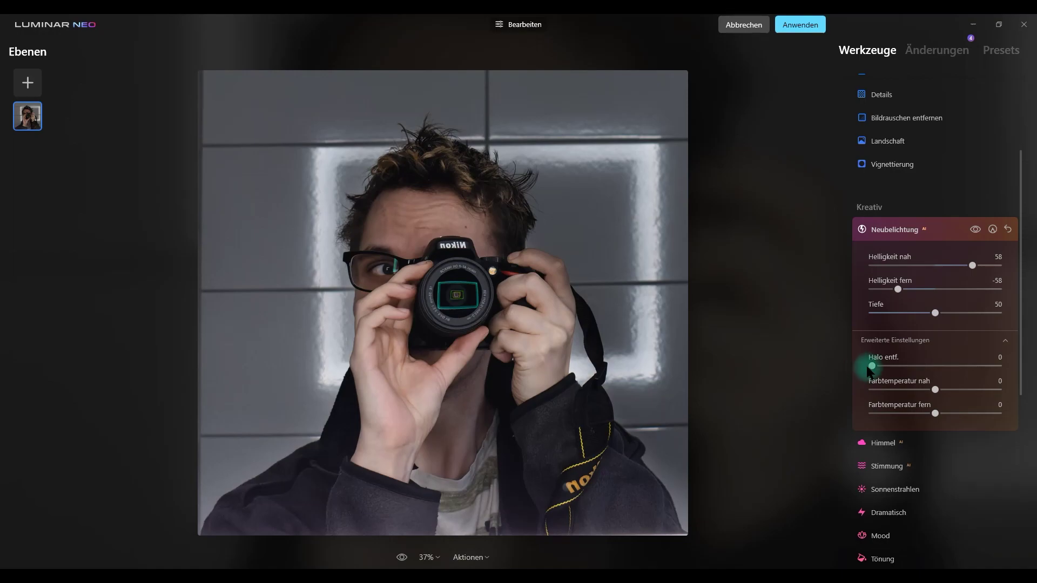
pyautogui.moveTo(872, 366); pyautogui.dragTo(966, 367)
pyautogui.moveTo(970, 367); pyautogui.dragTo(910, 359)
pyautogui.moveTo(934, 389); pyautogui.dragTo(1006, 386)
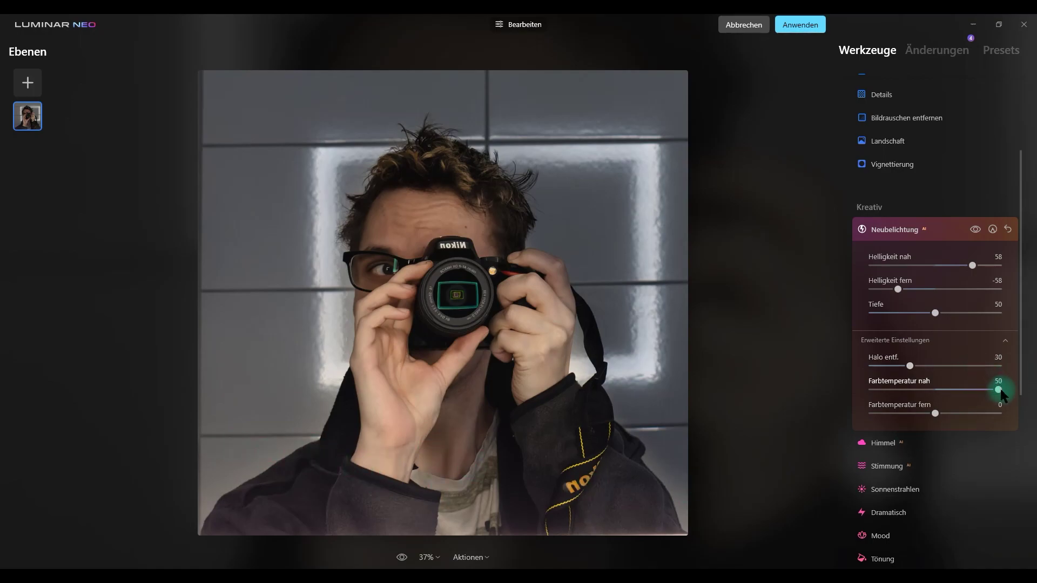
pyautogui.moveTo(998, 389); pyautogui.dragTo(902, 390)
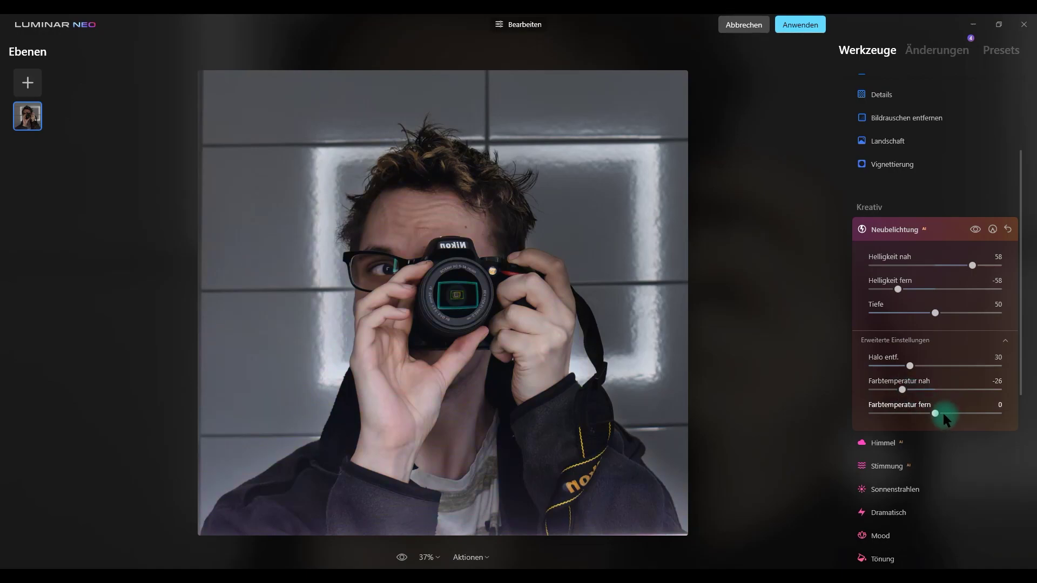
pyautogui.moveTo(935, 413)
pyautogui.mouseDown()
pyautogui.moveTo(957, 413)
pyautogui.moveTo(946, 414)
pyautogui.mouseUp()
pyautogui.doubleClick(946, 414)
pyautogui.doubleClick(930, 385)
pyautogui.click(896, 342)
pyautogui.click(890, 229)
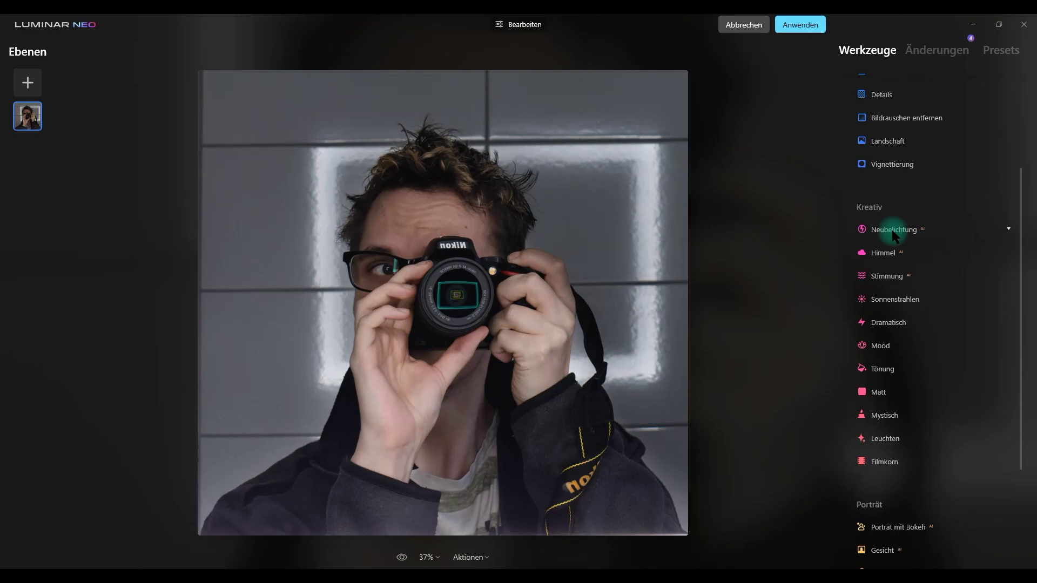
# Step: In Vignettierung's advanced settings, set Menge to -100 and Weiche Kante to -100
pyautogui.click(885, 169)
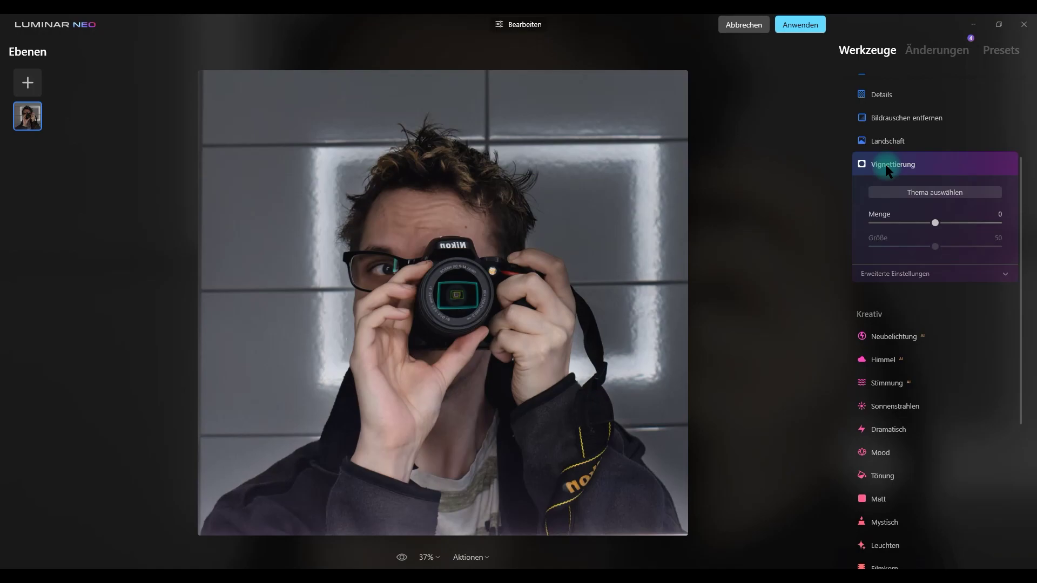
pyautogui.click(922, 273)
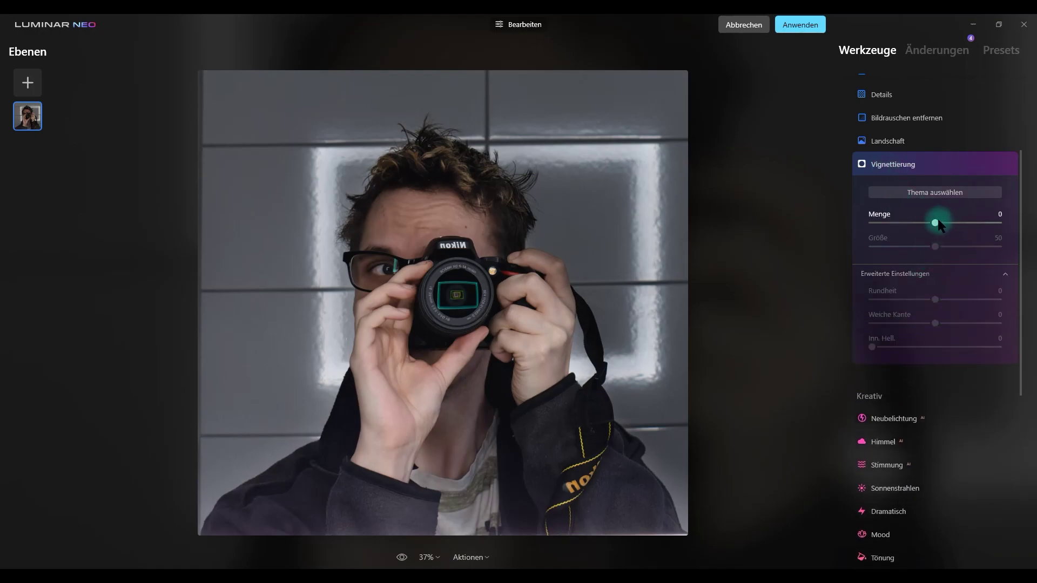
pyautogui.moveTo(939, 224); pyautogui.dragTo(796, 236)
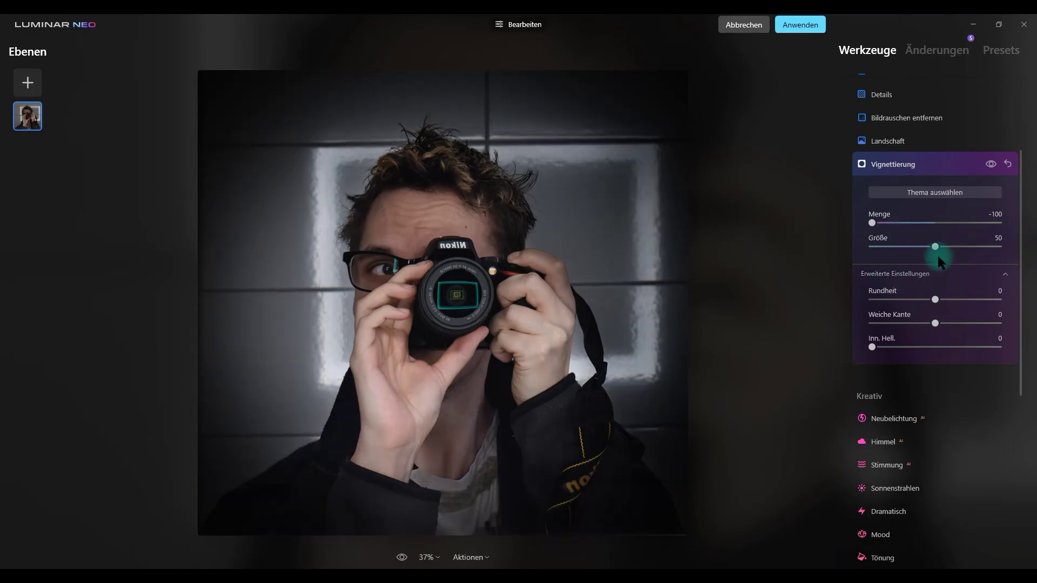
pyautogui.moveTo(936, 320); pyautogui.dragTo(828, 327)
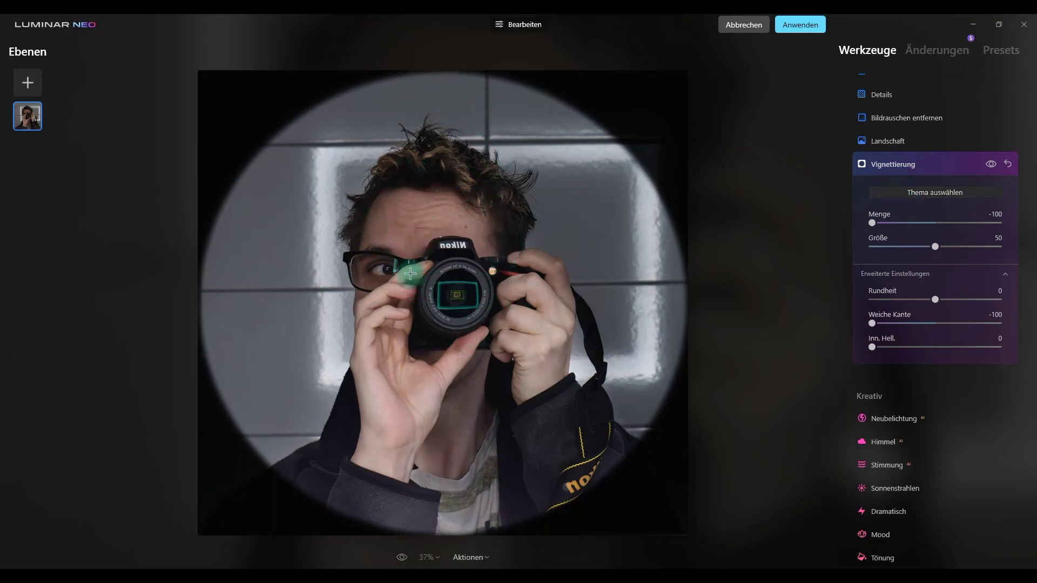
# Step: Re-centre the vignette on the camera lens and raise Weiche Kante to about 13
pyautogui.click(453, 293)
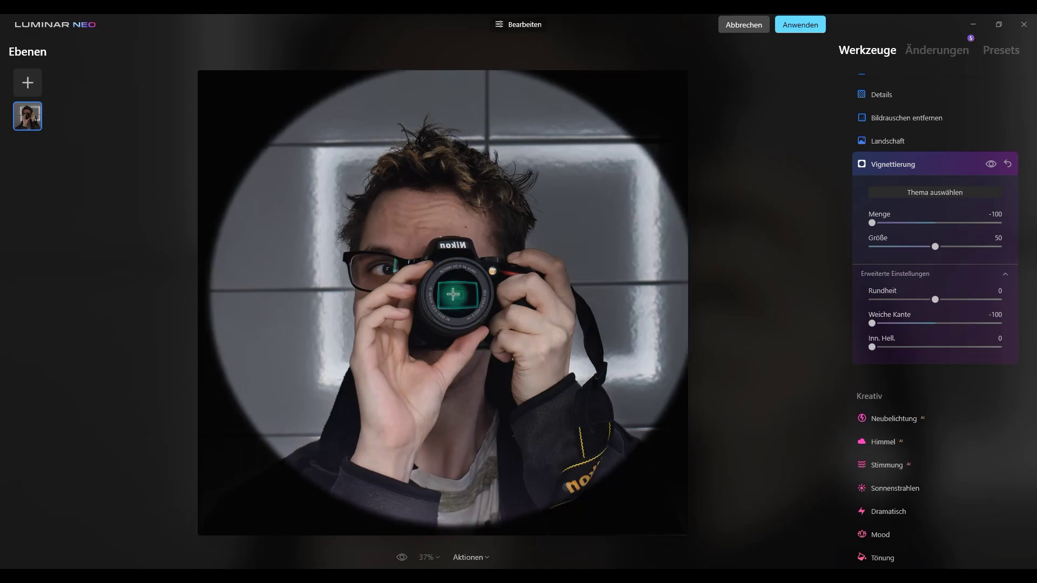
pyautogui.click(415, 304)
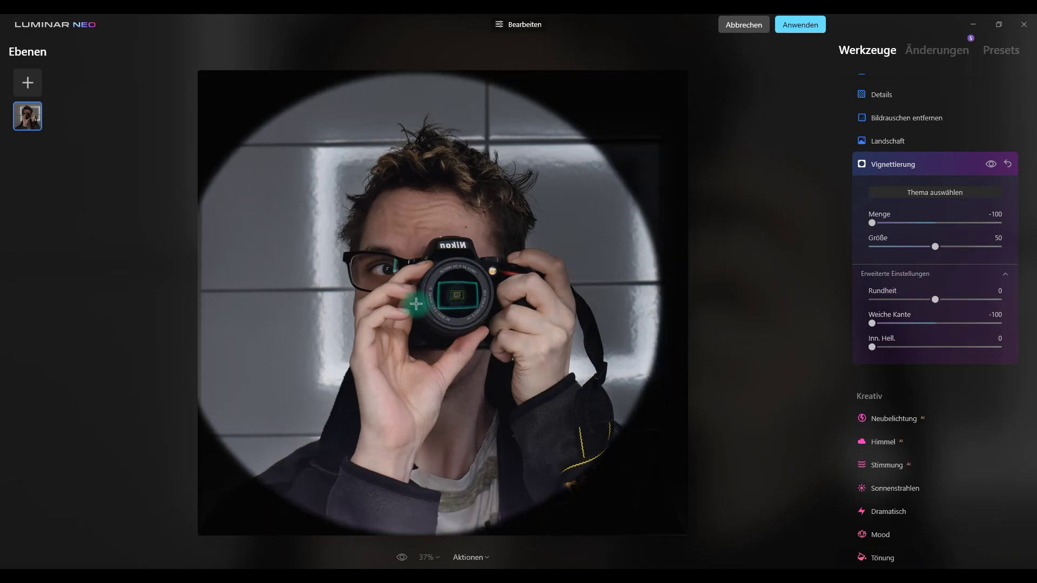
pyautogui.click(435, 312)
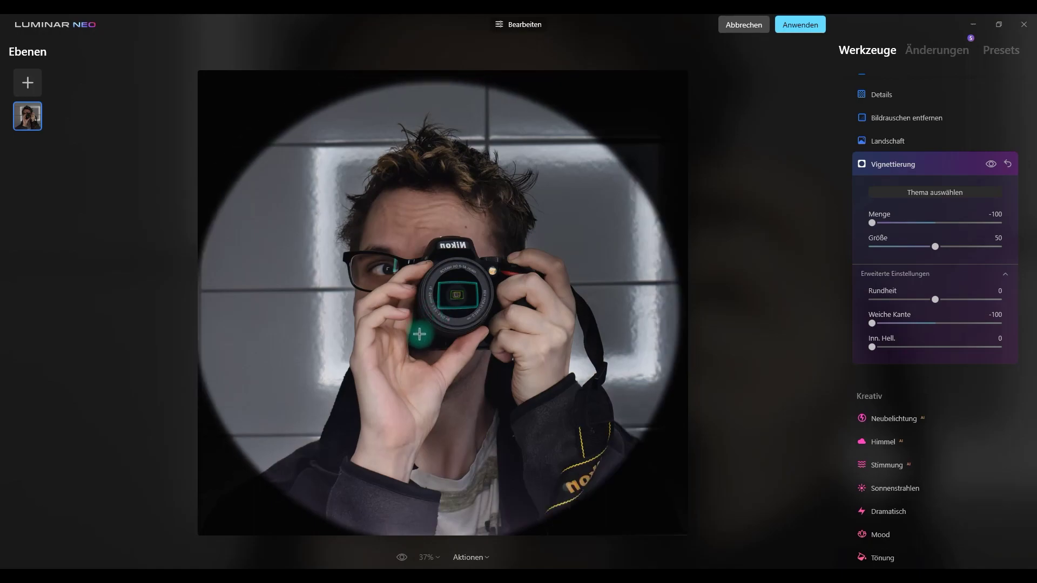
pyautogui.click(419, 334)
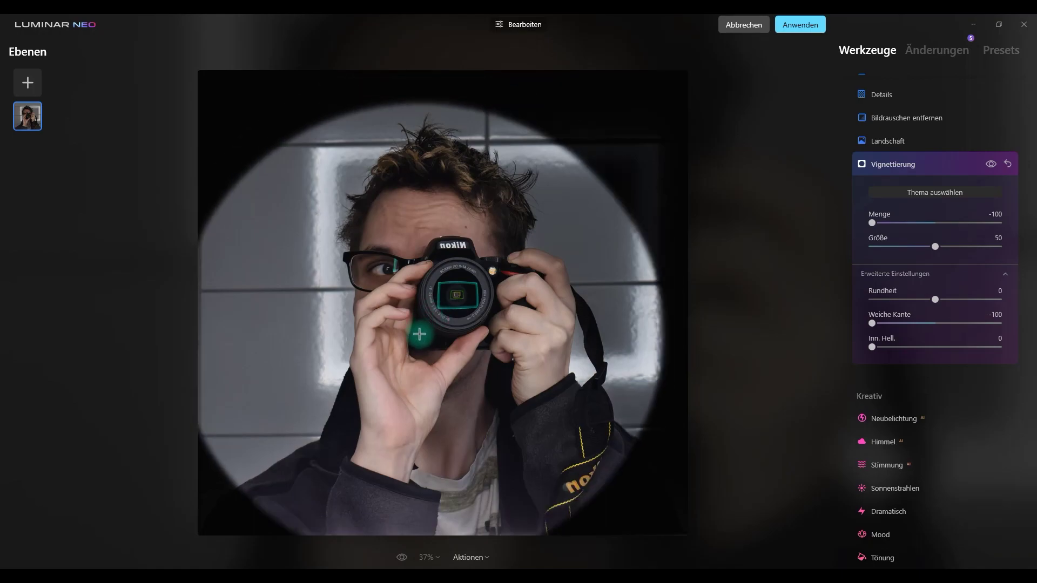
pyautogui.click(450, 338)
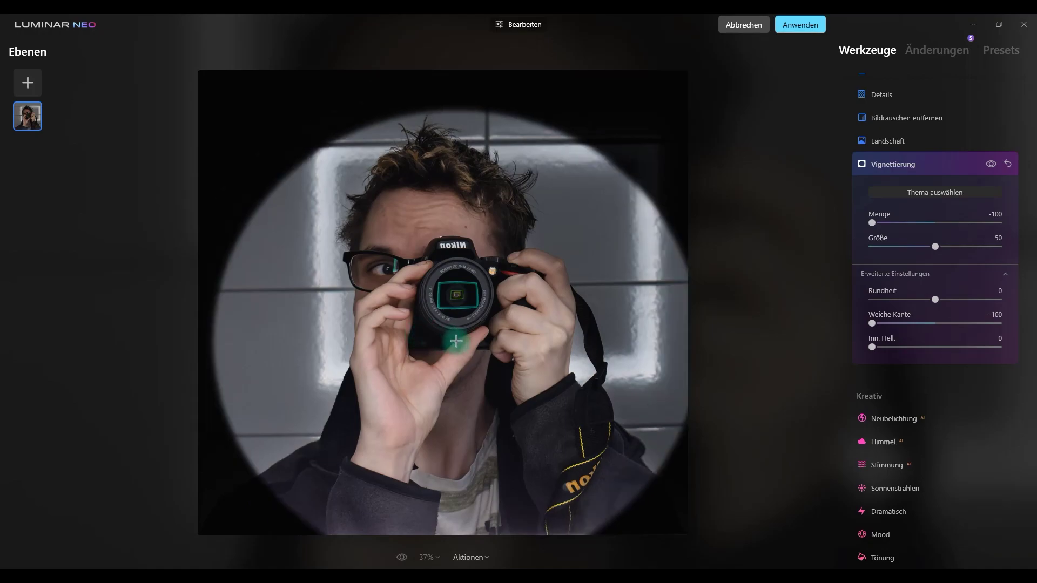
pyautogui.click(428, 338)
pyautogui.click(427, 335)
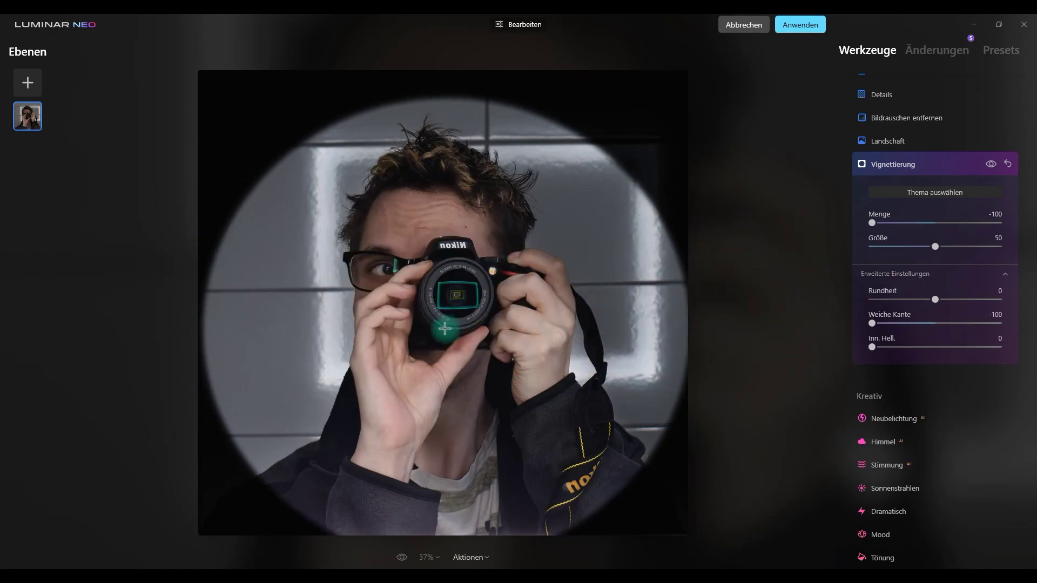
pyautogui.moveTo(442, 329); pyautogui.dragTo(443, 329)
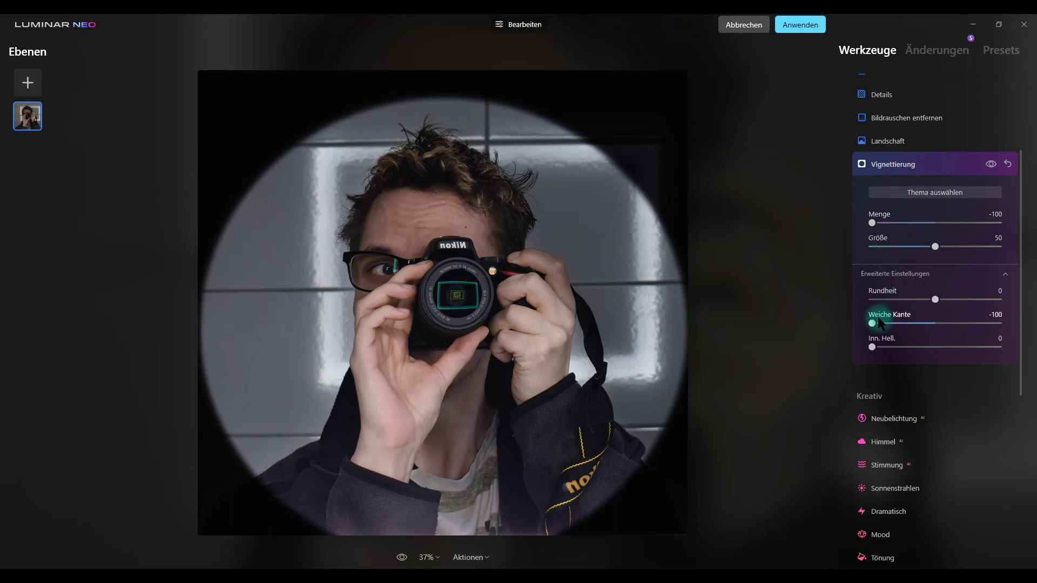
pyautogui.moveTo(872, 323)
pyautogui.mouseDown()
pyautogui.moveTo(965, 326)
pyautogui.moveTo(944, 324)
pyautogui.mouseUp()
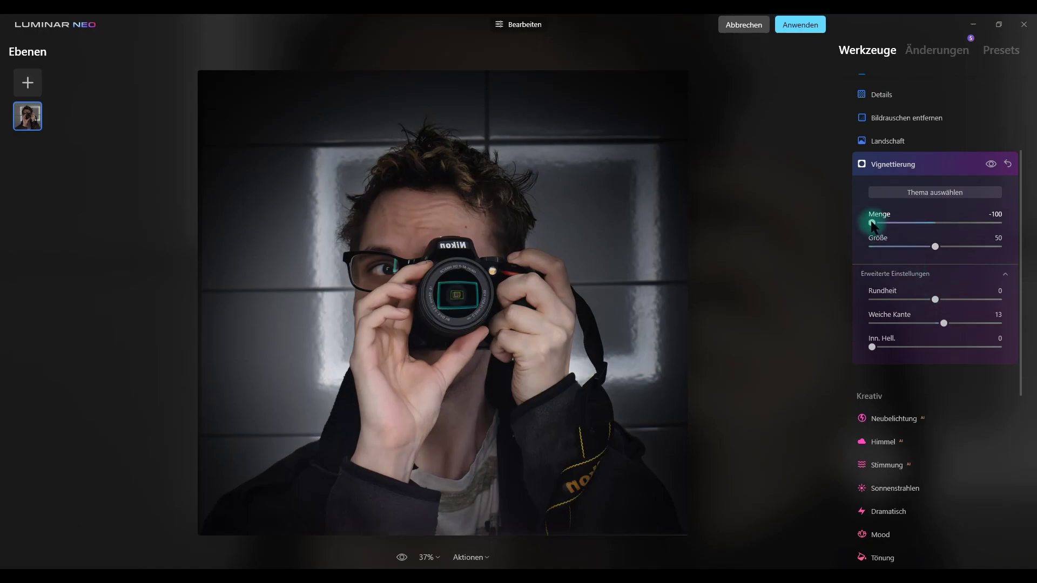
# Step: Lighten the vignette amount to -64 and toggle it off and on to compare
pyautogui.moveTo(872, 223); pyautogui.dragTo(894, 224)
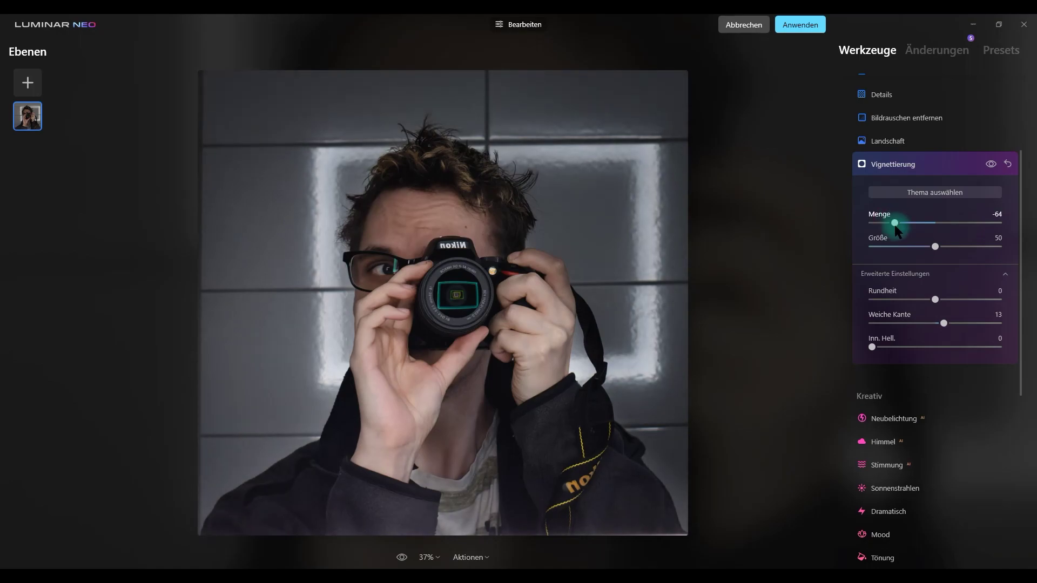
pyautogui.click(992, 164)
pyautogui.click(991, 164)
pyautogui.click(992, 163)
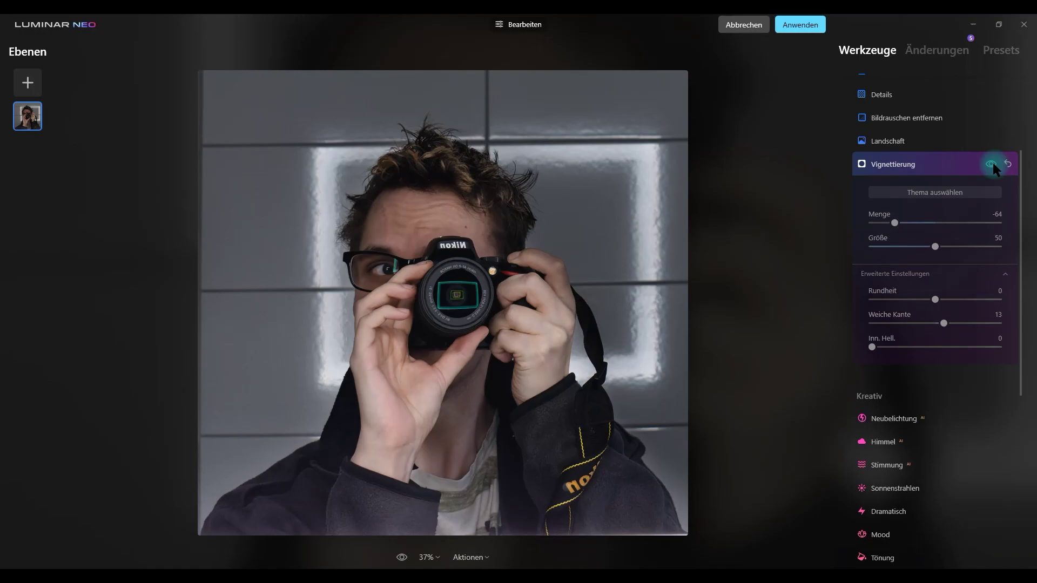
pyautogui.click(992, 164)
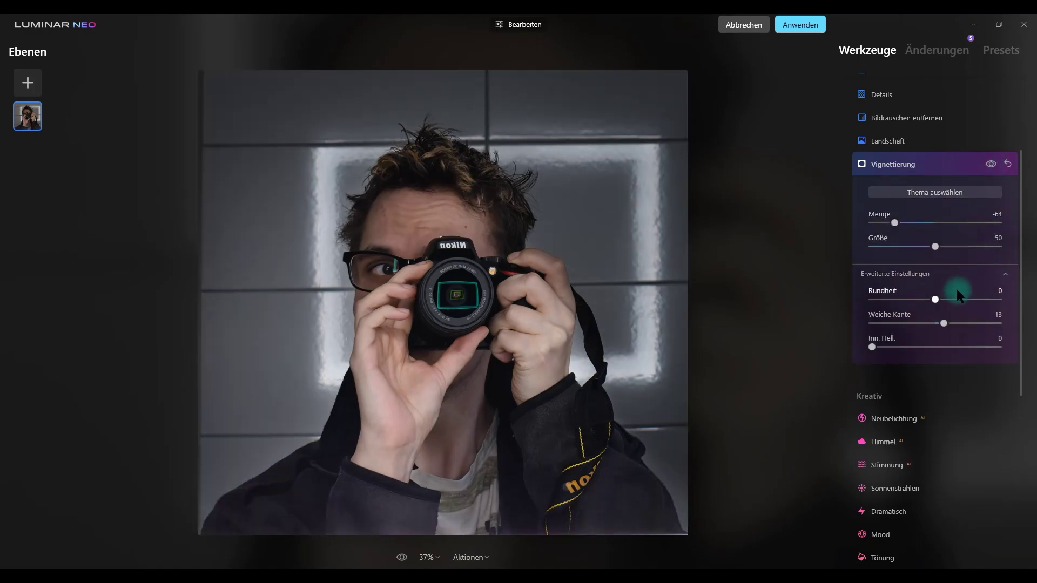
# Step: Set the vignette size to 55, edge softness to -100 and roundness to -100
pyautogui.moveTo(937, 246)
pyautogui.mouseDown()
pyautogui.moveTo(925, 247)
pyautogui.moveTo(969, 247)
pyautogui.moveTo(939, 246)
pyautogui.mouseUp()
pyautogui.moveTo(945, 323); pyautogui.dragTo(779, 316)
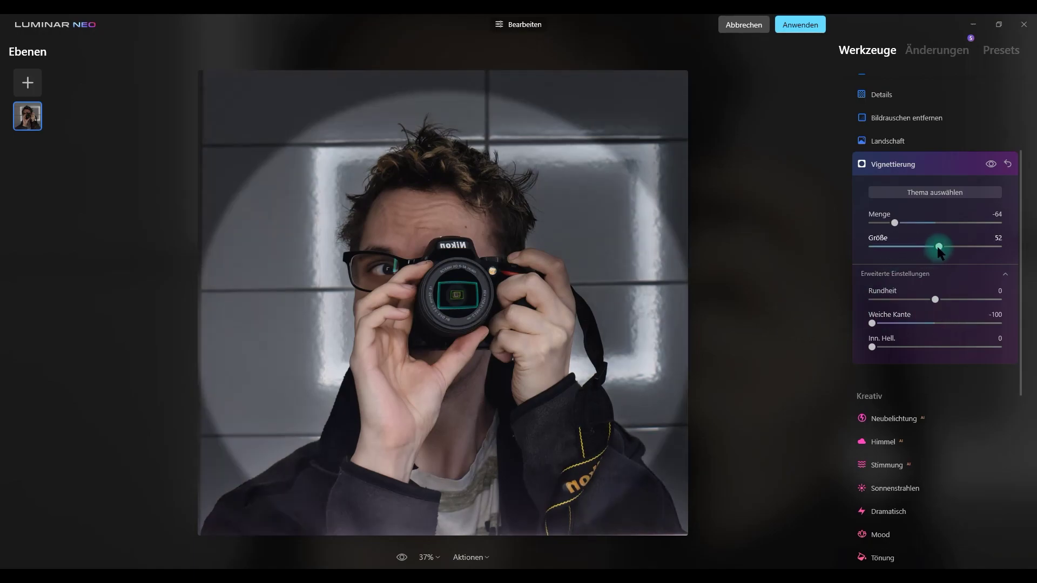
pyautogui.moveTo(939, 249)
pyautogui.mouseDown()
pyautogui.moveTo(906, 248)
pyautogui.moveTo(955, 246)
pyautogui.mouseUp()
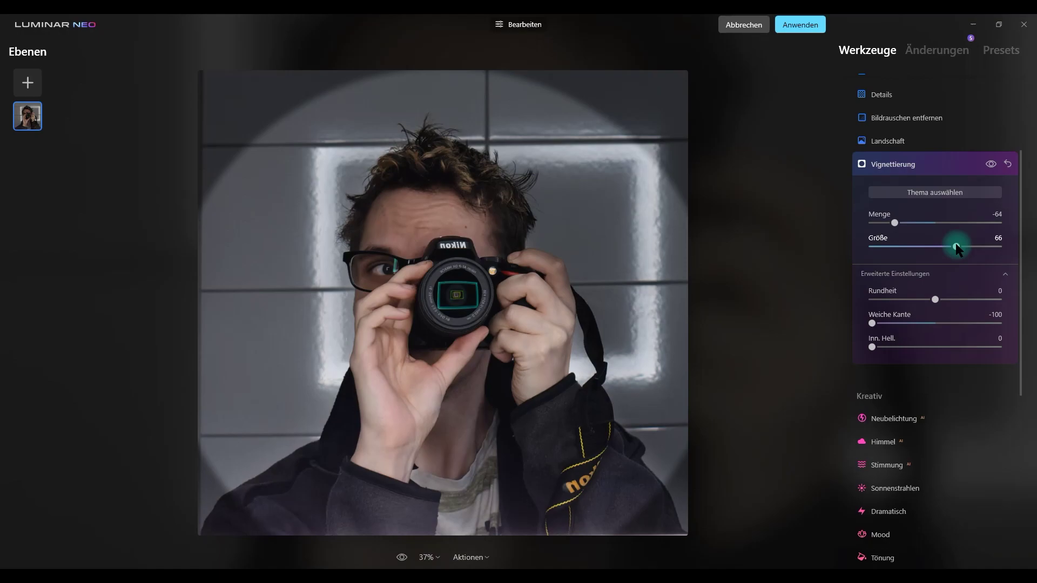
pyautogui.moveTo(956, 247); pyautogui.dragTo(943, 247)
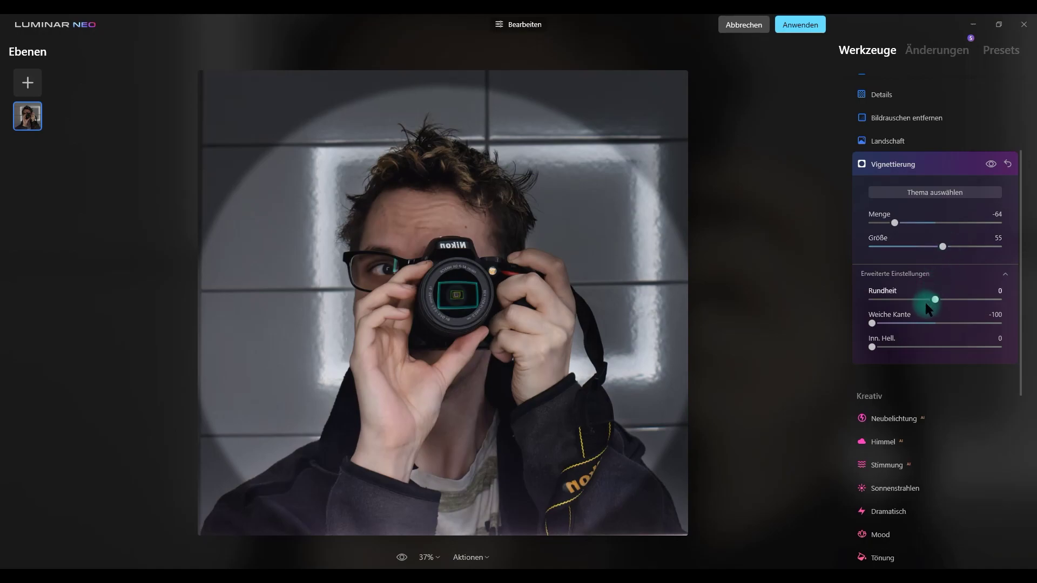
pyautogui.moveTo(935, 300); pyautogui.dragTo(862, 300)
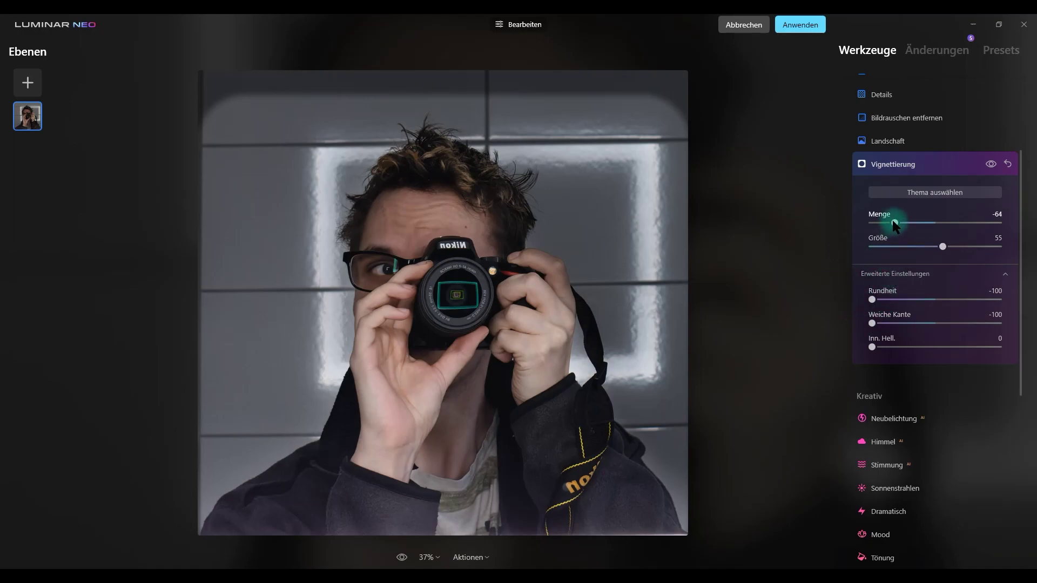
# Step: Set the vignette amount to -100 and start moving its centre lower on the photo
pyautogui.moveTo(894, 223); pyautogui.dragTo(827, 224)
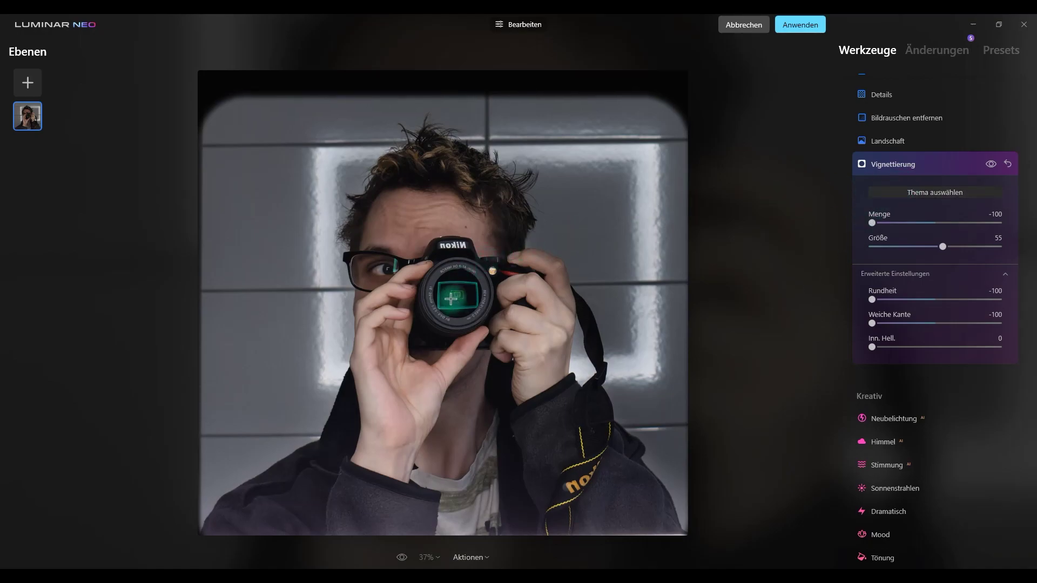
pyautogui.click(451, 298)
pyautogui.click(440, 302)
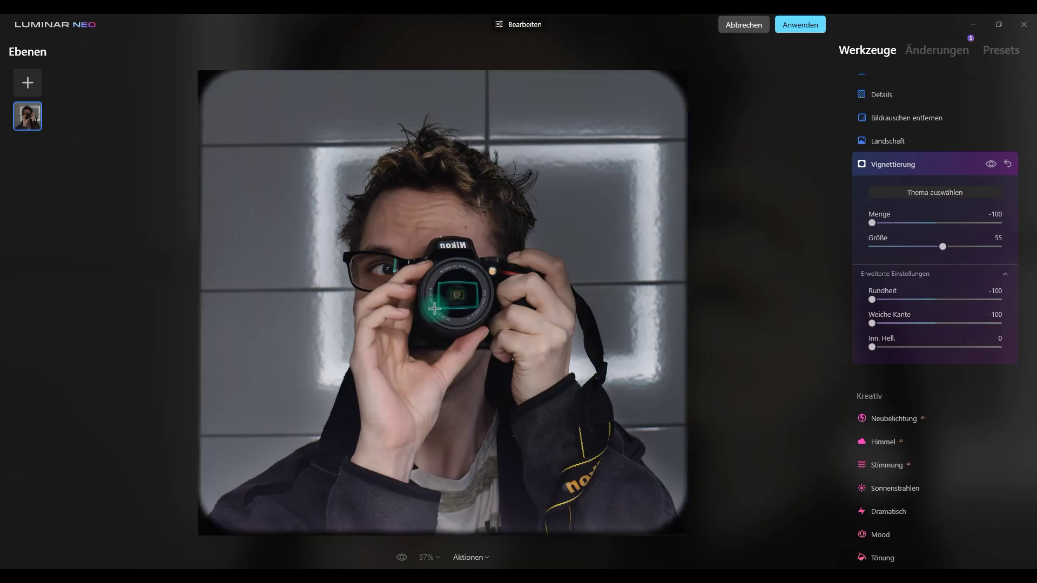
pyautogui.click(438, 311)
pyautogui.click(447, 319)
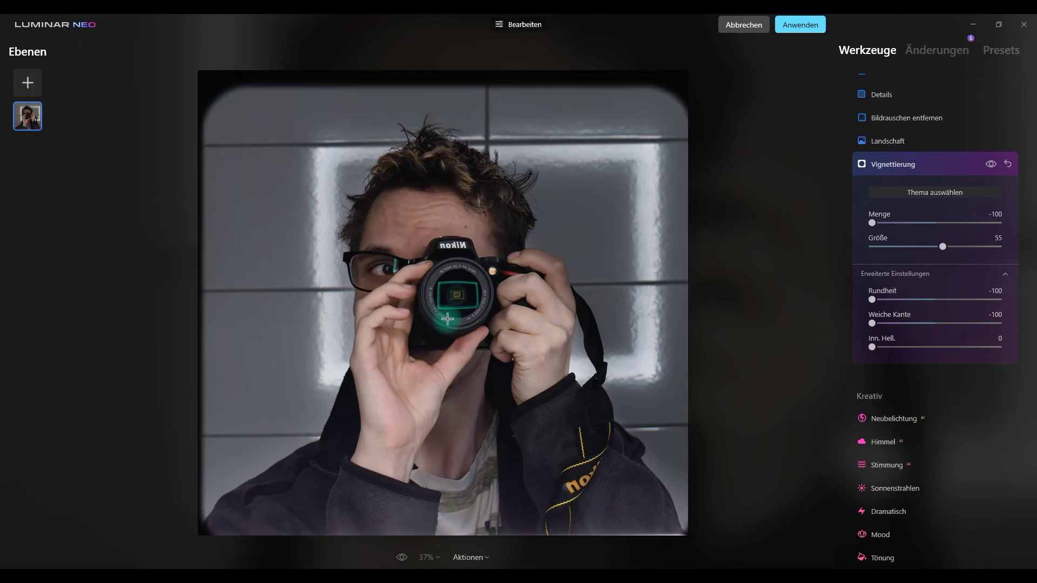
pyautogui.click(445, 320)
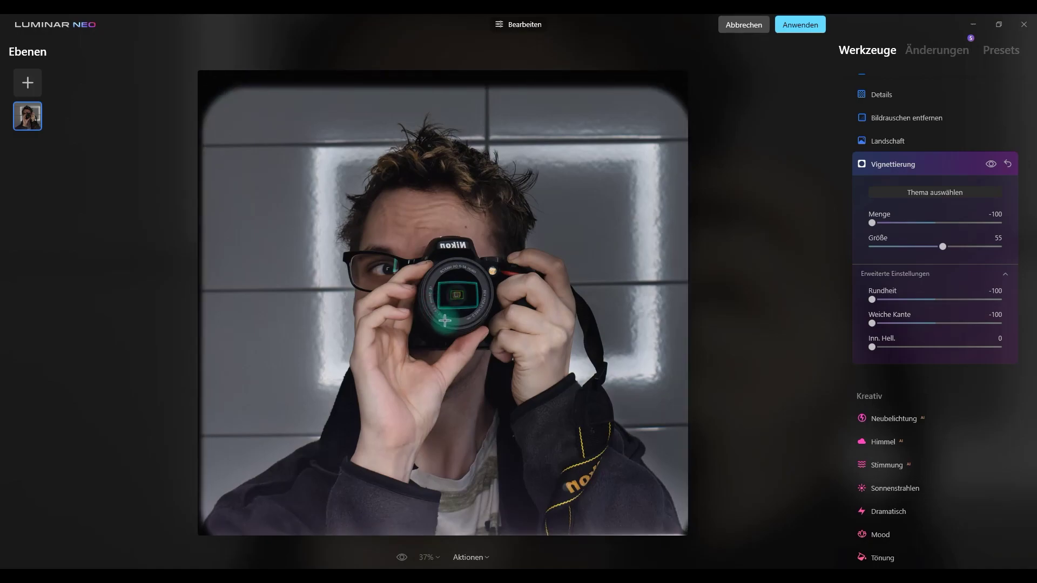
pyautogui.click(443, 321)
# Step: Fine-tune the vignette centre slightly lower and left to frame the subject
pyautogui.click(442, 321)
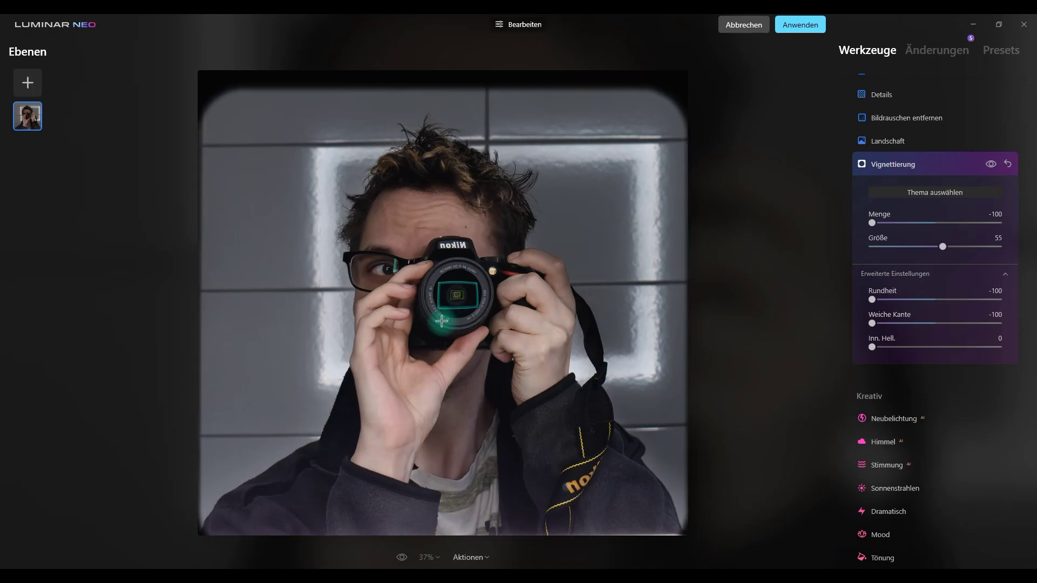
pyautogui.click(440, 321)
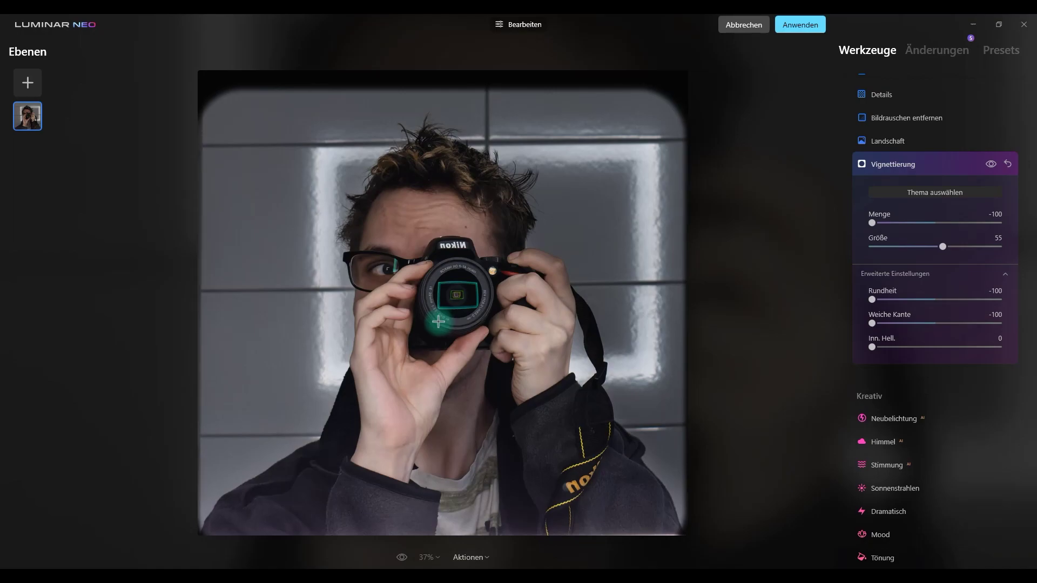
pyautogui.click(438, 322)
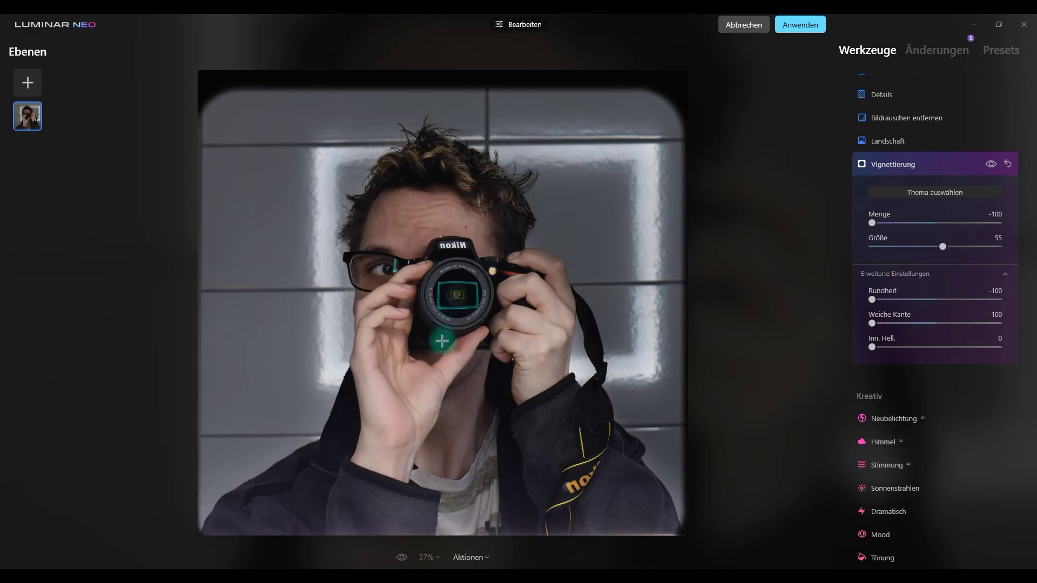
pyautogui.click(438, 343)
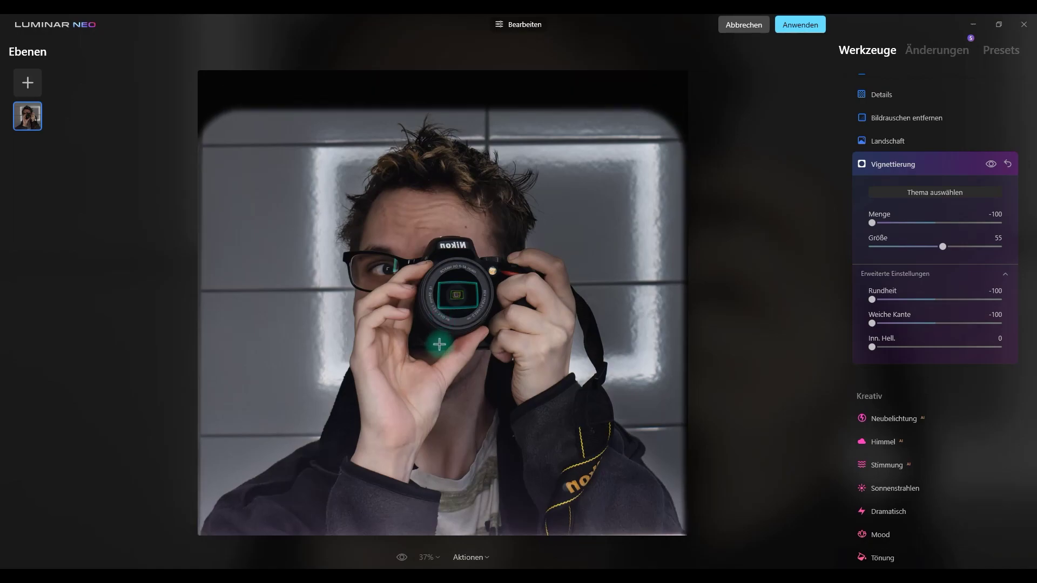
pyautogui.click(443, 331)
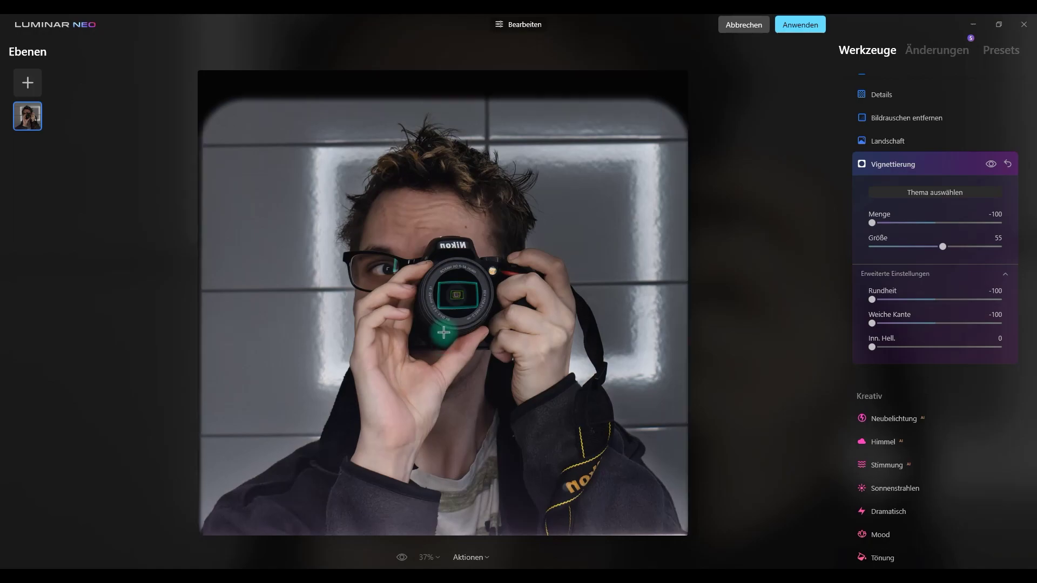
pyautogui.moveTo(443, 332); pyautogui.dragTo(438, 332)
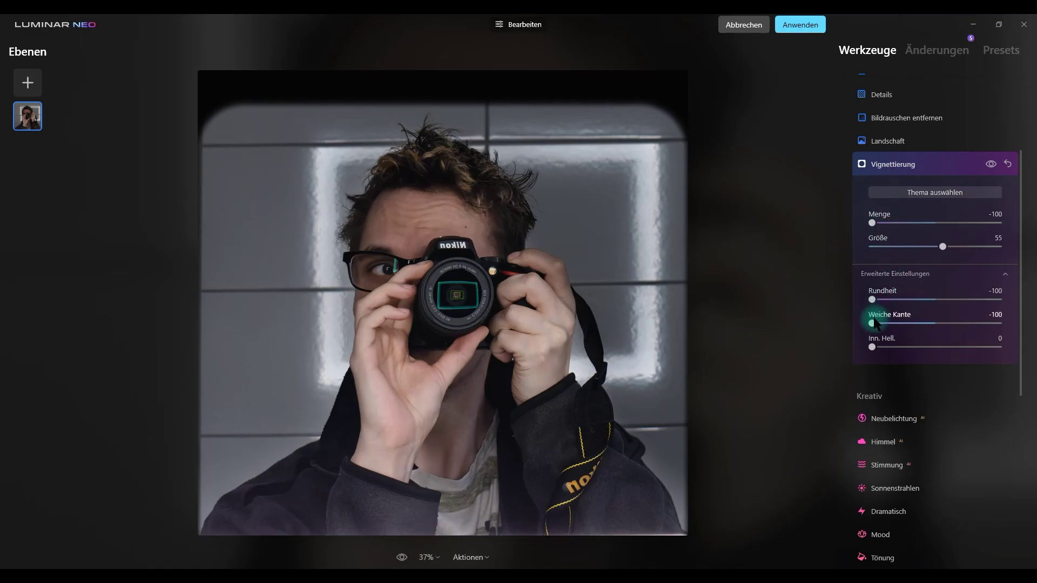
# Step: Soften the vignette edge to 30 and reduce its amount to -42
pyautogui.moveTo(873, 323); pyautogui.dragTo(954, 325)
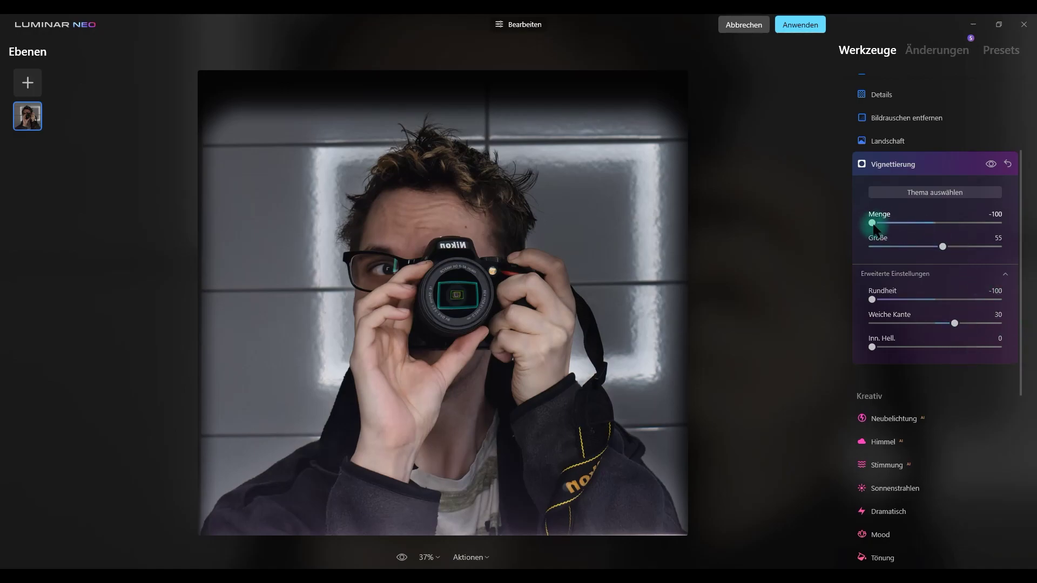
pyautogui.moveTo(872, 223); pyautogui.dragTo(907, 225)
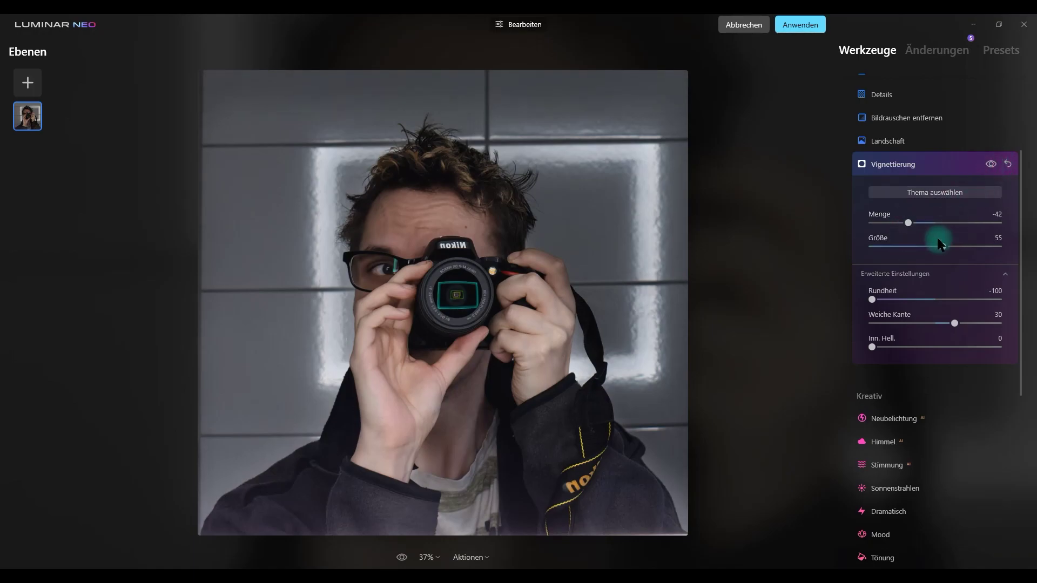
pyautogui.click(908, 274)
# Step: Compare the photo with the vignette off and on, then close its settings
pyautogui.click(990, 164)
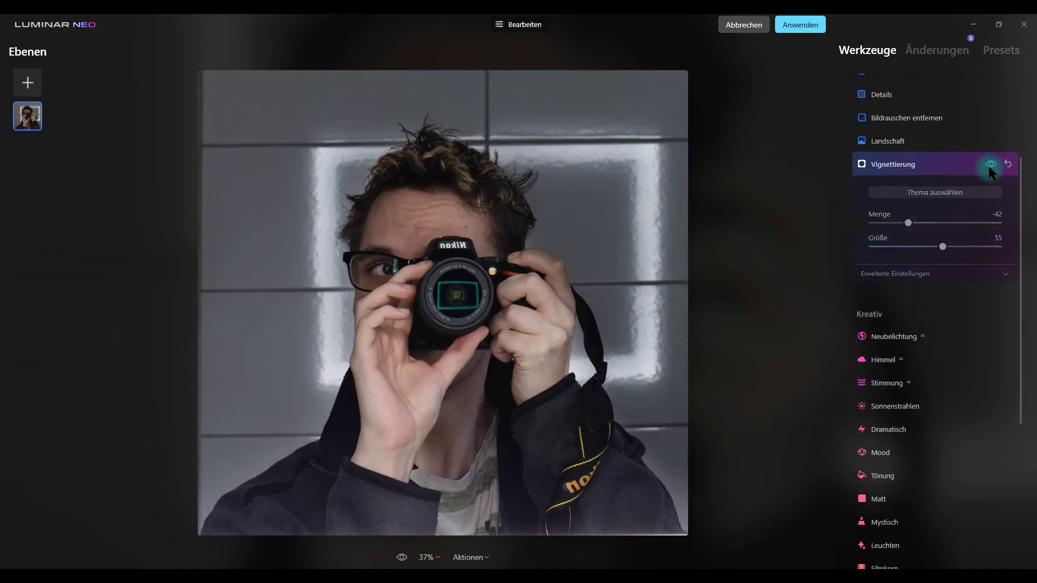
pyautogui.click(990, 165)
pyautogui.click(991, 164)
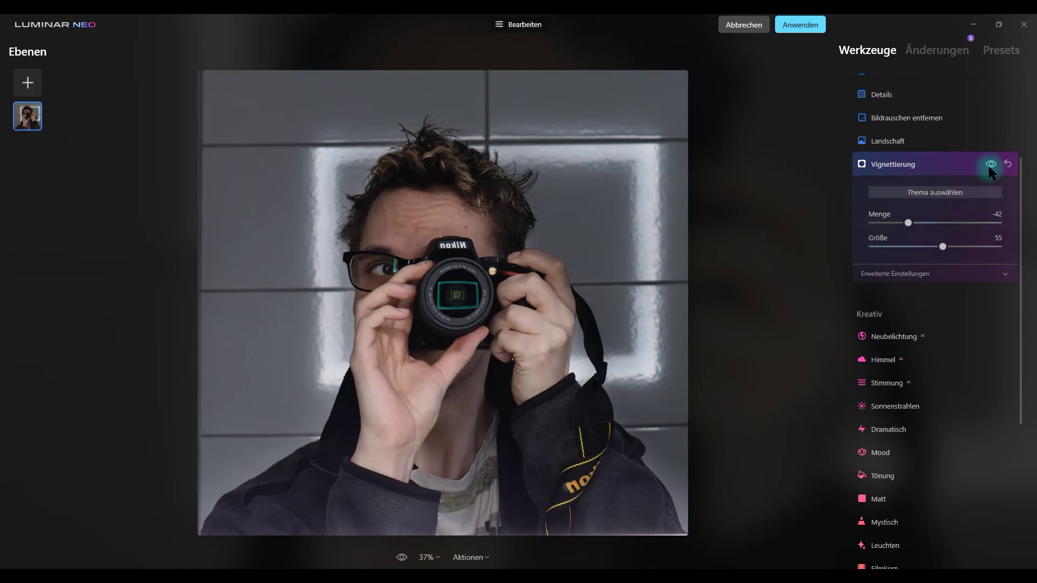
pyautogui.click(990, 164)
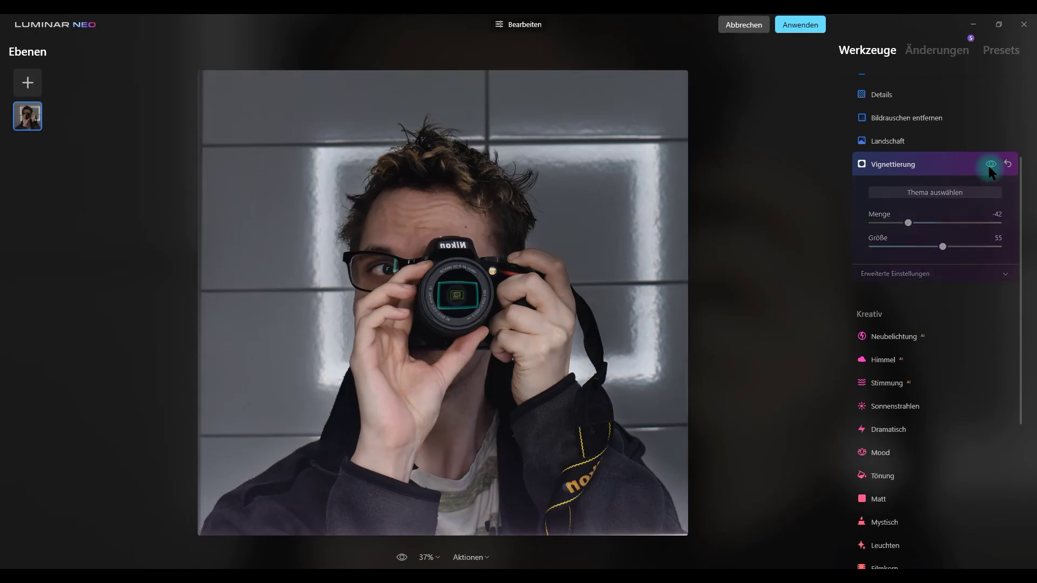
pyautogui.click(990, 164)
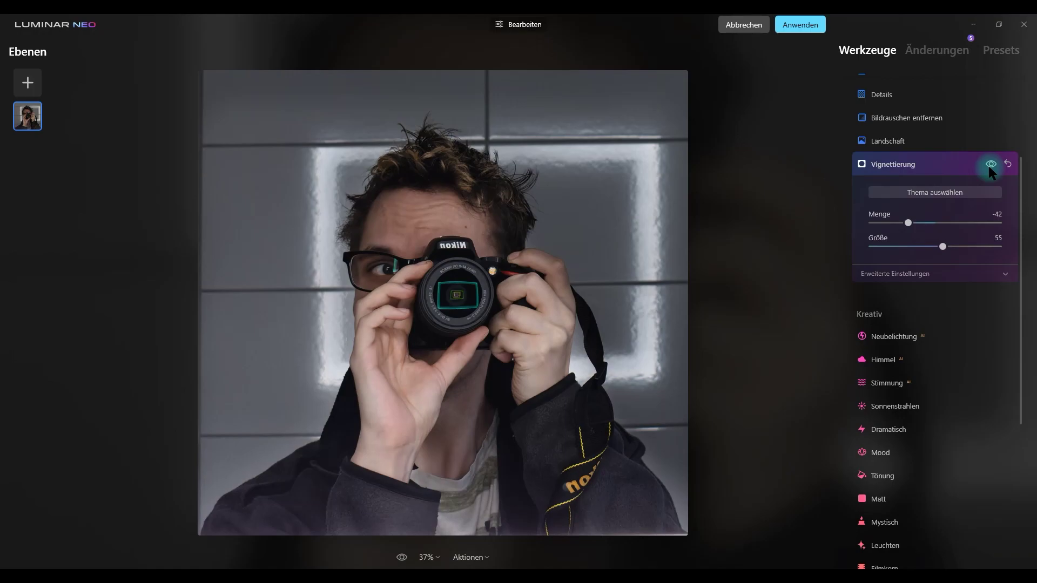
pyautogui.click(904, 166)
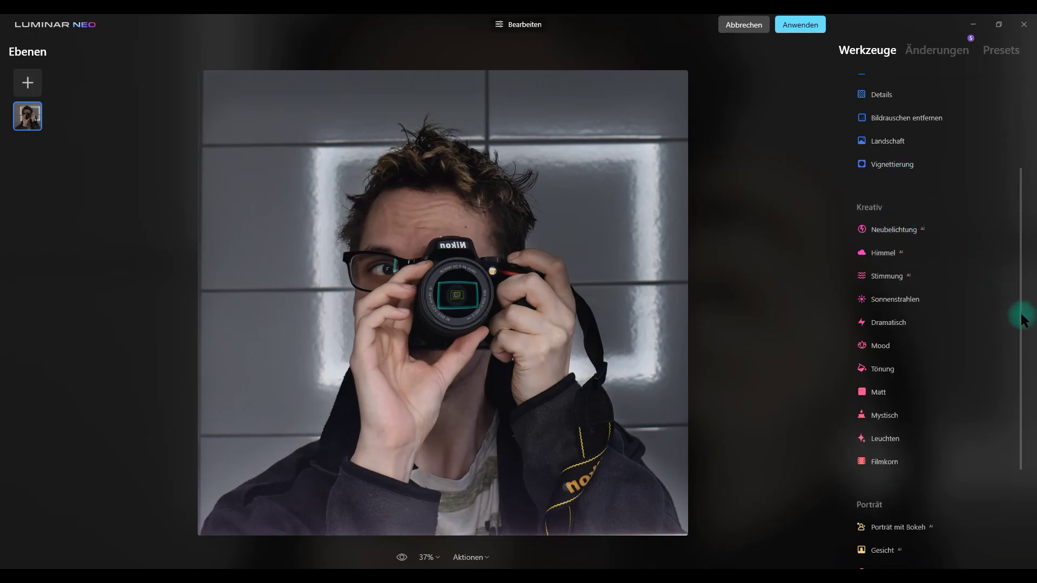
pyautogui.moveTo(932, 322)
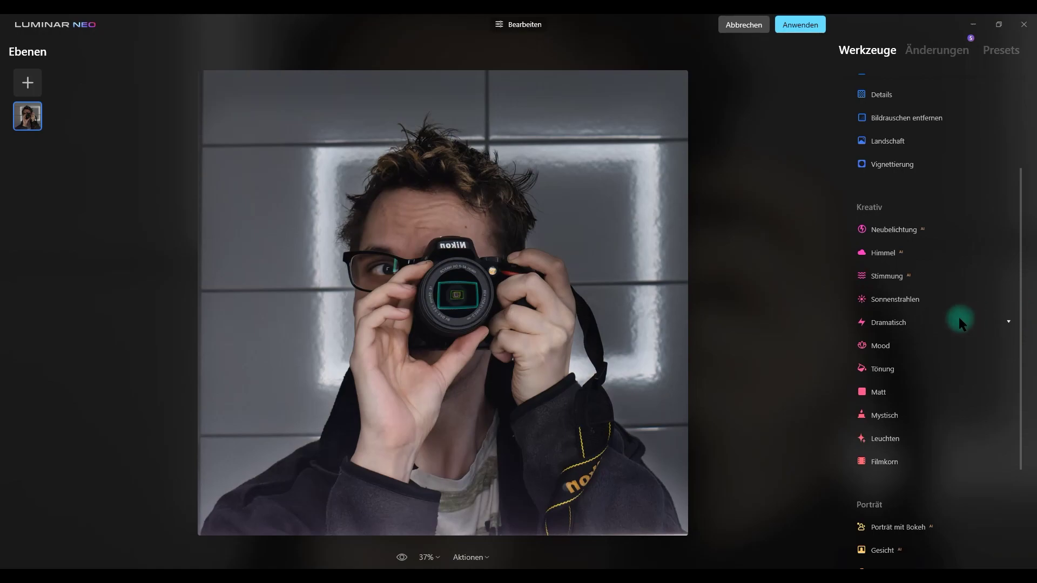
# Step: Apply Dramatisch at amount 20 with local contrast 60, compare, and close it
pyautogui.click(899, 324)
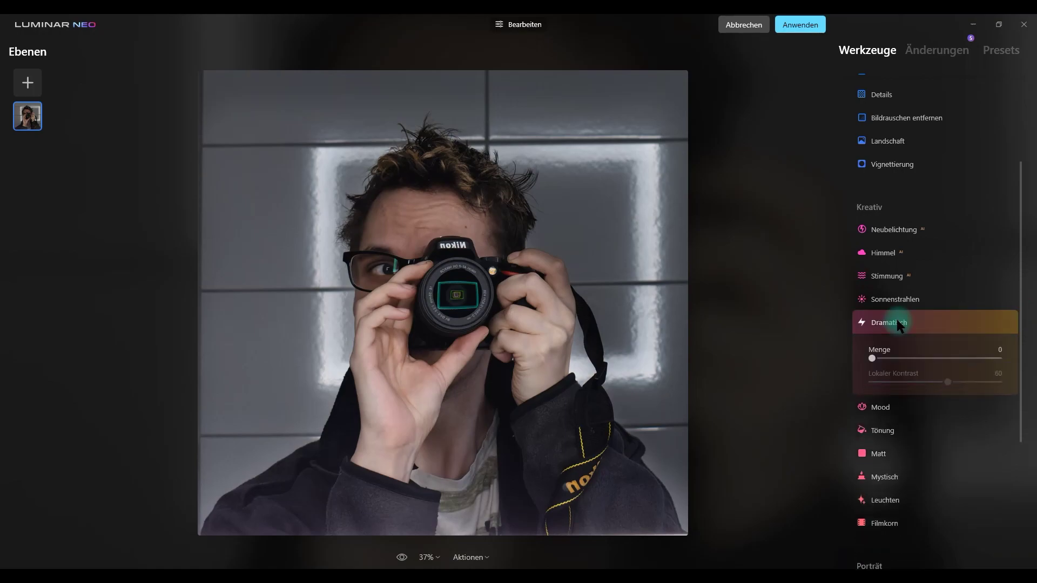
pyautogui.moveTo(871, 359)
pyautogui.mouseDown()
pyautogui.moveTo(951, 361)
pyautogui.moveTo(893, 358)
pyautogui.mouseUp()
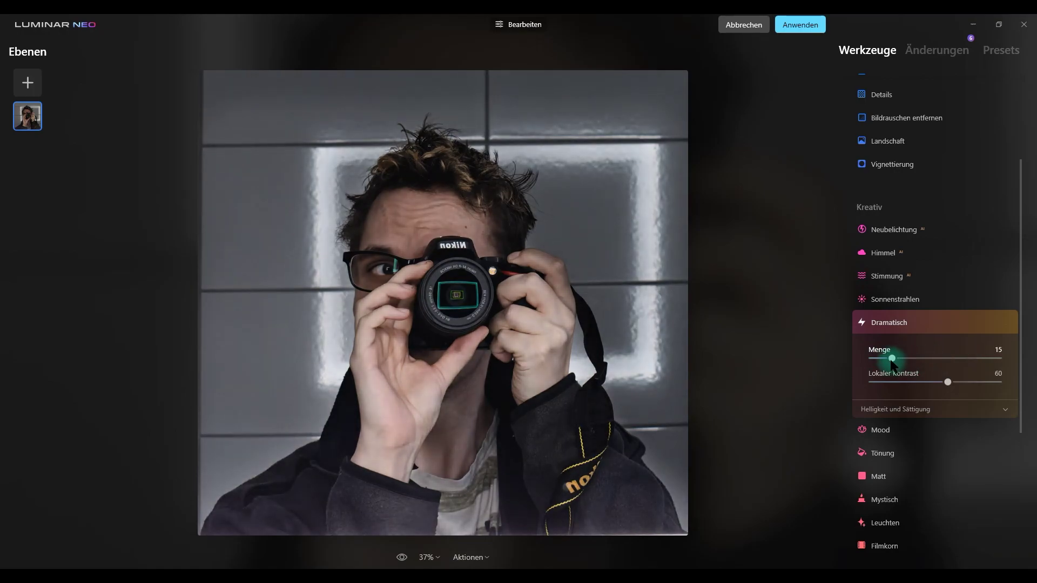
pyautogui.moveTo(890, 360); pyautogui.dragTo(897, 360)
pyautogui.click(974, 324)
pyautogui.click(897, 320)
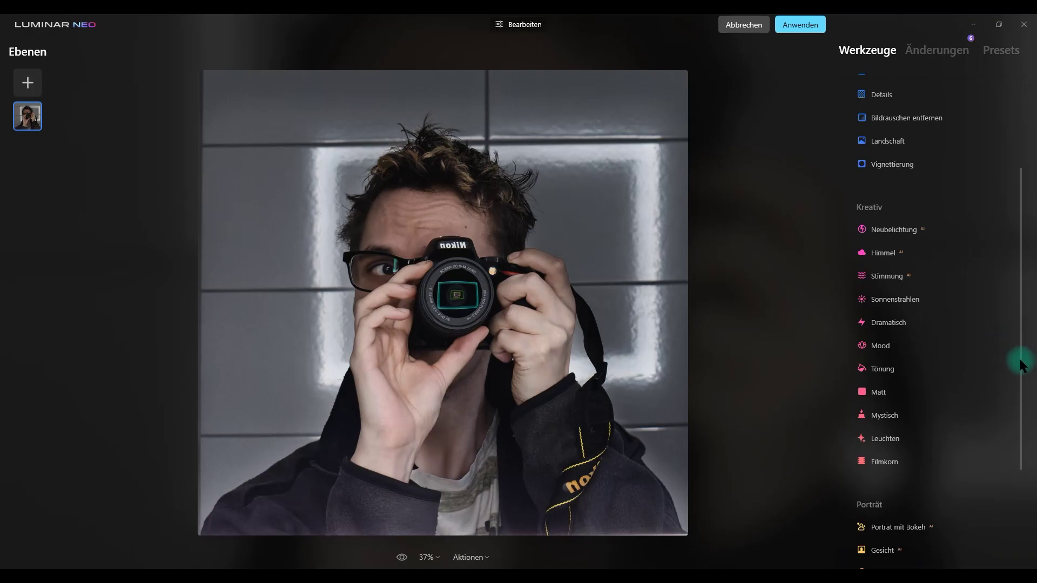
pyautogui.moveTo(1022, 362); pyautogui.dragTo(1012, 242)
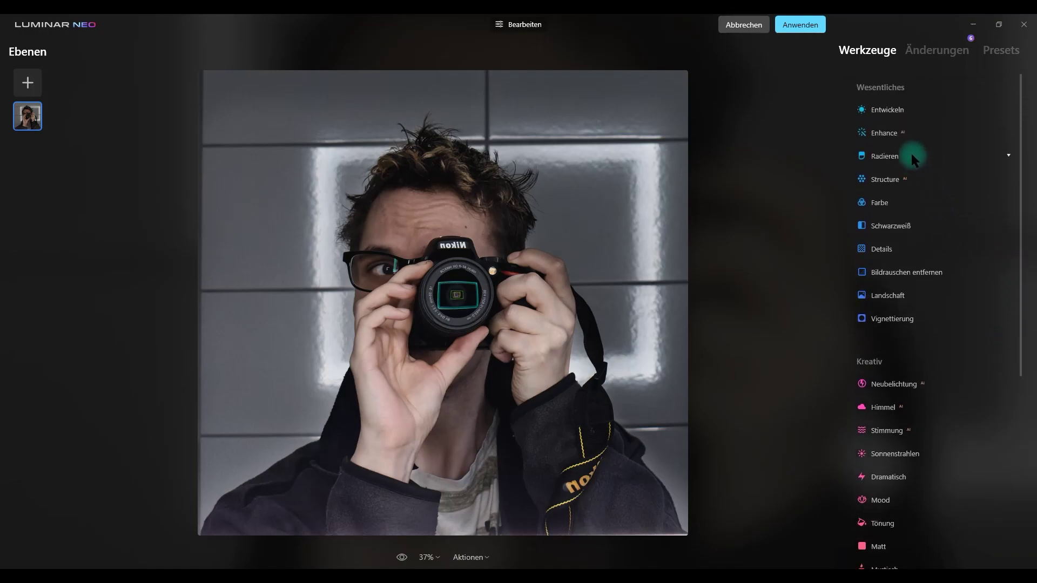
# Step: Try the Enhance Hervorhebung slider at higher strengths, return it to 0, and show Änderungen
pyautogui.click(894, 132)
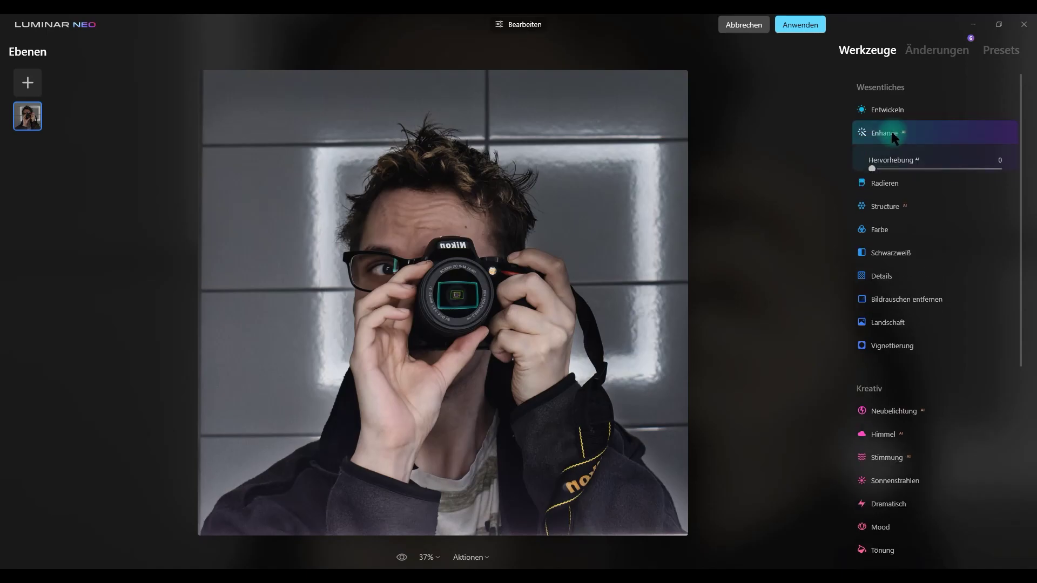
pyautogui.moveTo(872, 170); pyautogui.dragTo(967, 168)
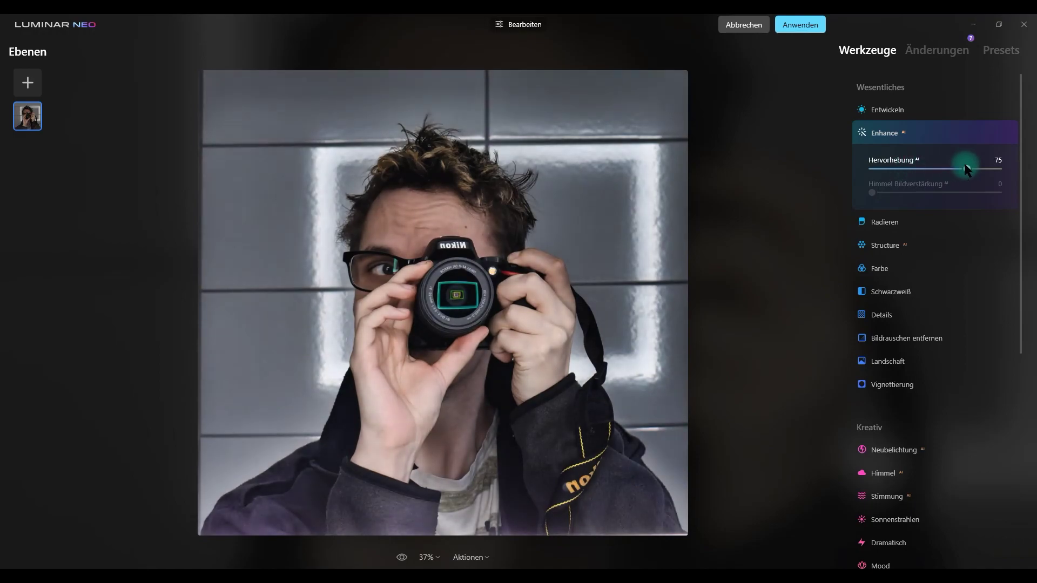
pyautogui.moveTo(967, 169); pyautogui.dragTo(981, 171)
pyautogui.moveTo(967, 170); pyautogui.dragTo(870, 170)
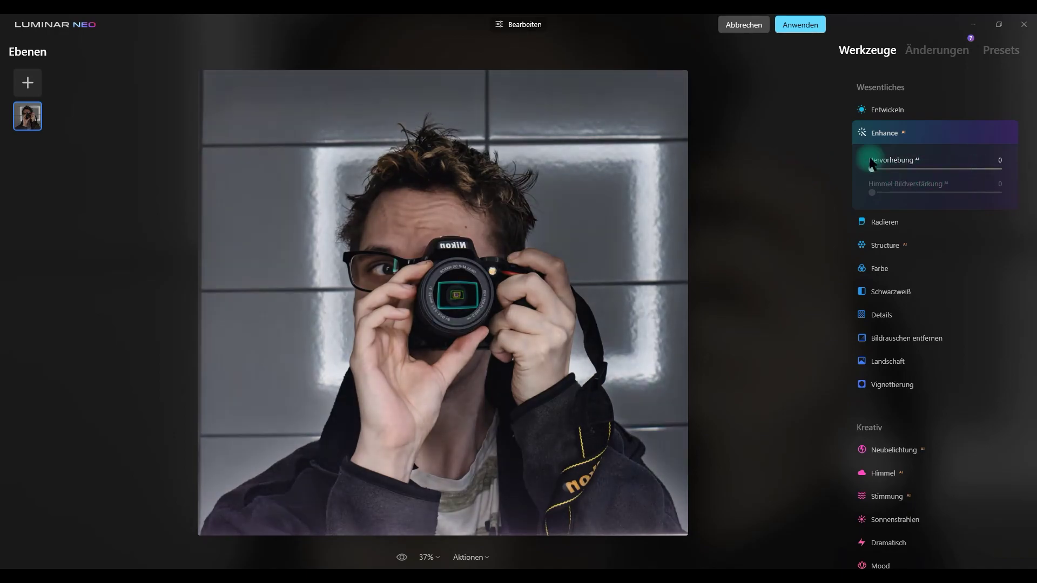
pyautogui.click(891, 133)
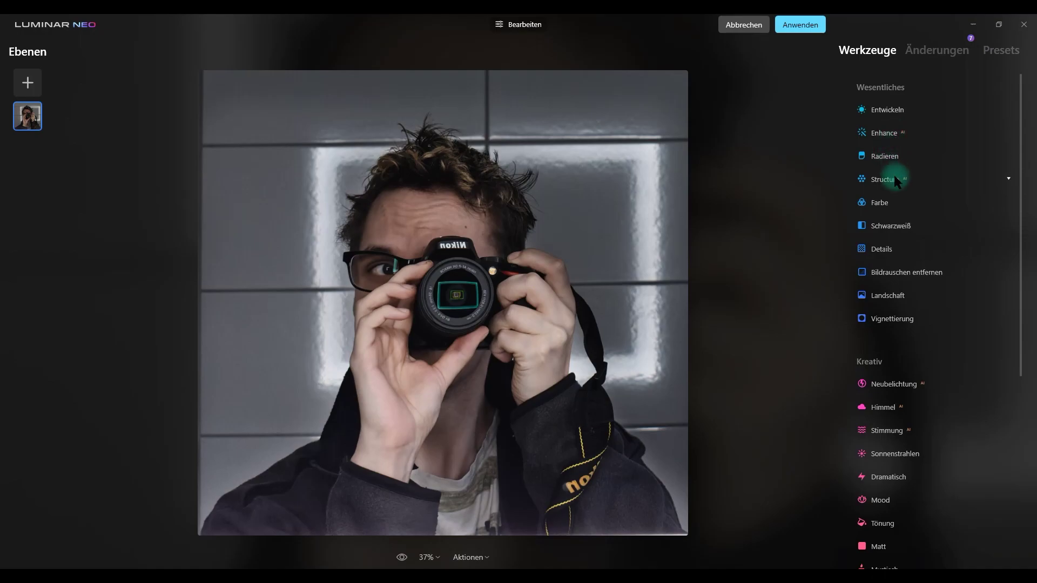
pyautogui.click(938, 51)
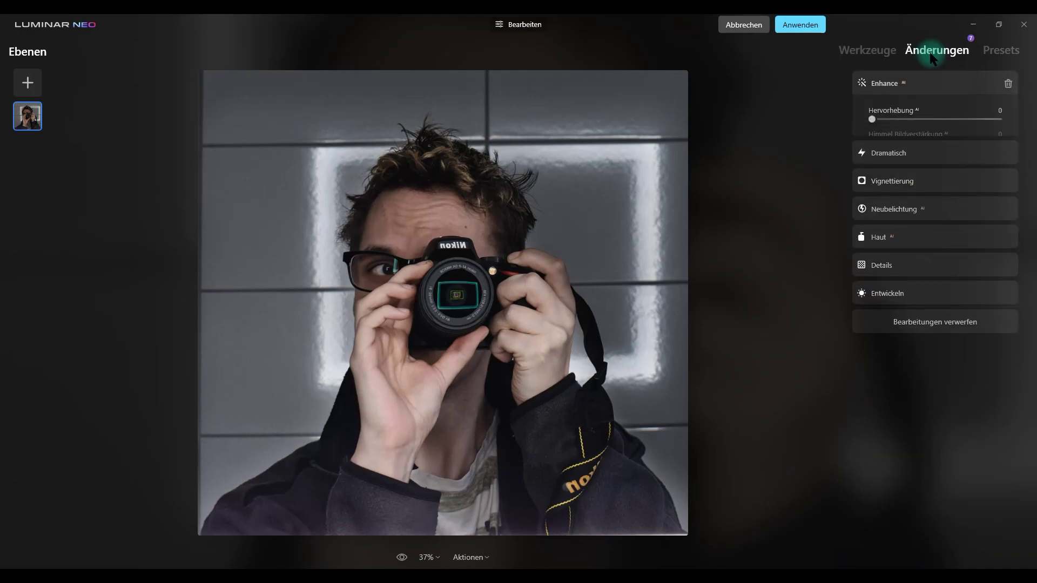
# Step: Delete the Enhance edit and raise the vignette's inner brightness to 15
pyautogui.click(1008, 84)
pyautogui.click(951, 84)
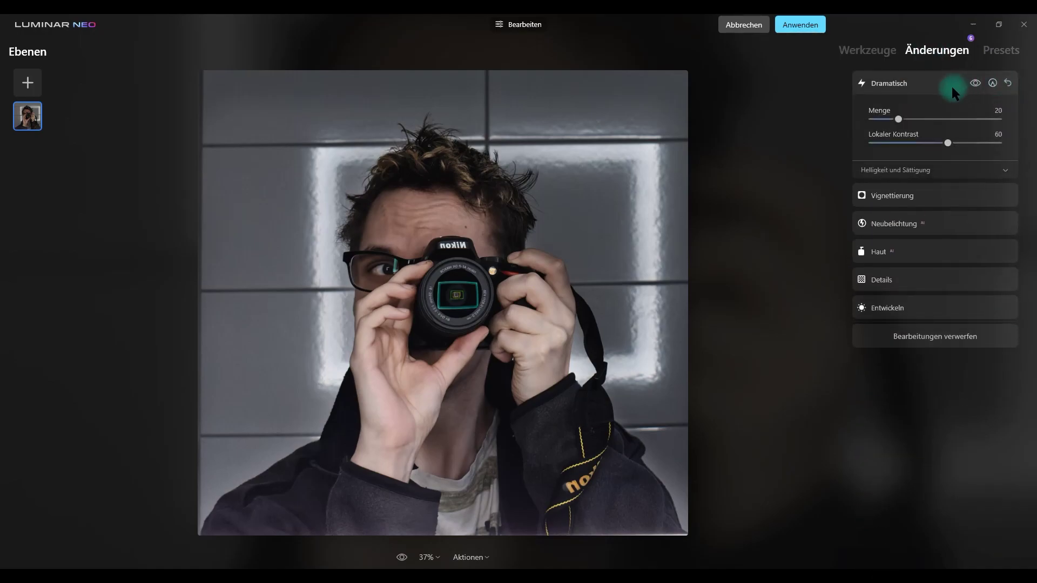
pyautogui.click(934, 189)
pyautogui.click(921, 220)
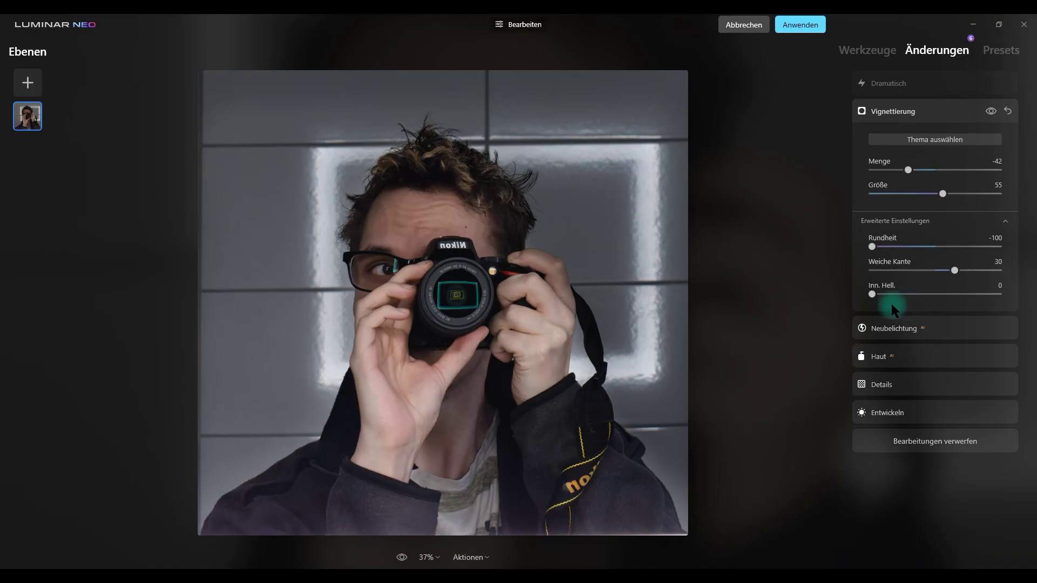
pyautogui.moveTo(881, 295); pyautogui.dragTo(890, 296)
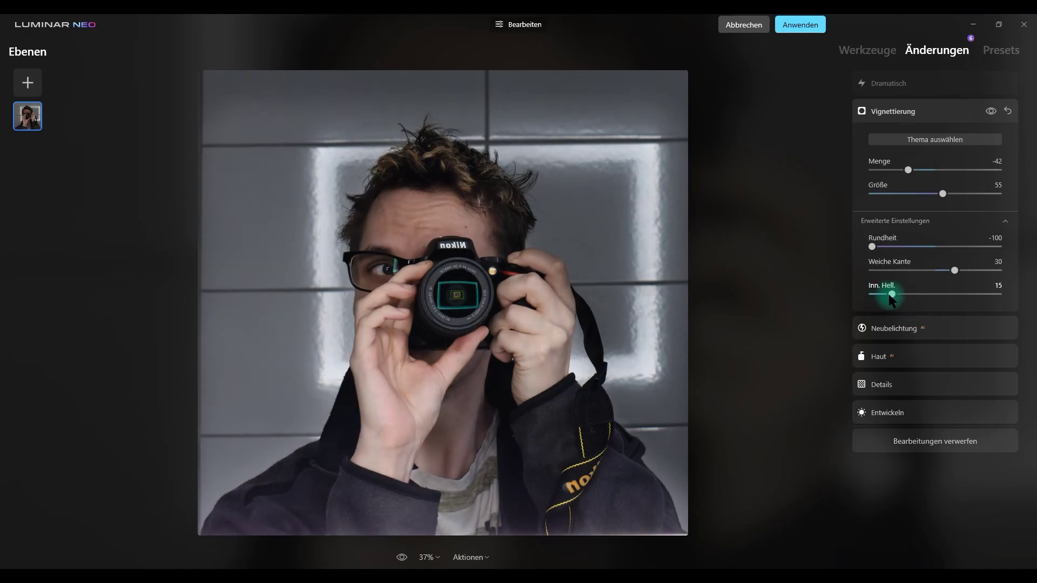
pyautogui.click(991, 110)
pyautogui.click(991, 110)
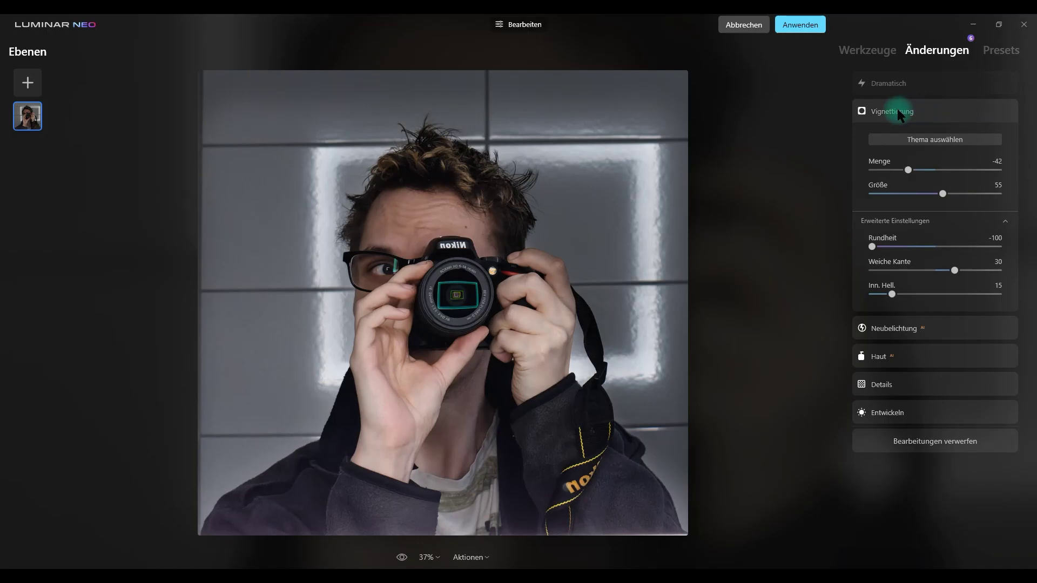
pyautogui.click(896, 111)
pyautogui.click(866, 53)
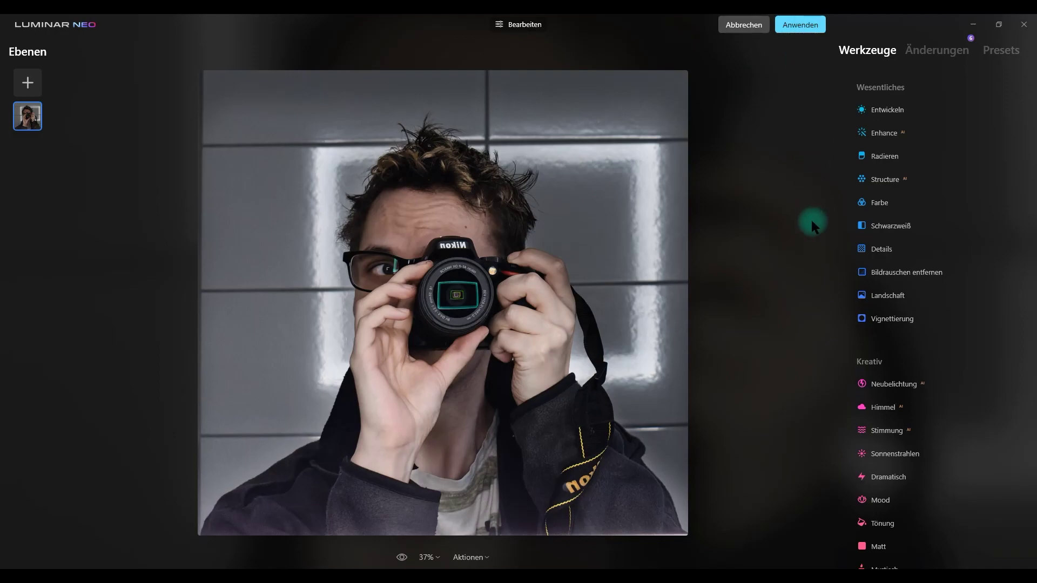
# Step: Set the vignette amount to -53 and apply the edits back to Photoshop
pyautogui.click(913, 52)
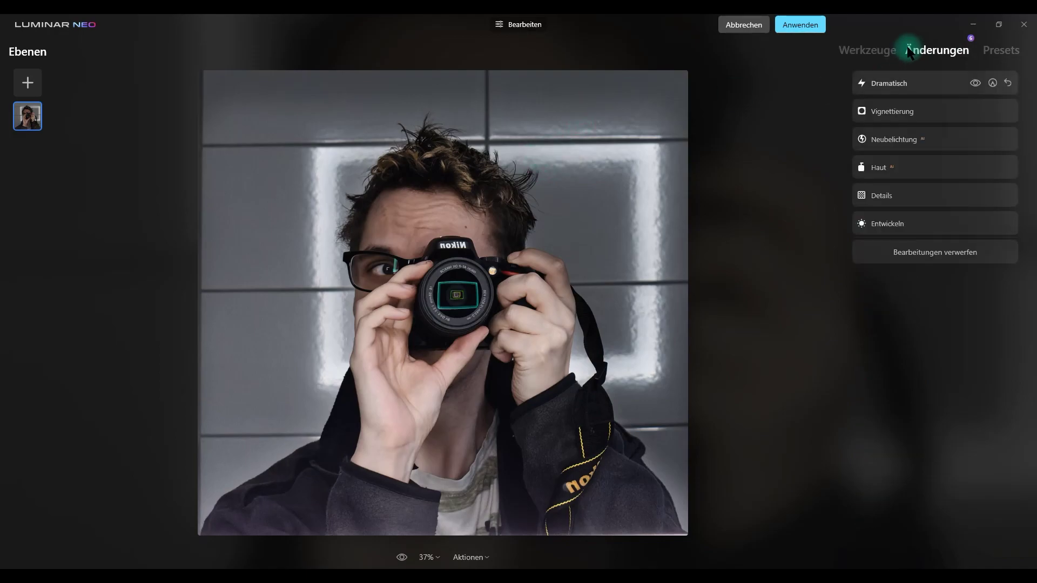
pyautogui.click(932, 193)
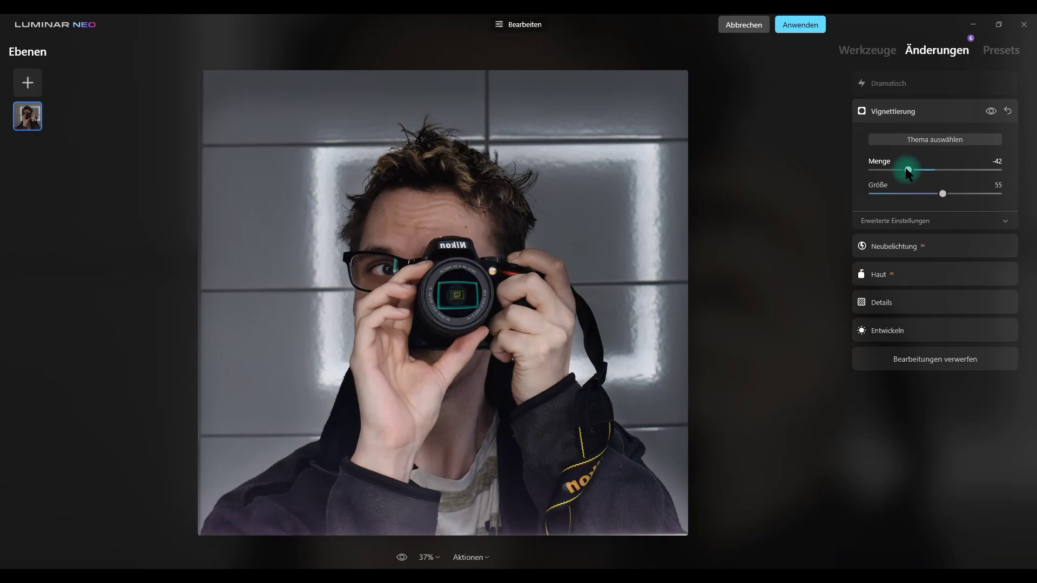
pyautogui.moveTo(911, 173)
pyautogui.mouseDown()
pyautogui.moveTo(891, 173)
pyautogui.moveTo(906, 173)
pyautogui.mouseUp()
pyautogui.click(792, 24)
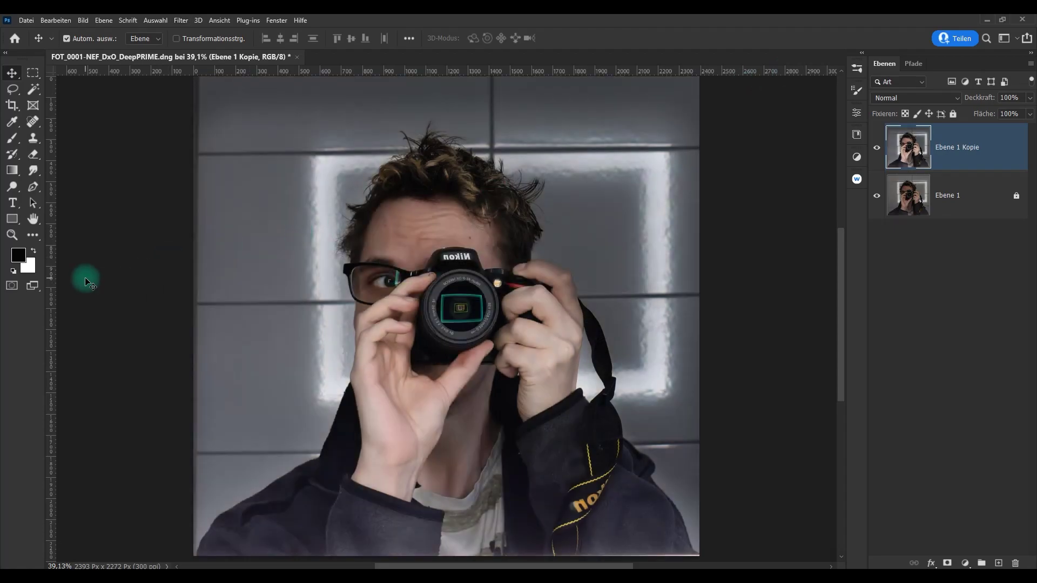
# Step: Select the Ebene 1 Kopie layer and undo the accidental layer move
pyautogui.press('ctrl')
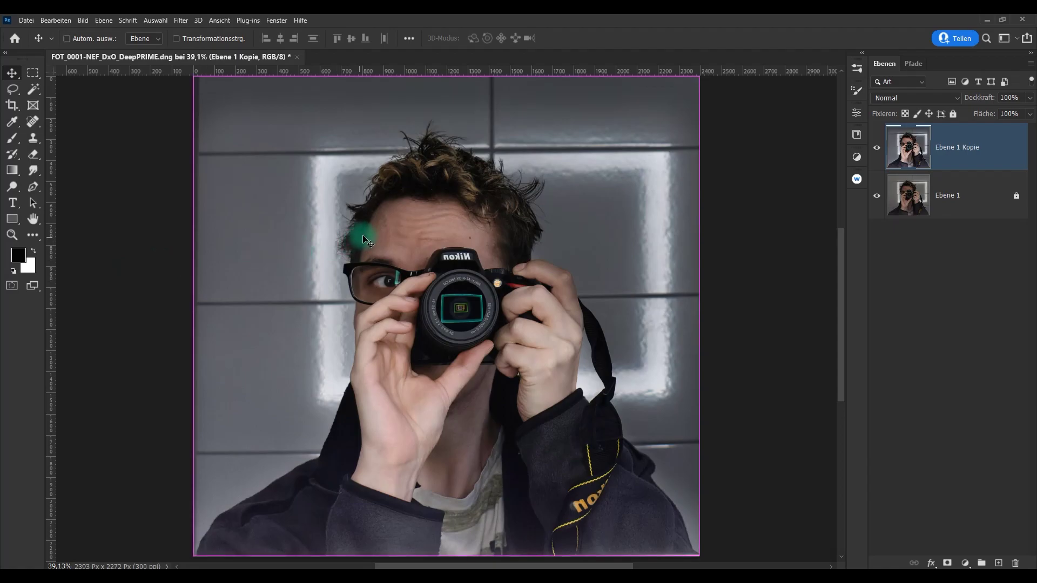
pyautogui.moveTo(363, 239); pyautogui.dragTo(355, 239)
pyautogui.keyDown('ctrl'); pyautogui.click(143, 311); pyautogui.keyUp('ctrl')
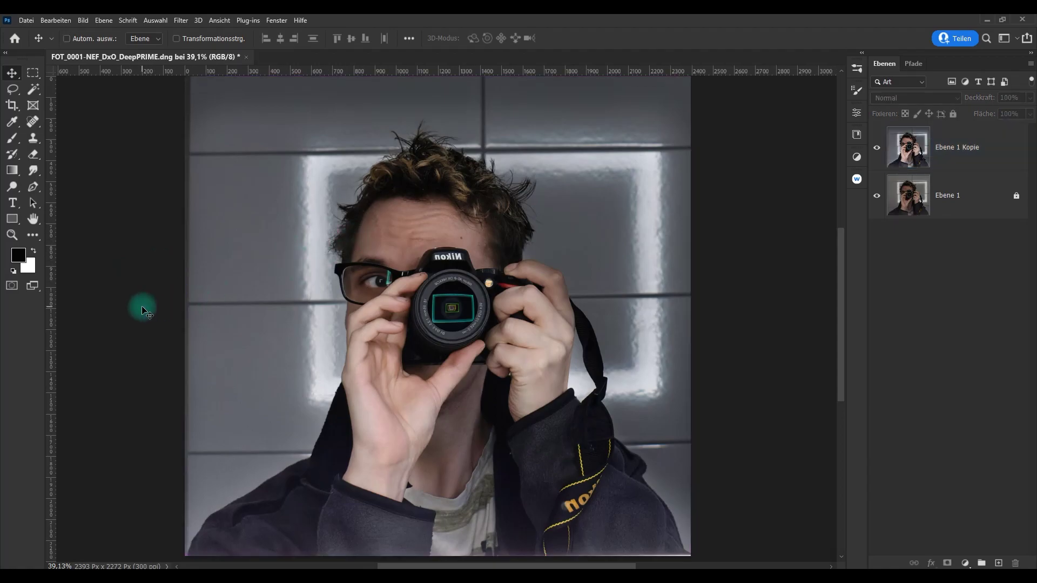
pyautogui.hotkey('ctrl', 'z')
pyautogui.hotkey('ctrl', 'shift', 'z')
pyautogui.scroll(-1, 350, 284)
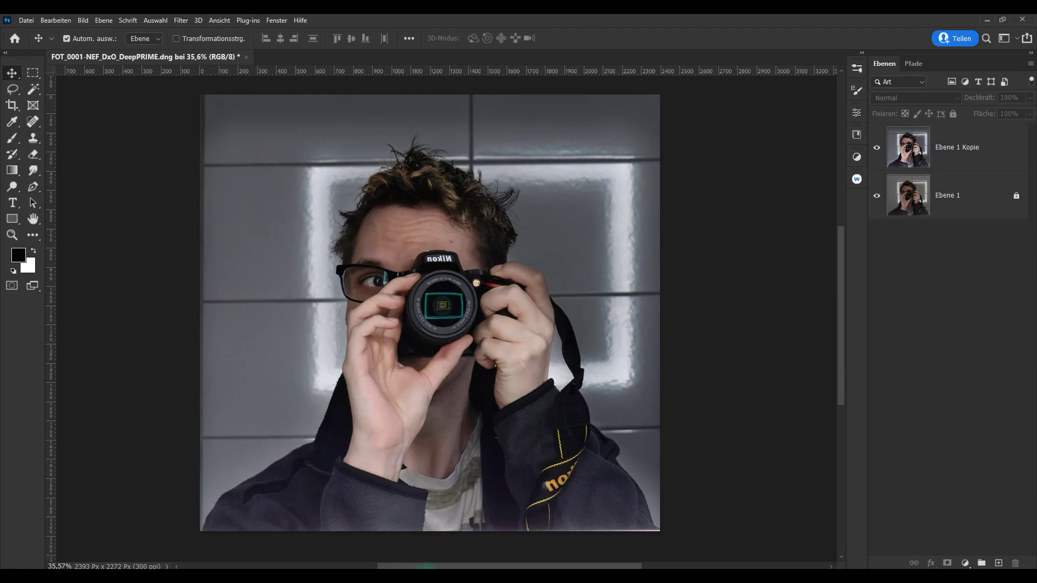
# Step: Run Filter > DxO Labs > Silver Efex Pro 3 on the Ebene 1 Kopie layer
pyautogui.click(178, 20)
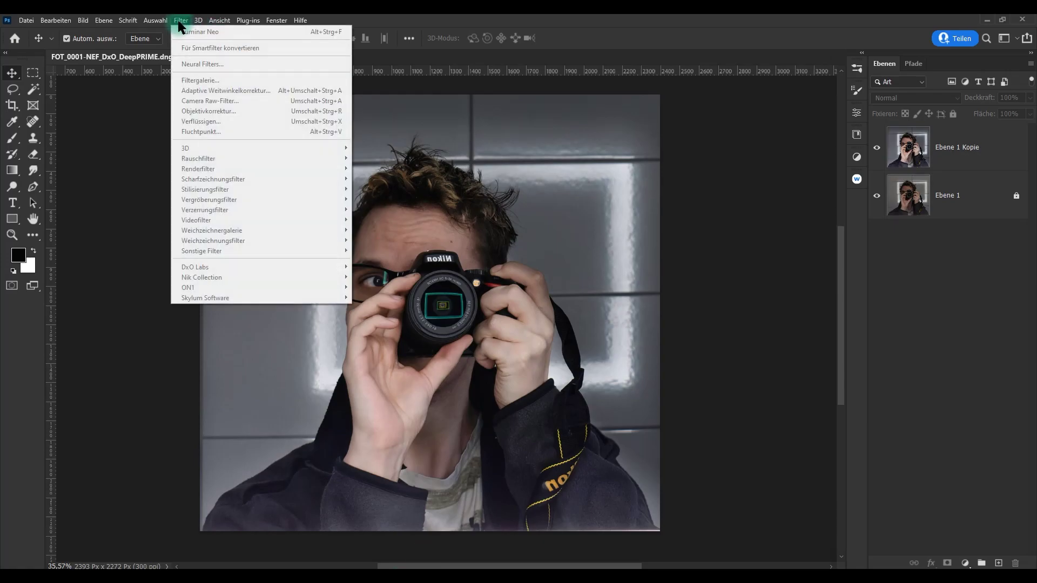
pyautogui.click(990, 145)
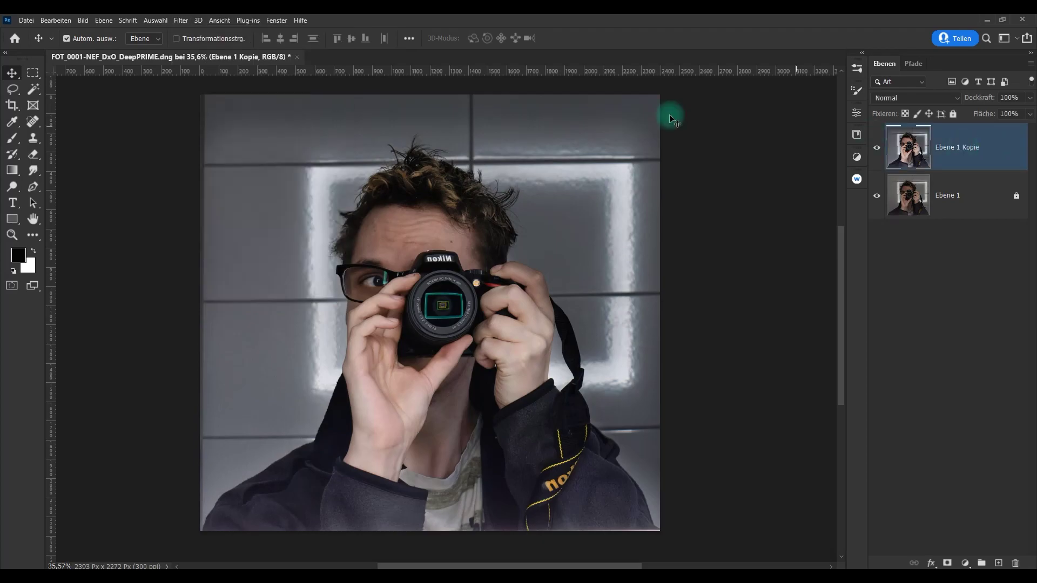
pyautogui.click(83, 20)
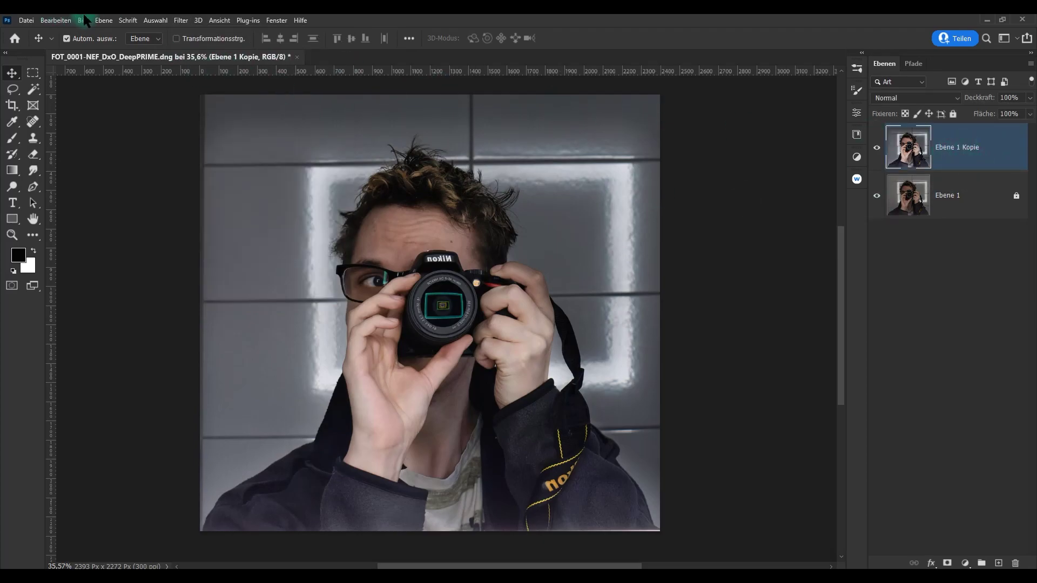
pyautogui.click(182, 23)
pyautogui.click(346, 268)
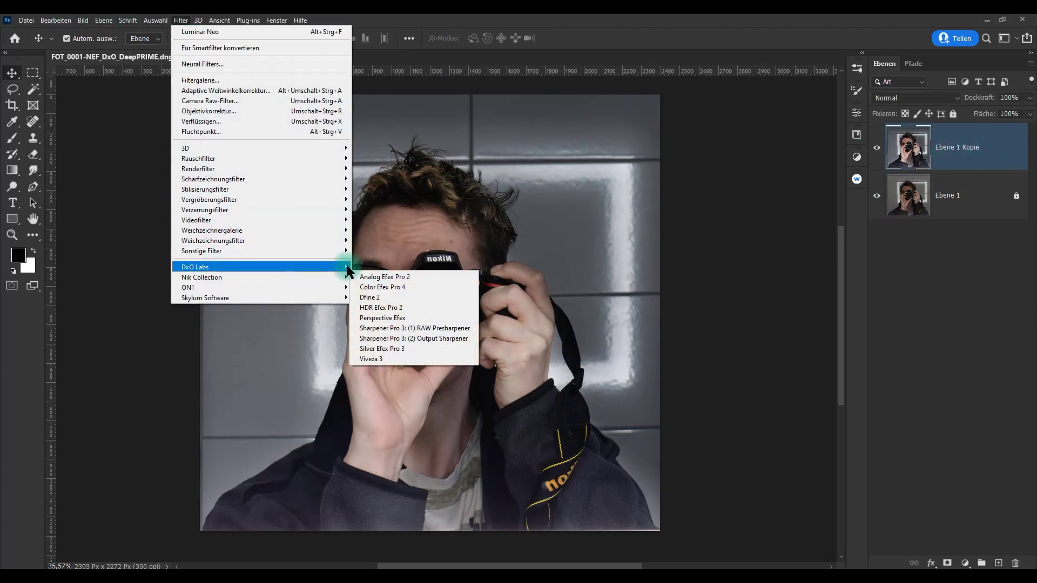
pyautogui.click(414, 350)
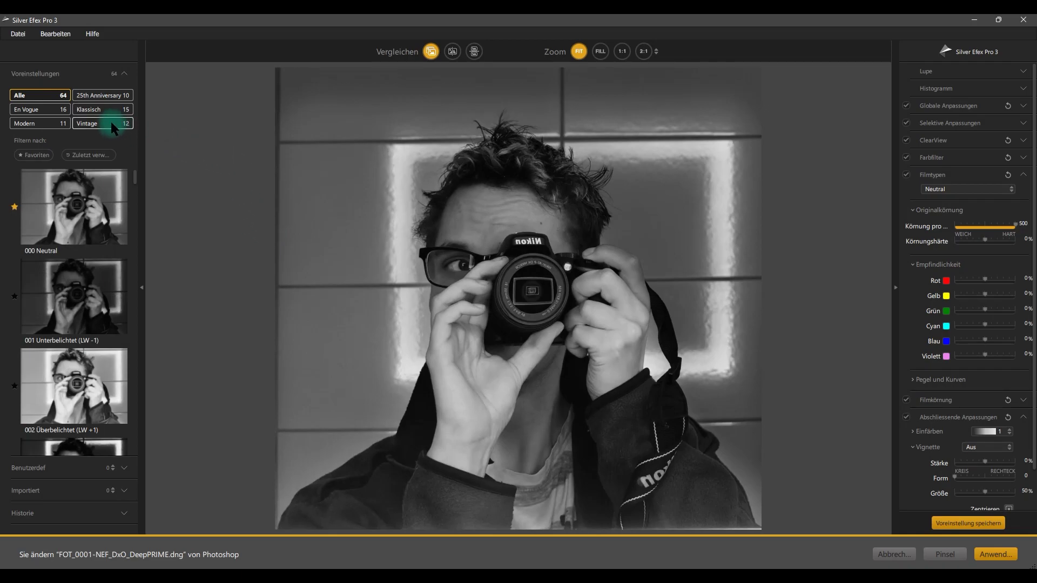
# Step: Show the Favoriten presets and apply 015 Vollständig dynamisch (hart)
pyautogui.click(37, 156)
pyautogui.click(95, 300)
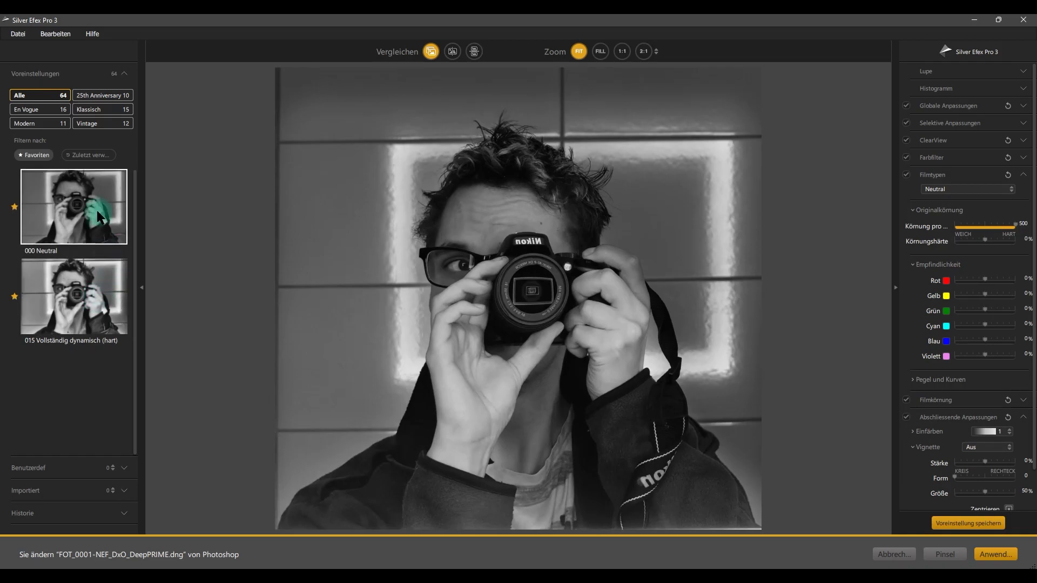
pyautogui.click(108, 306)
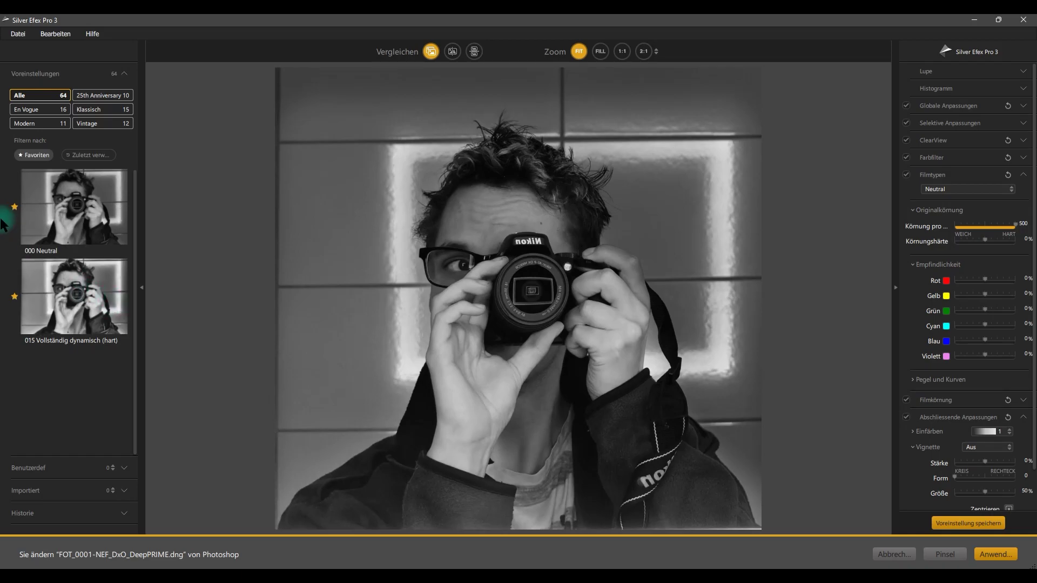
pyautogui.click(58, 363)
pyautogui.click(69, 270)
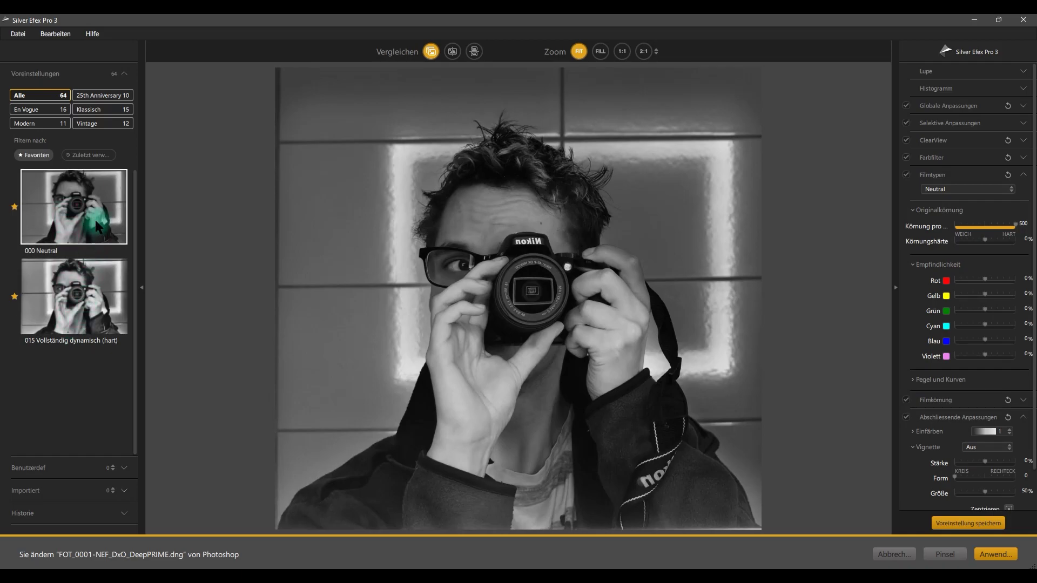
# Step: Compare 015 against 000 Neutral, keep 015, and hide the presets panel
pyautogui.click(106, 184)
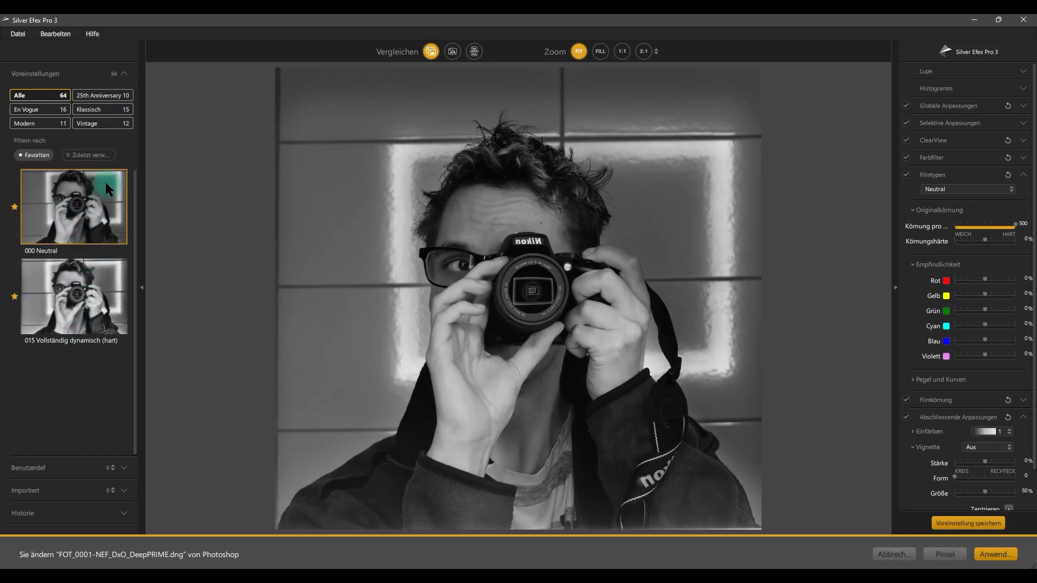
pyautogui.click(109, 278)
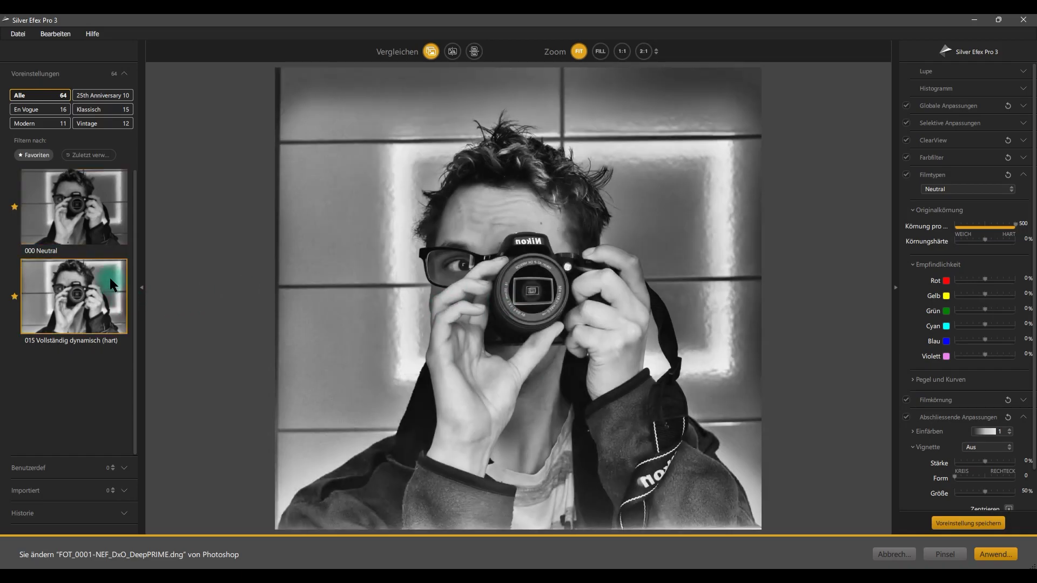
pyautogui.click(108, 179)
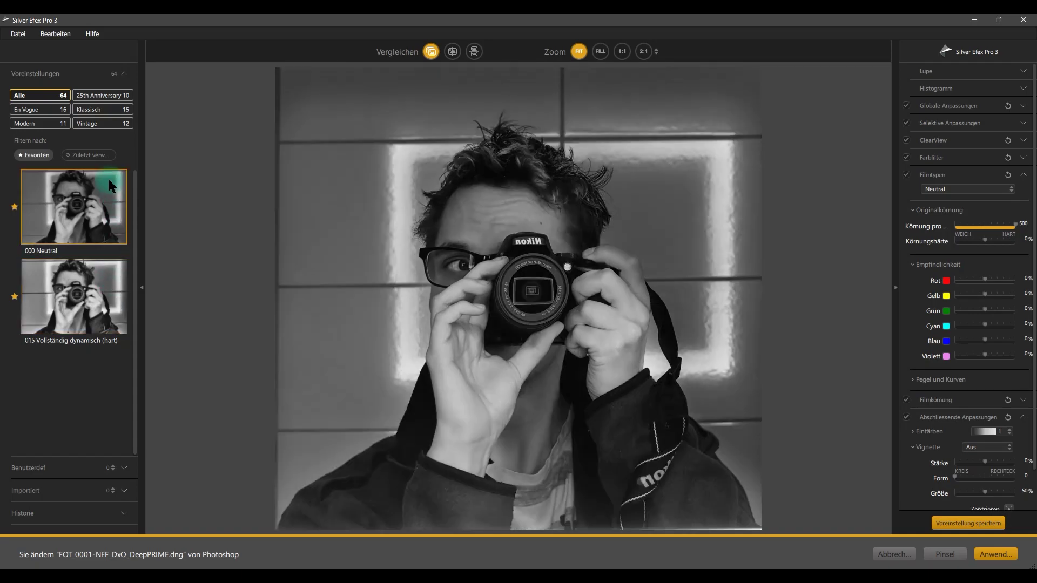
pyautogui.click(104, 270)
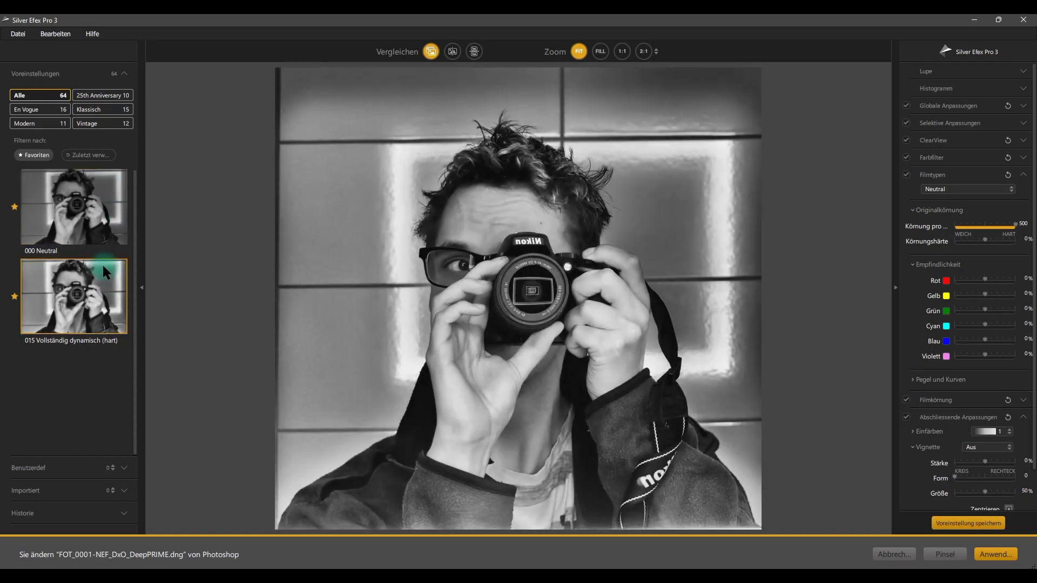
pyautogui.click(141, 287)
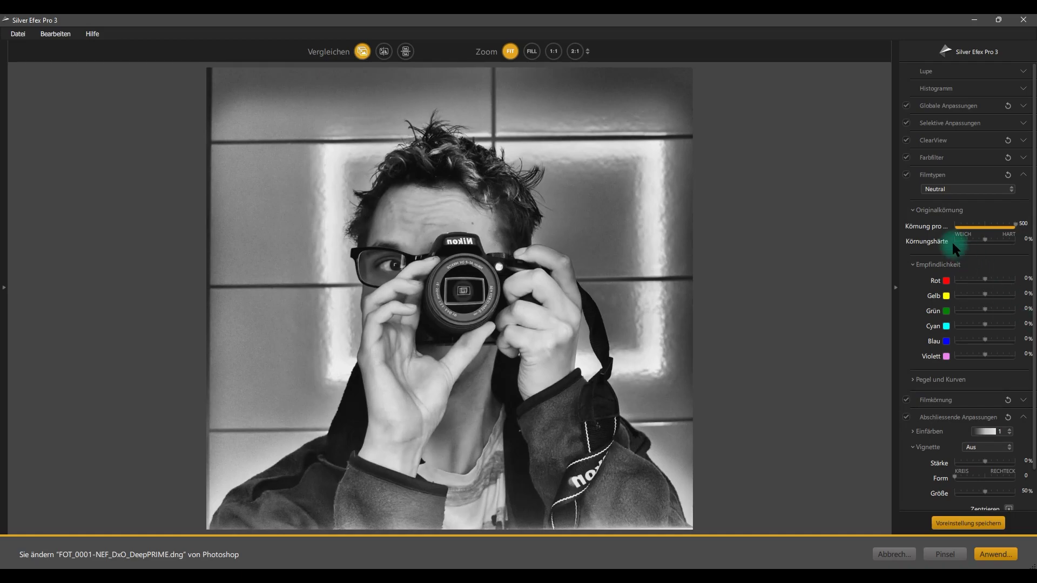
# Step: Apply the black-edged vignette with a rectangular shape of 100 and size 42%
pyautogui.click(1024, 174)
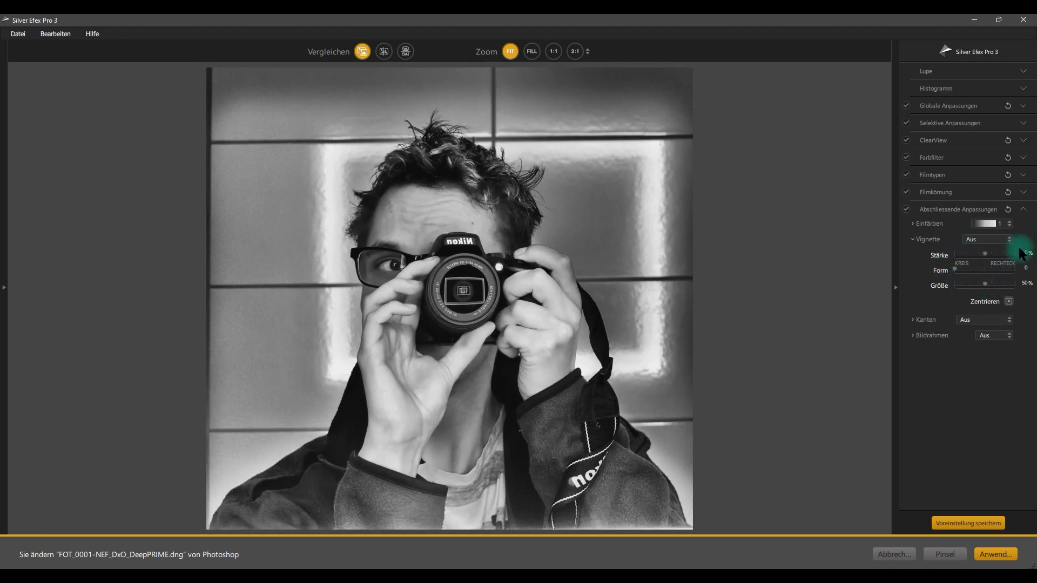
pyautogui.click(1008, 239)
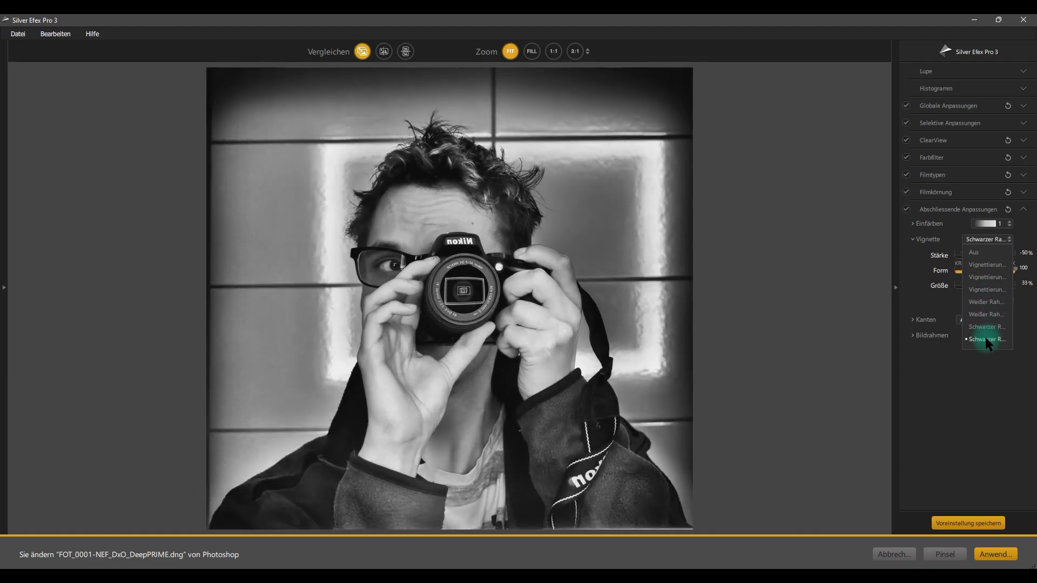
pyautogui.click(985, 340)
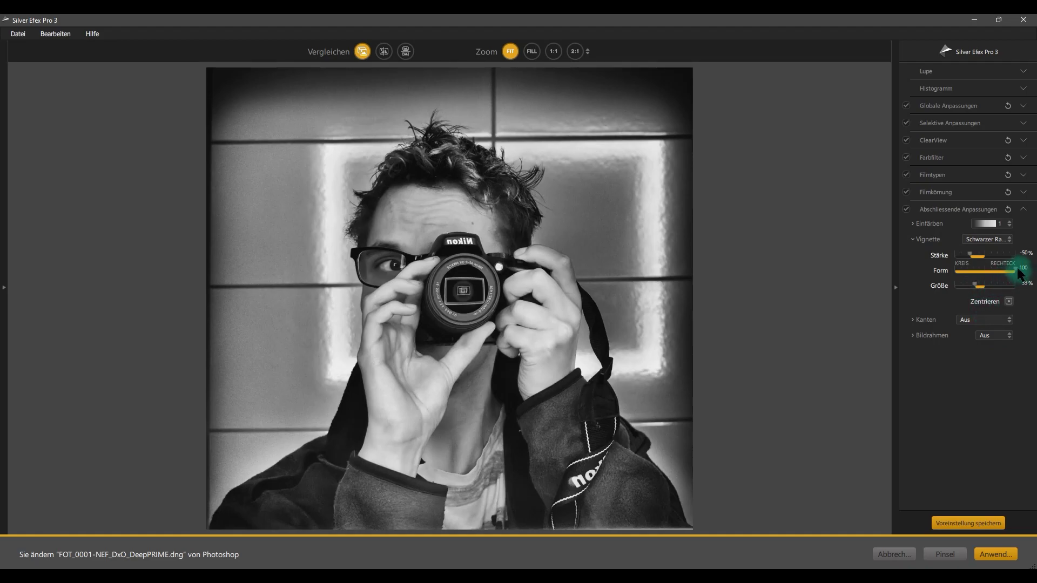
pyautogui.moveTo(1002, 267); pyautogui.dragTo(947, 272)
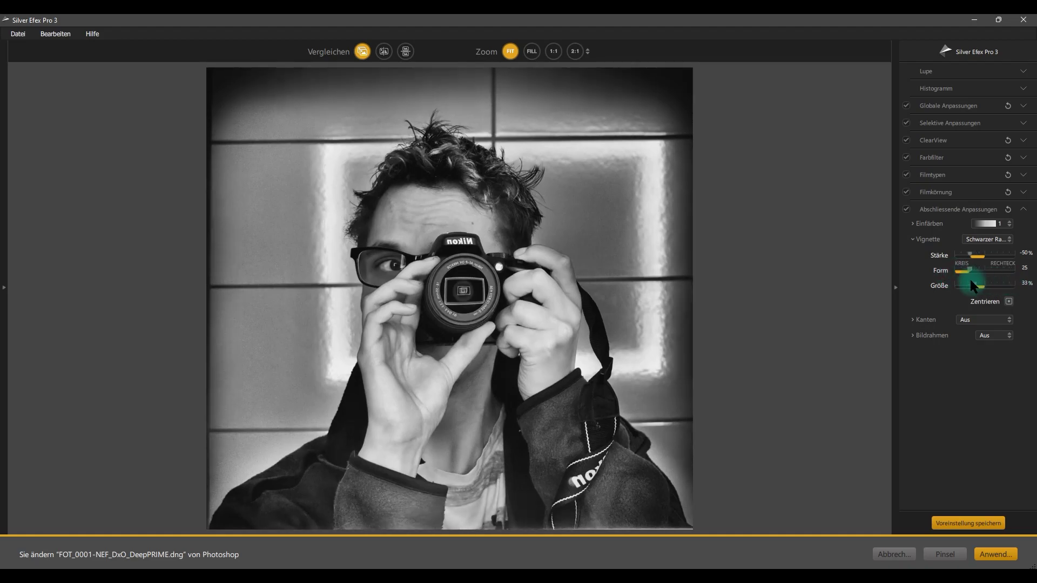
pyautogui.moveTo(948, 272); pyautogui.dragTo(1034, 284)
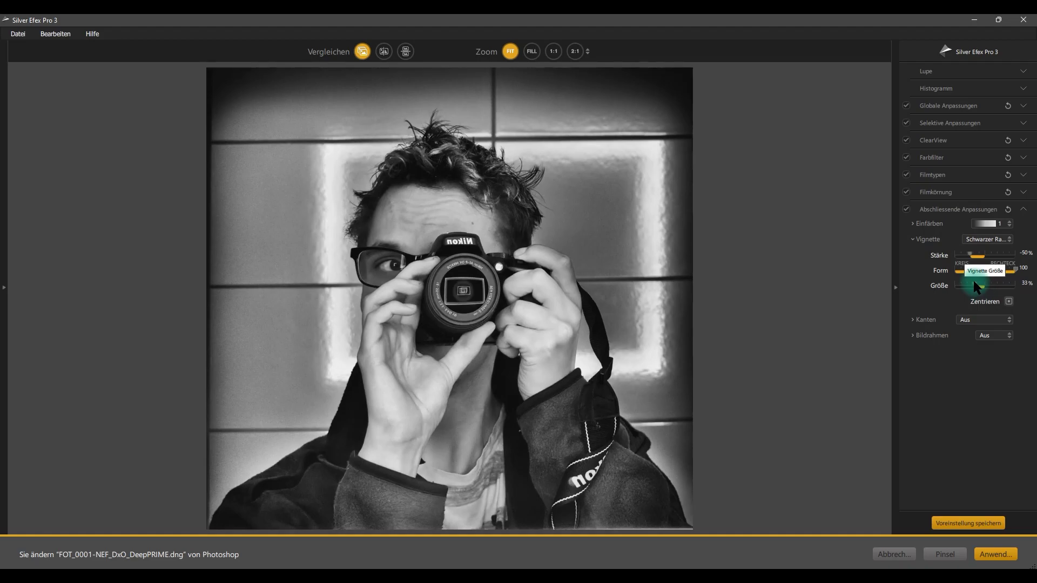
pyautogui.moveTo(978, 286); pyautogui.dragTo(980, 284)
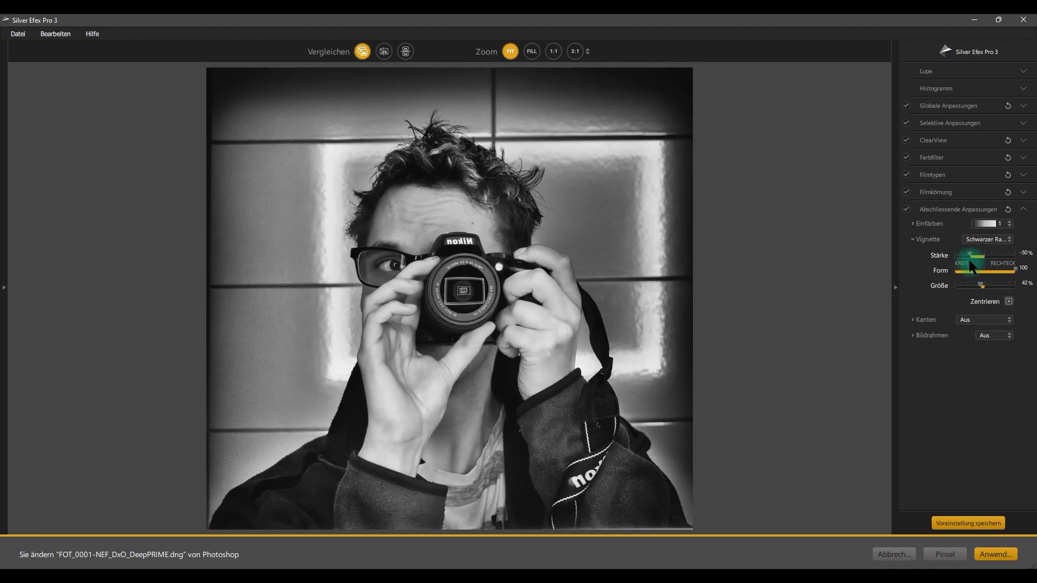
pyautogui.click(1000, 224)
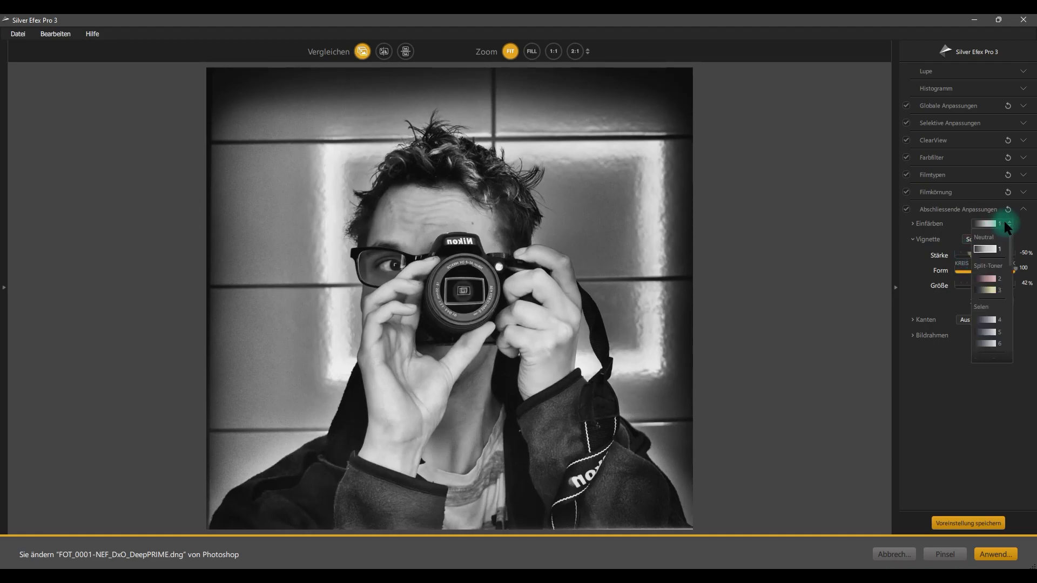
# Step: Try Split-Toner 3, revert to Neutral 1 toning, and ease Vignette Strength to -21%
pyautogui.click(985, 290)
pyautogui.click(981, 250)
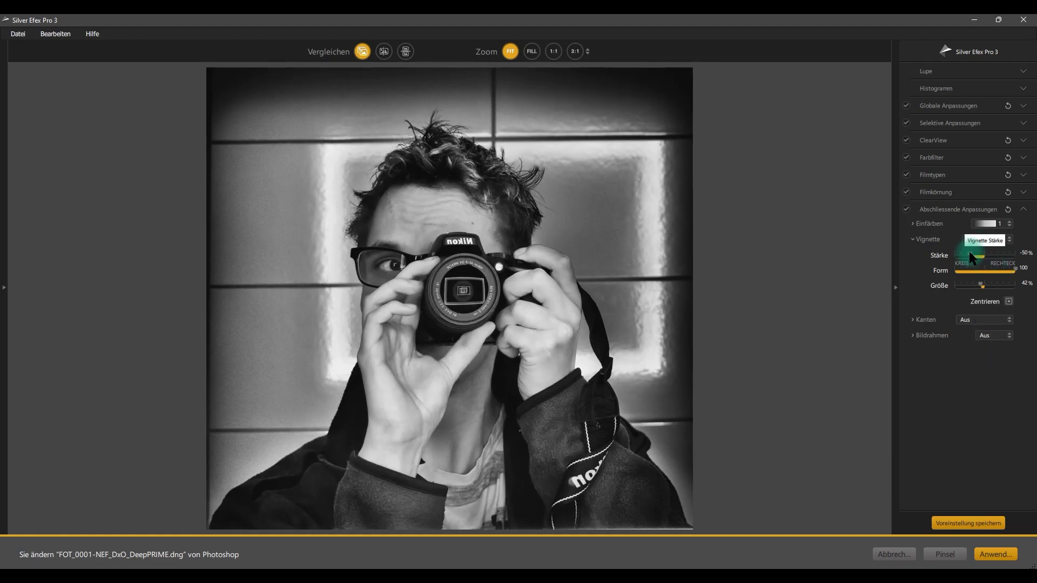
pyautogui.moveTo(969, 252); pyautogui.dragTo(978, 251)
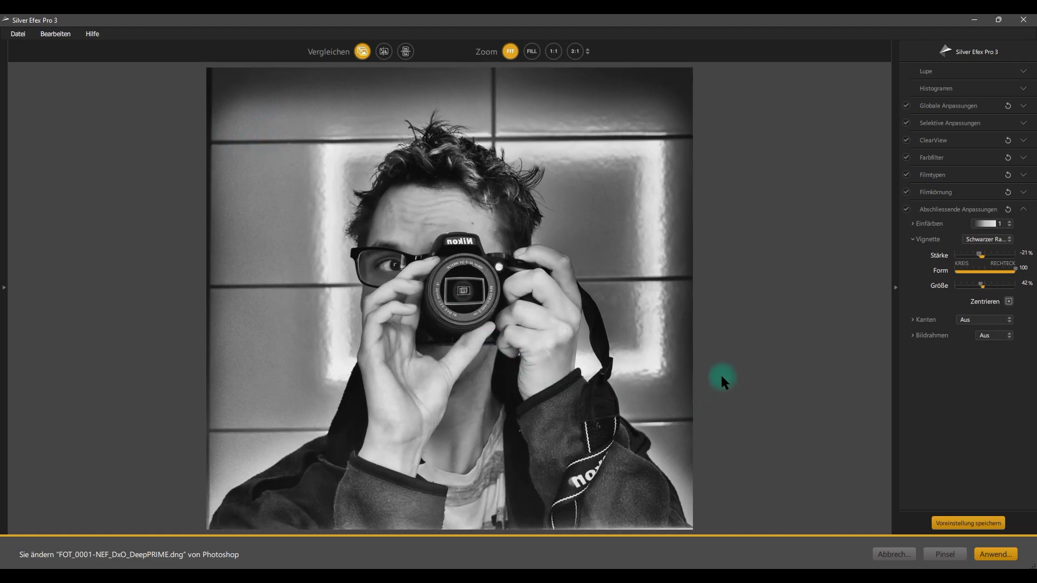
# Step: Set ClearView Strength to 25%, then collapse the ClearView panel
pyautogui.click(1025, 210)
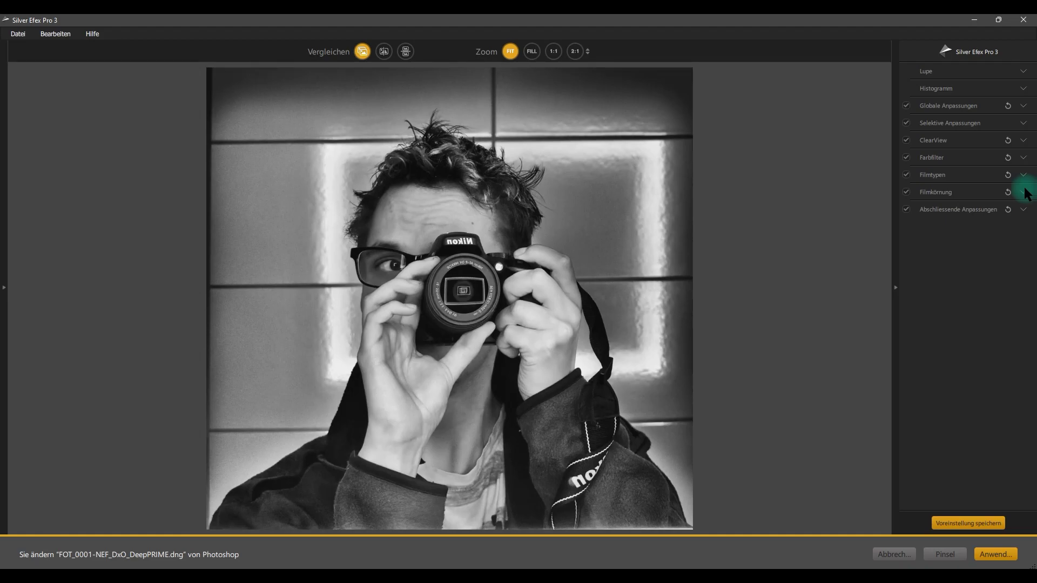
pyautogui.click(971, 139)
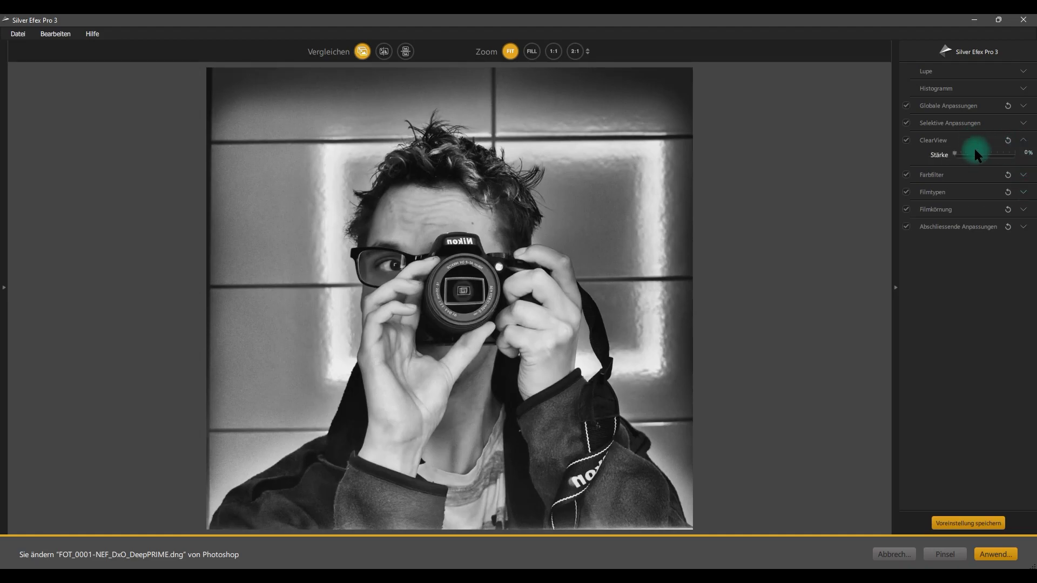
pyautogui.moveTo(954, 154); pyautogui.dragTo(959, 157)
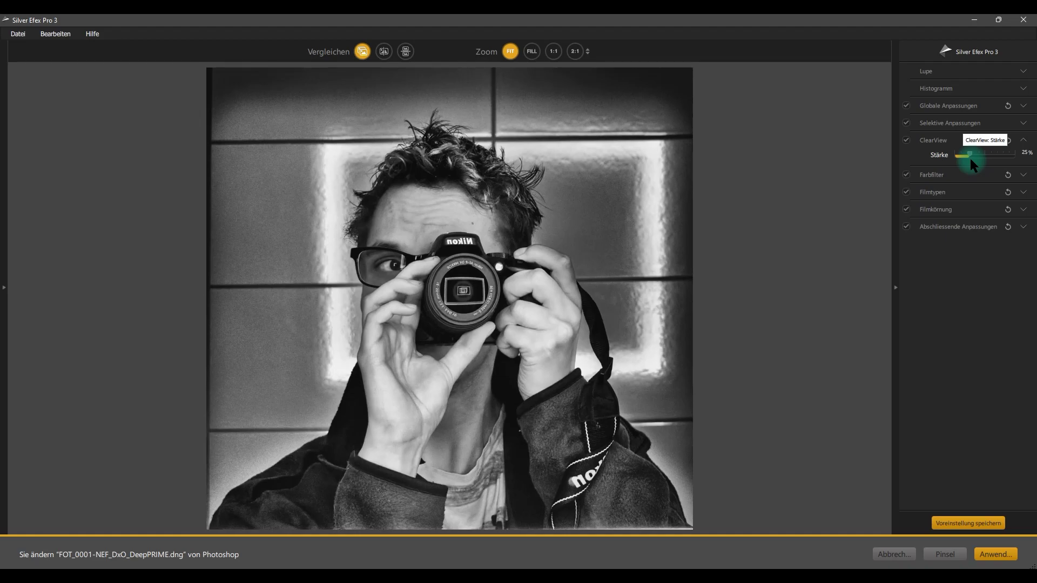
pyautogui.click(1023, 140)
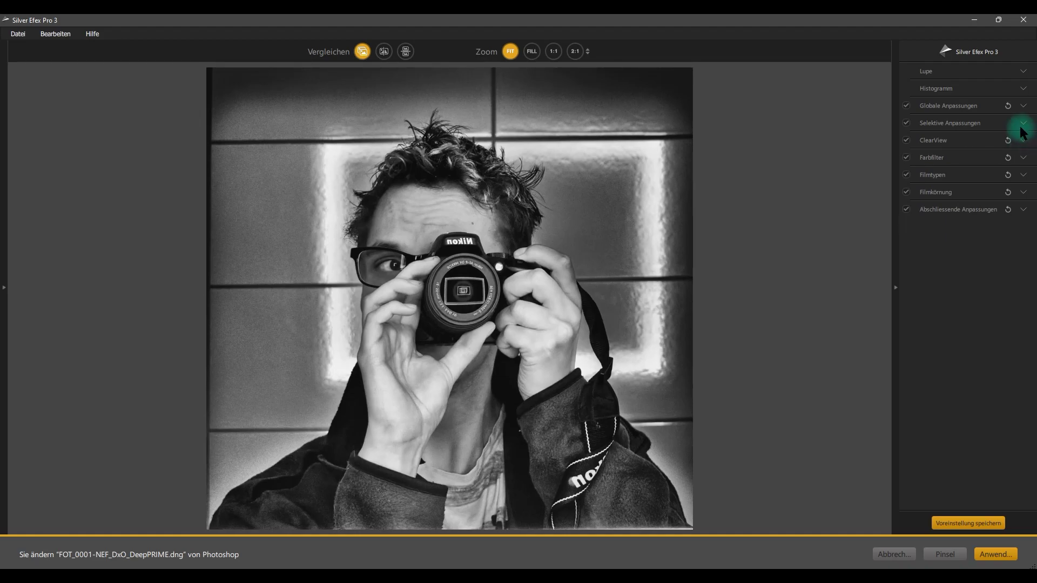
pyautogui.click(1024, 123)
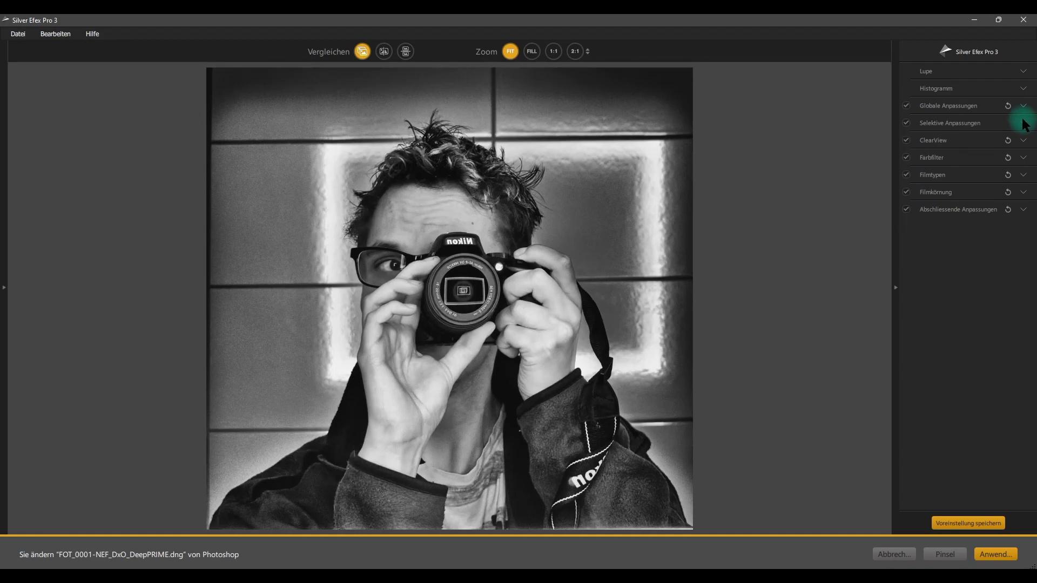
# Step: In Global Adjustments, check the histogram, then set Soften to -38% and Amplify Whites to 29%
pyautogui.click(1024, 108)
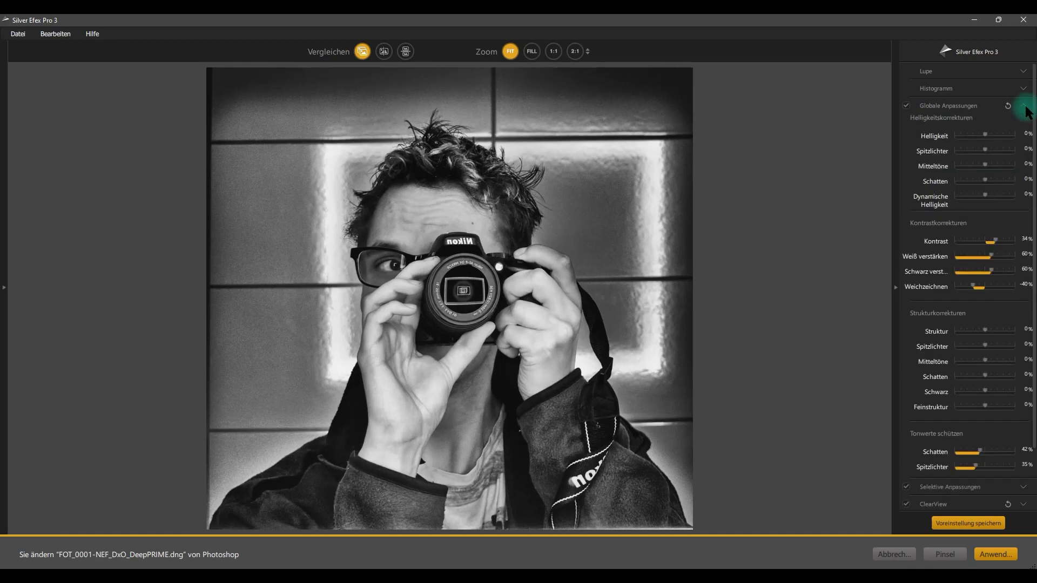
pyautogui.click(1024, 90)
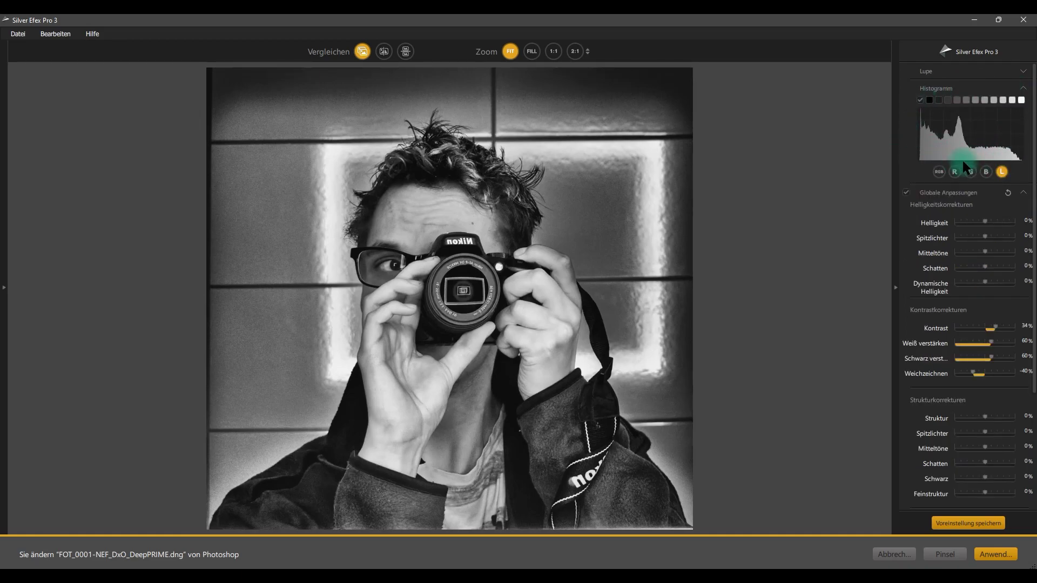
pyautogui.click(970, 173)
pyautogui.click(1024, 89)
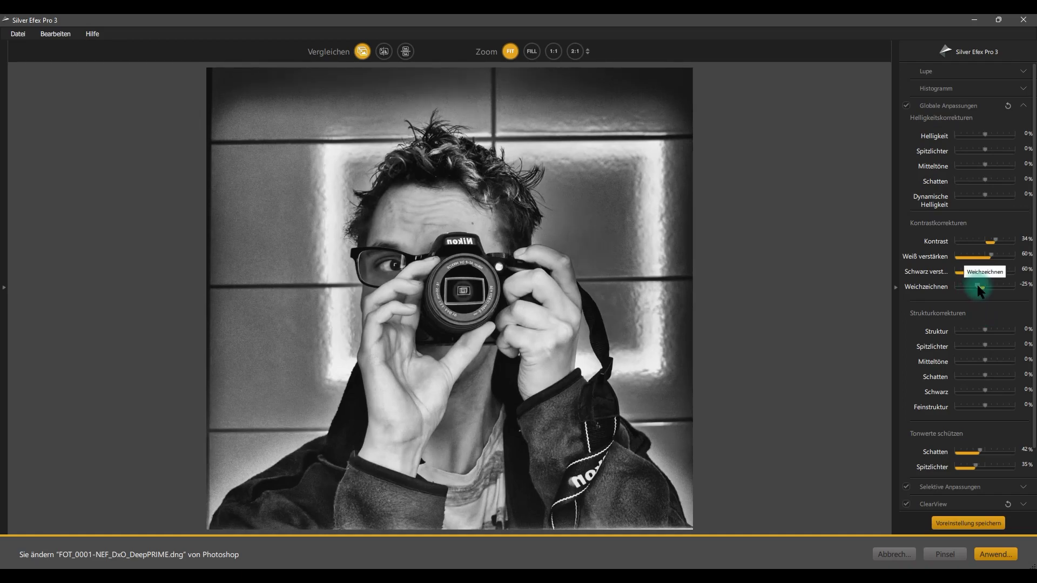
pyautogui.moveTo(978, 287); pyautogui.dragTo(980, 287)
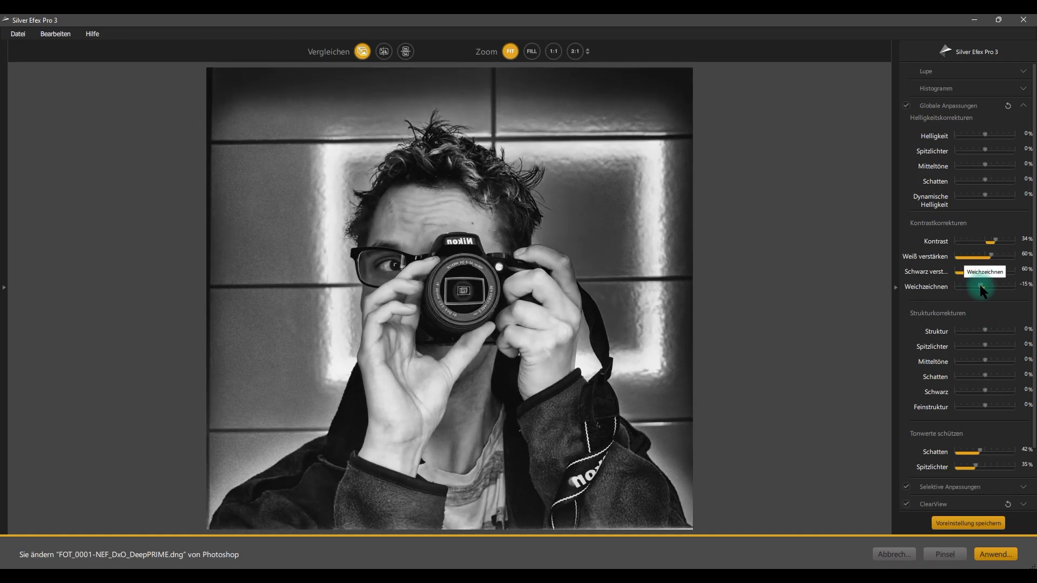
pyautogui.moveTo(984, 284); pyautogui.dragTo(990, 285)
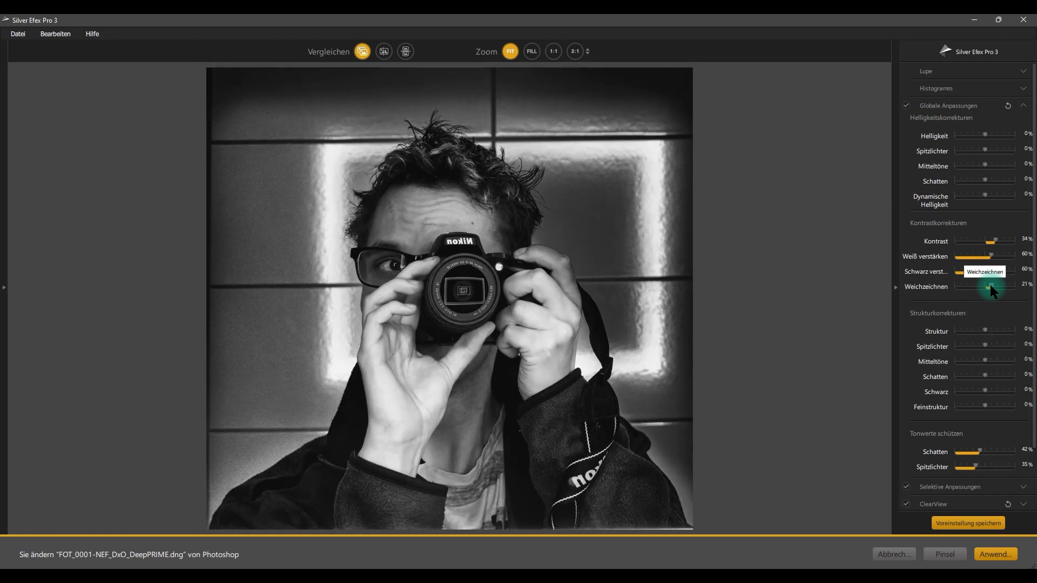
pyautogui.moveTo(990, 284)
pyautogui.mouseDown()
pyautogui.moveTo(962, 292)
pyautogui.moveTo(971, 290)
pyautogui.mouseUp()
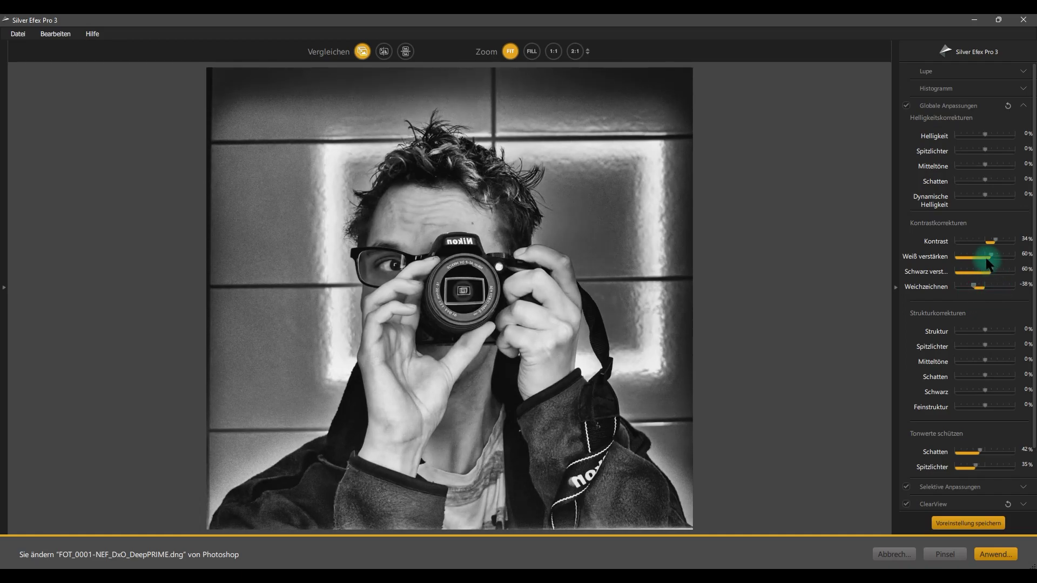
pyautogui.moveTo(980, 254); pyautogui.dragTo(972, 255)
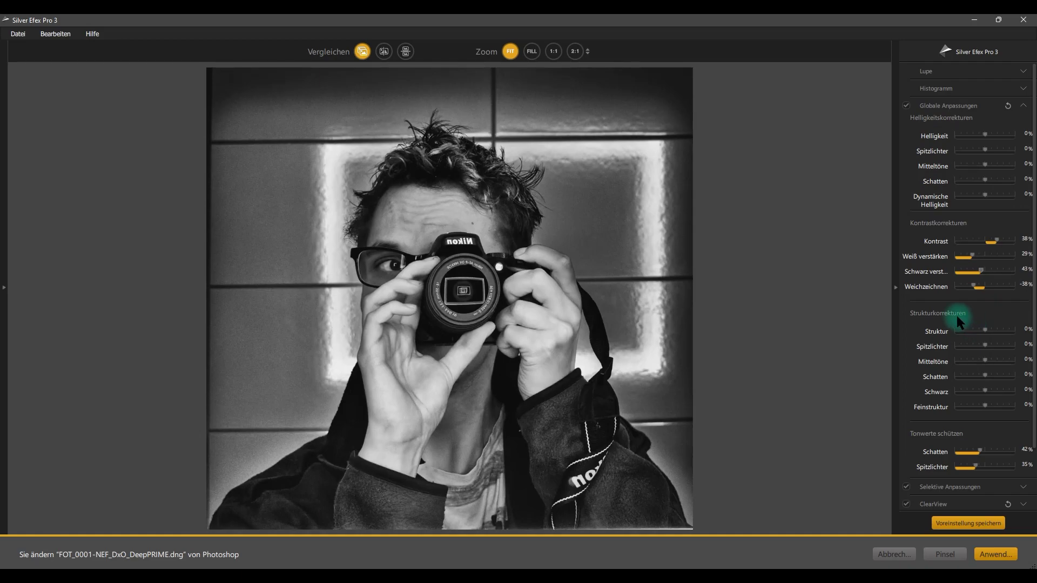
# Step: Raise Structure to 19% and Fine Structure to 23%, then collapse the global adjustments
pyautogui.scroll(-3, 921, 348)
pyautogui.scroll(3, 920, 349)
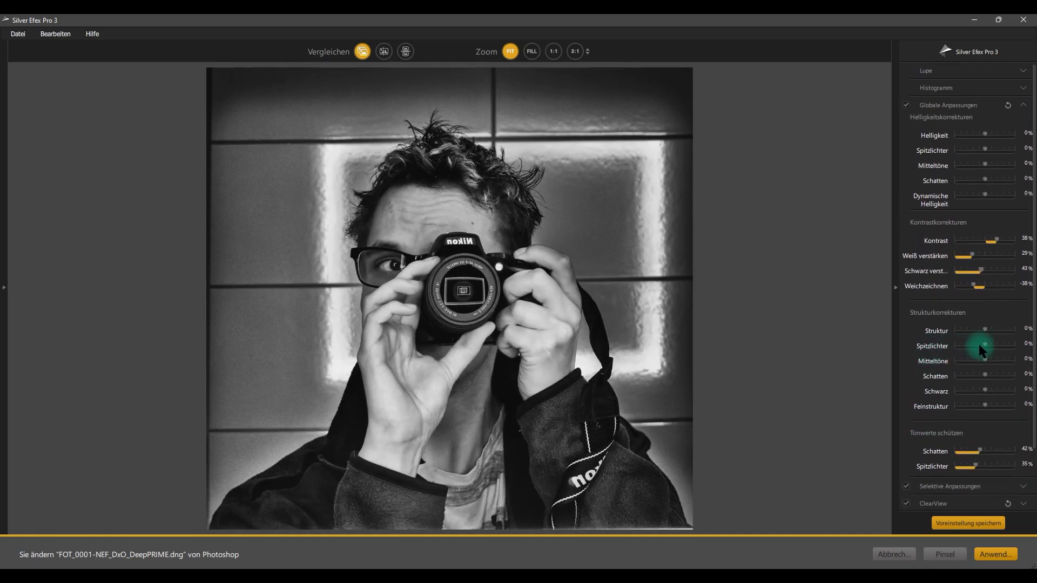
pyautogui.moveTo(984, 330); pyautogui.dragTo(990, 327)
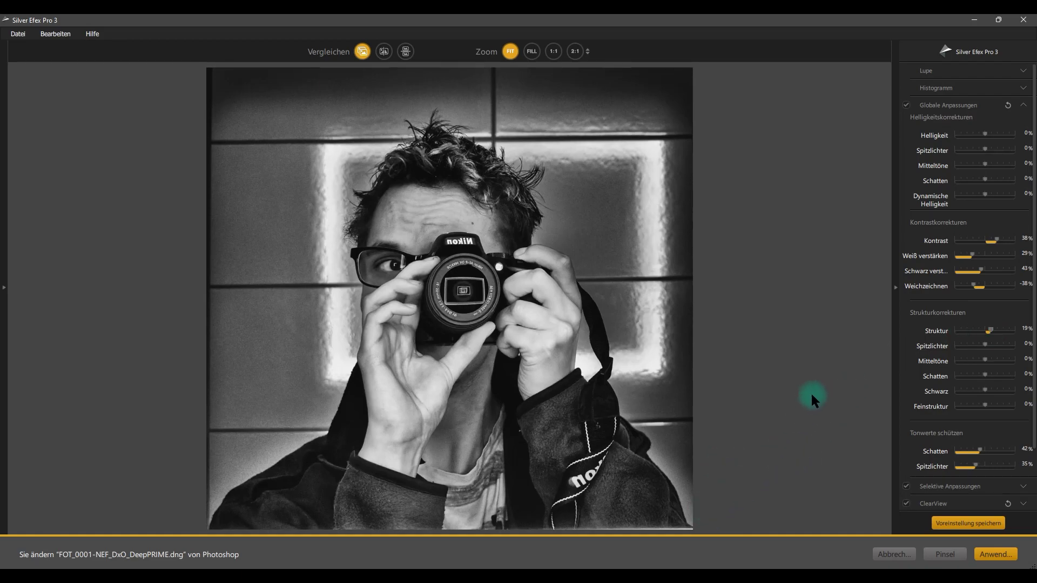
pyautogui.scroll(-3, 933, 367)
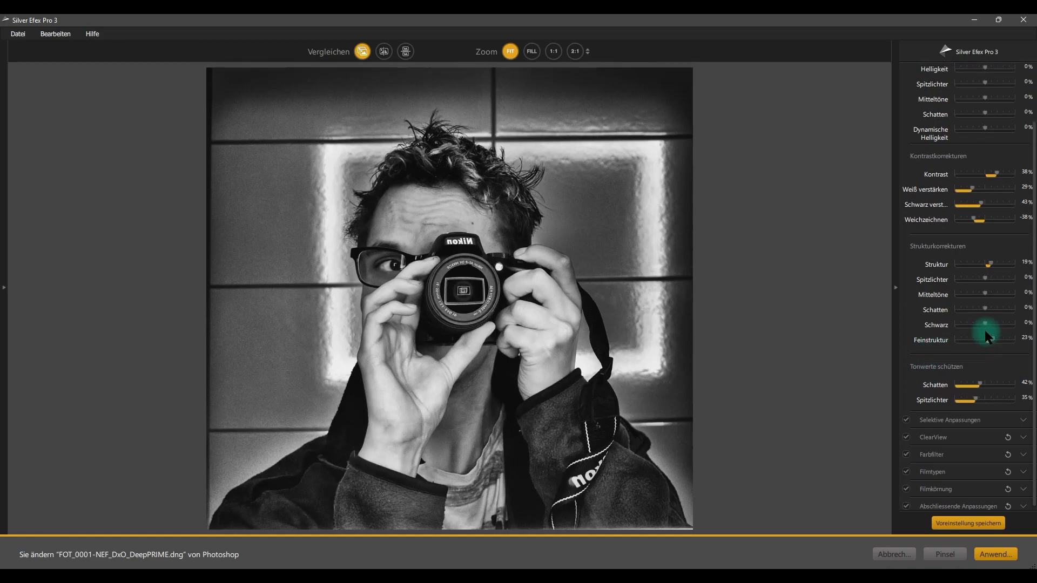
pyautogui.scroll(3, 984, 329)
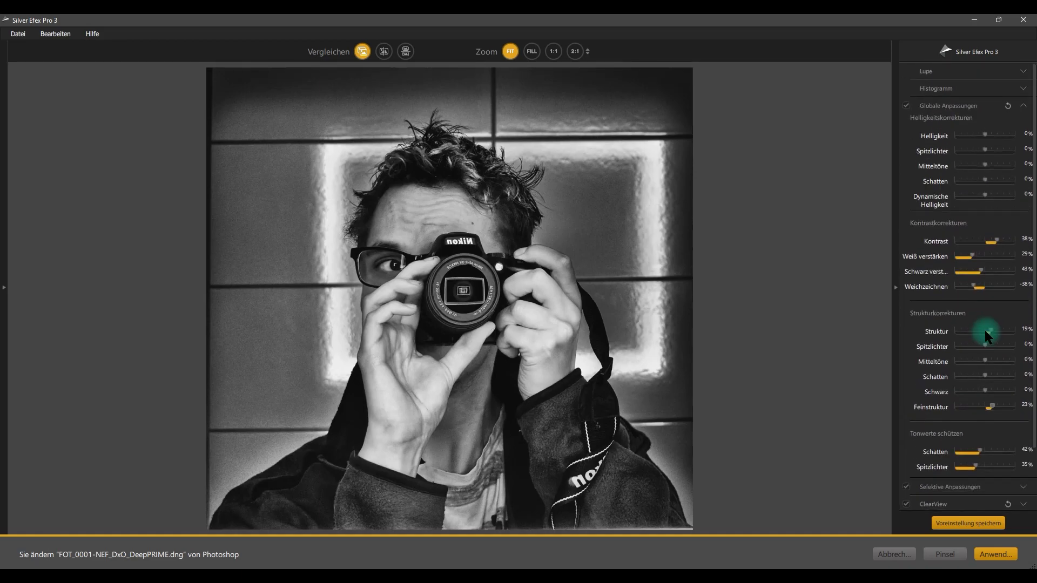
pyautogui.click(1022, 105)
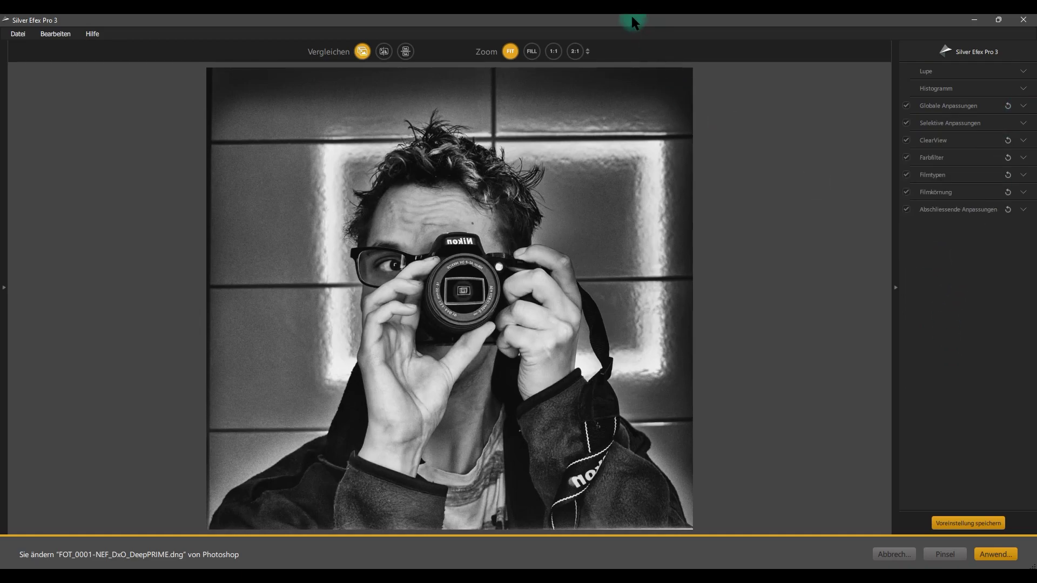
pyautogui.moveTo(631, 22); pyautogui.dragTo(411, 52)
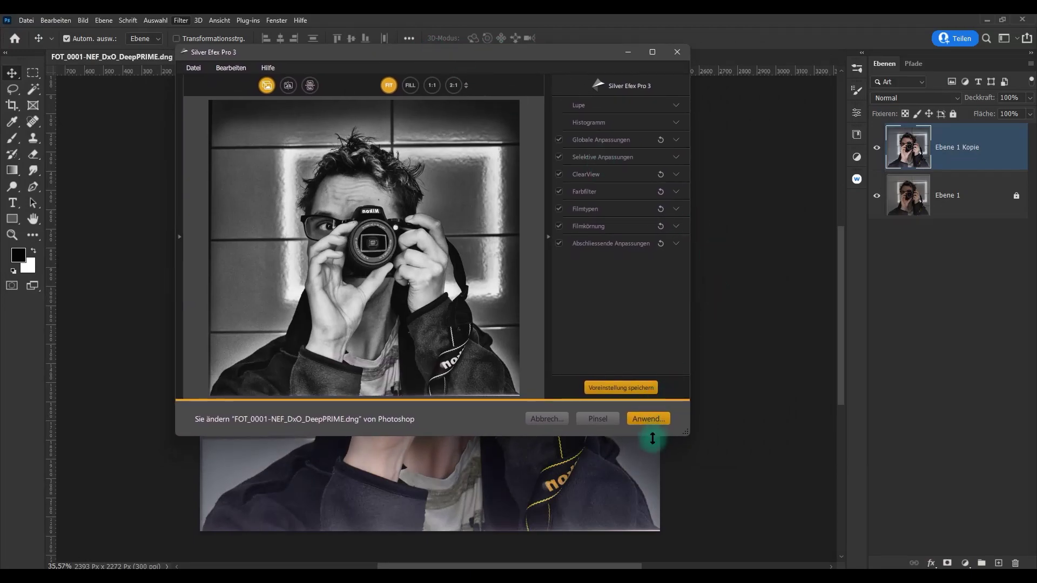
# Step: Apply the Silver Efex Pro 3 result as a new layer and toggle its visibility to compare
pyautogui.click(646, 419)
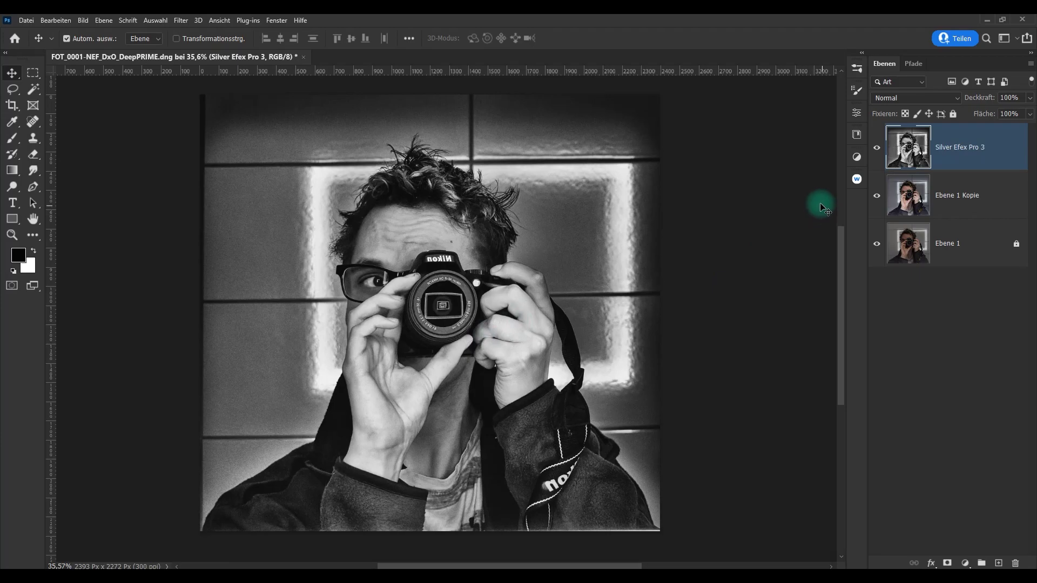
pyautogui.click(877, 147)
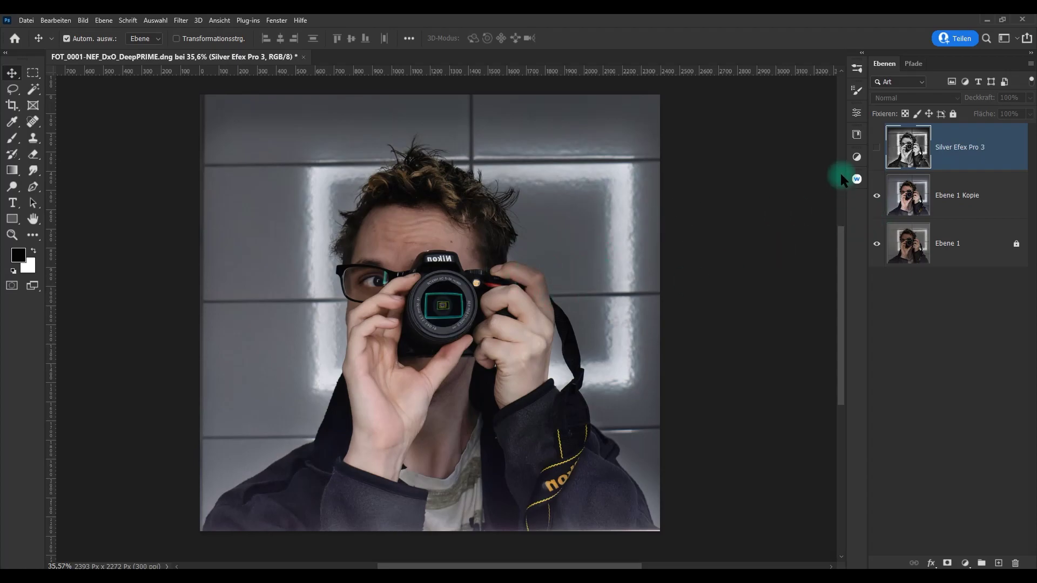
pyautogui.click(876, 147)
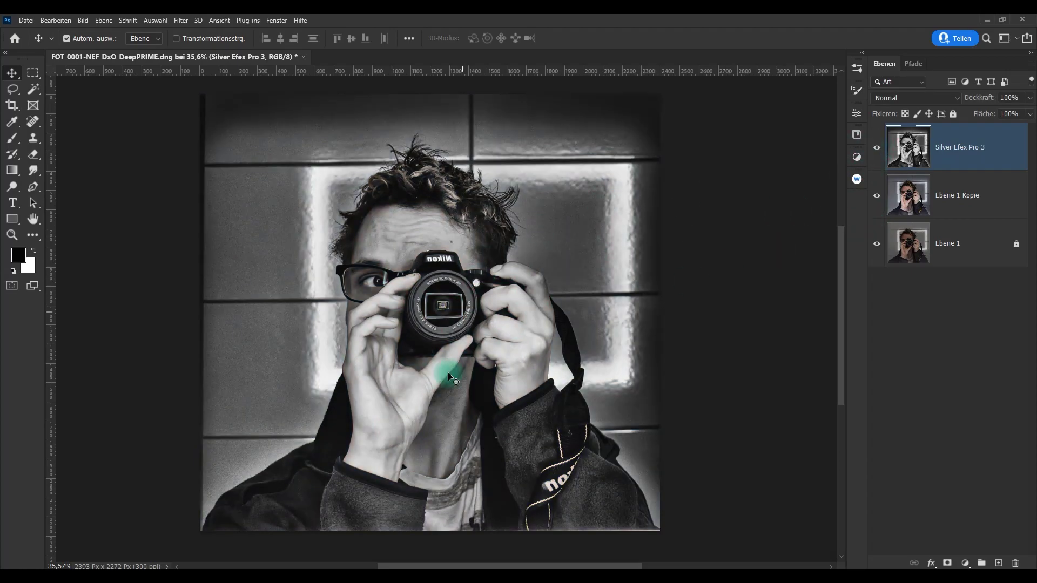